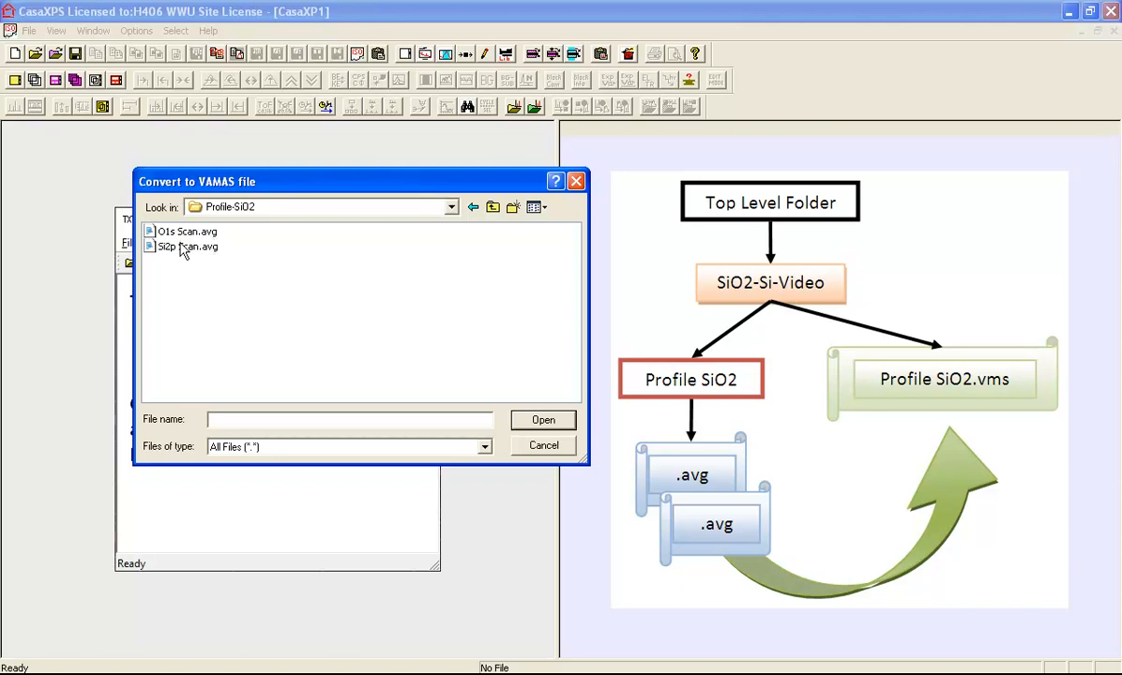
# - Convert the .avg data below the SiO2-Si-Video folder into a VAMAS file, using .dvg as the file name
pyautogui.click(493, 206)
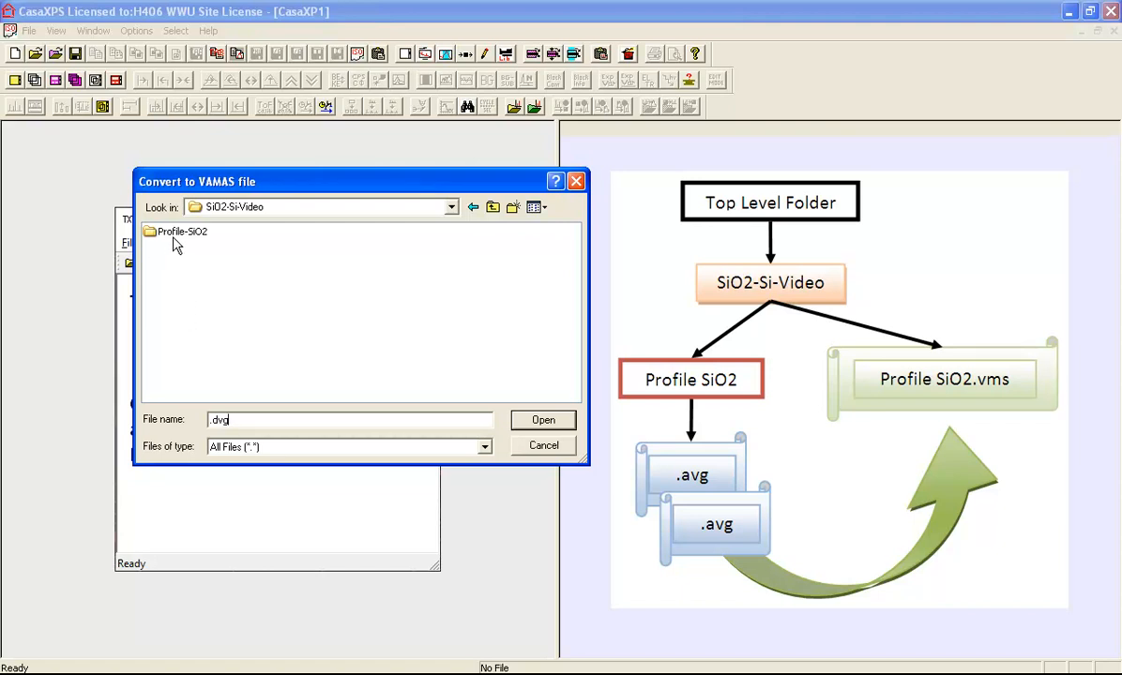
pyautogui.click(551, 424)
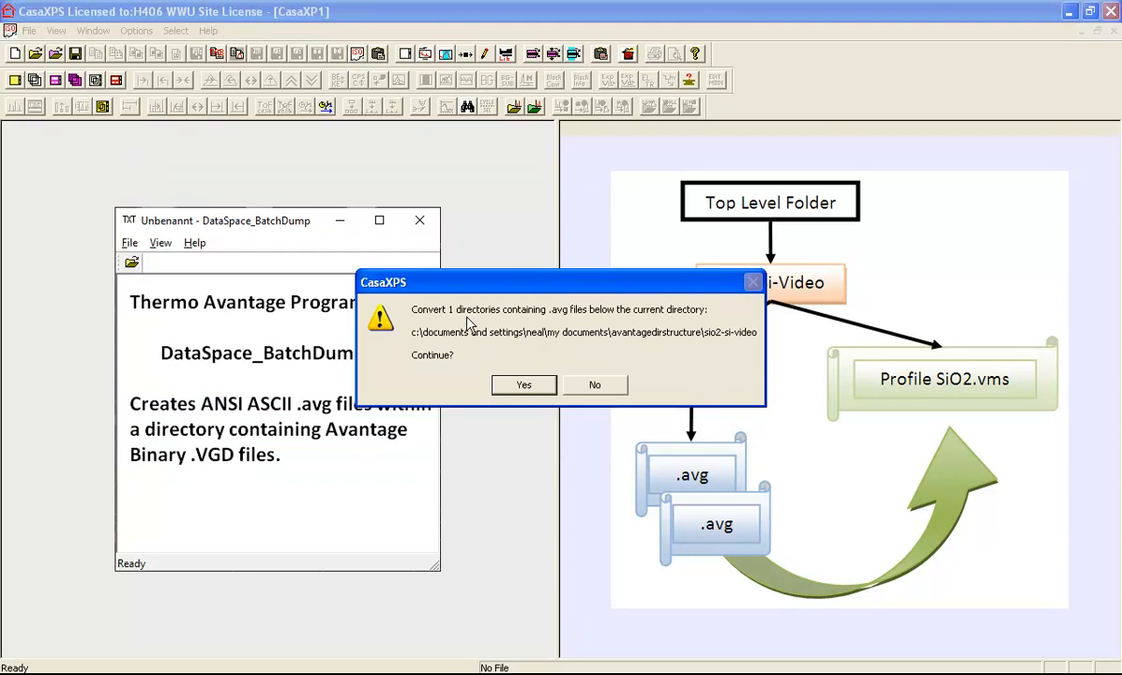
pyautogui.click(514, 385)
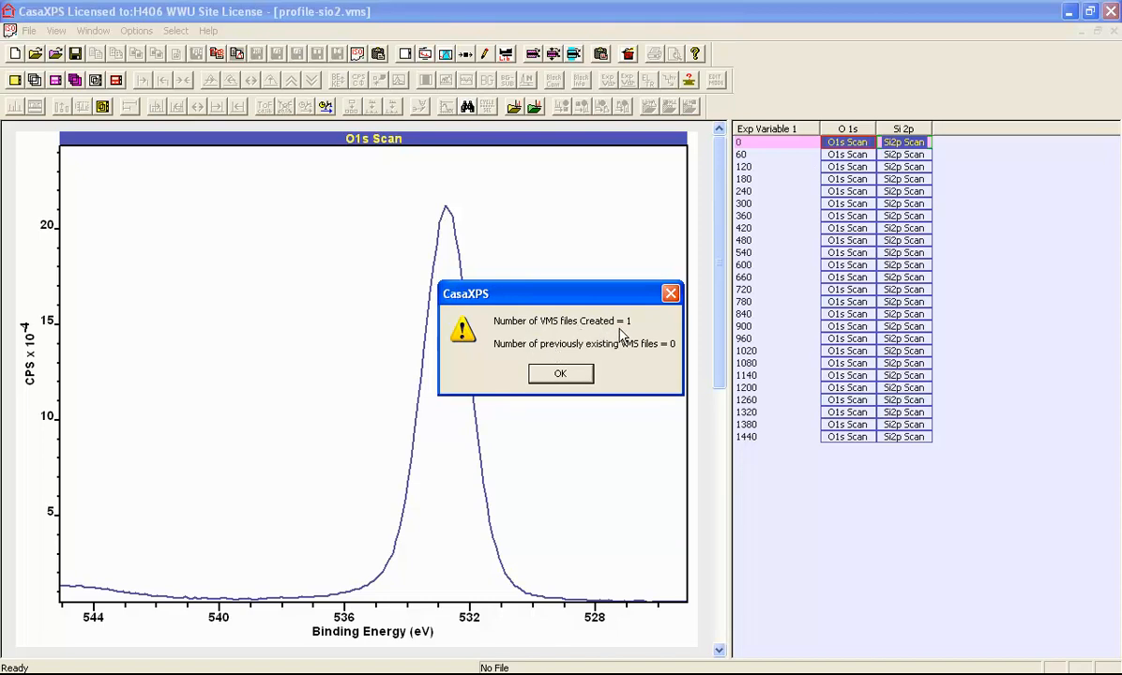
pyautogui.click(560, 374)
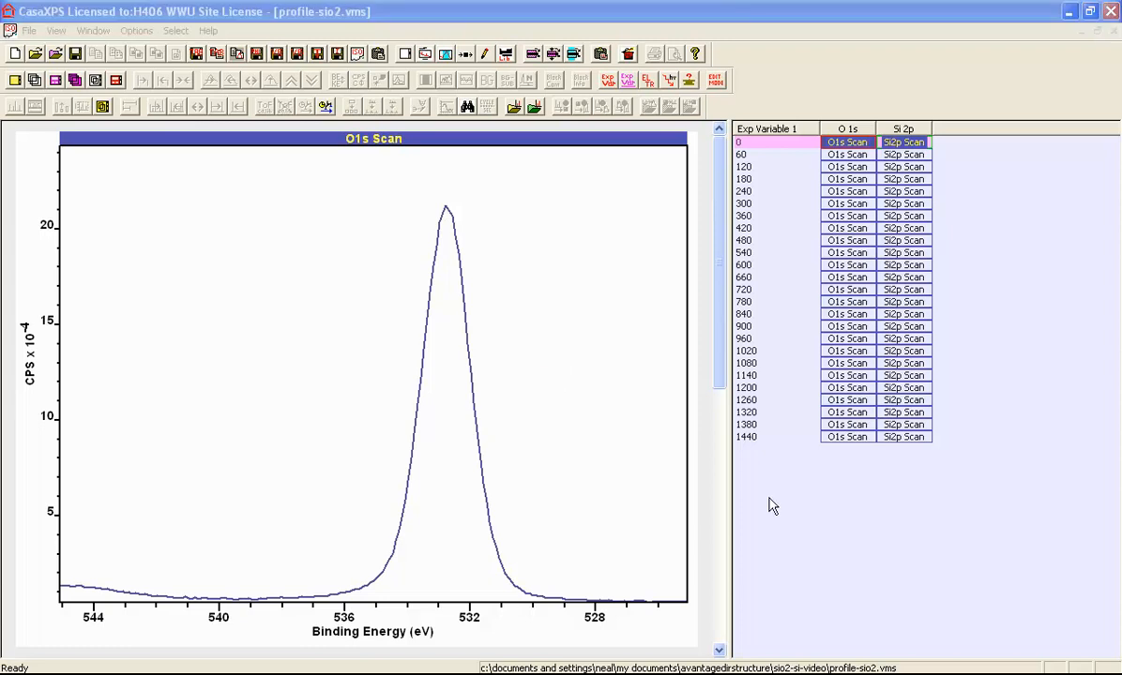
# - Check the SiO2-Si-Video folder for the converted profile-sio2.vms file, then close the conversion dialog
pyautogui.click(59, 55)
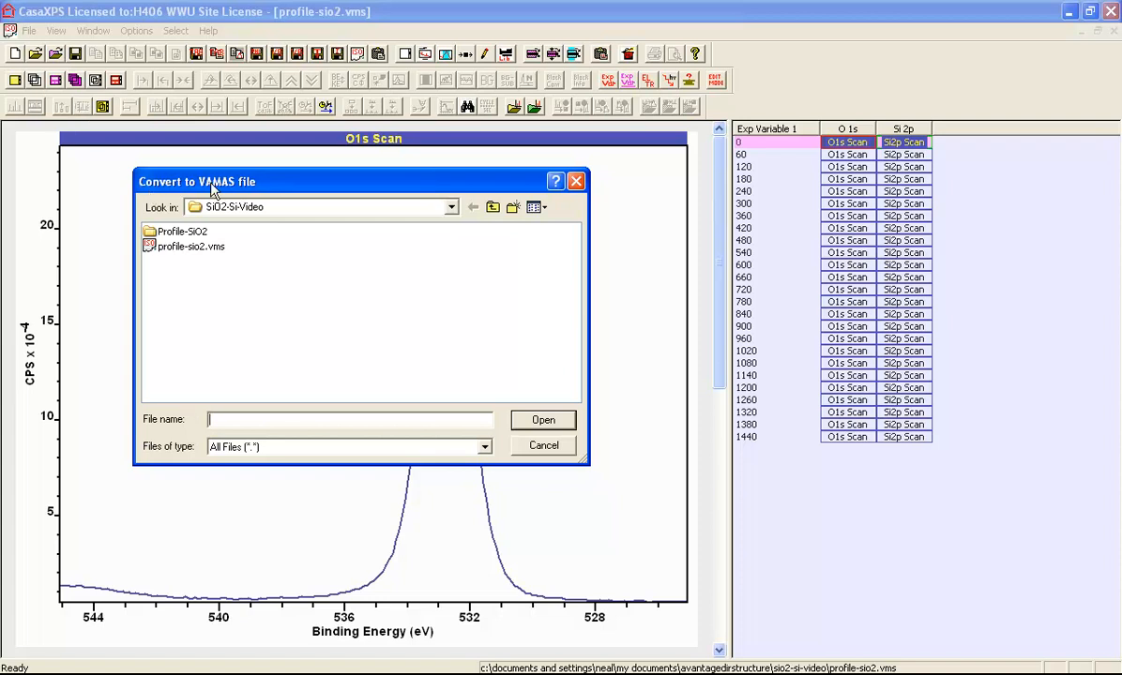
pyautogui.click(154, 249)
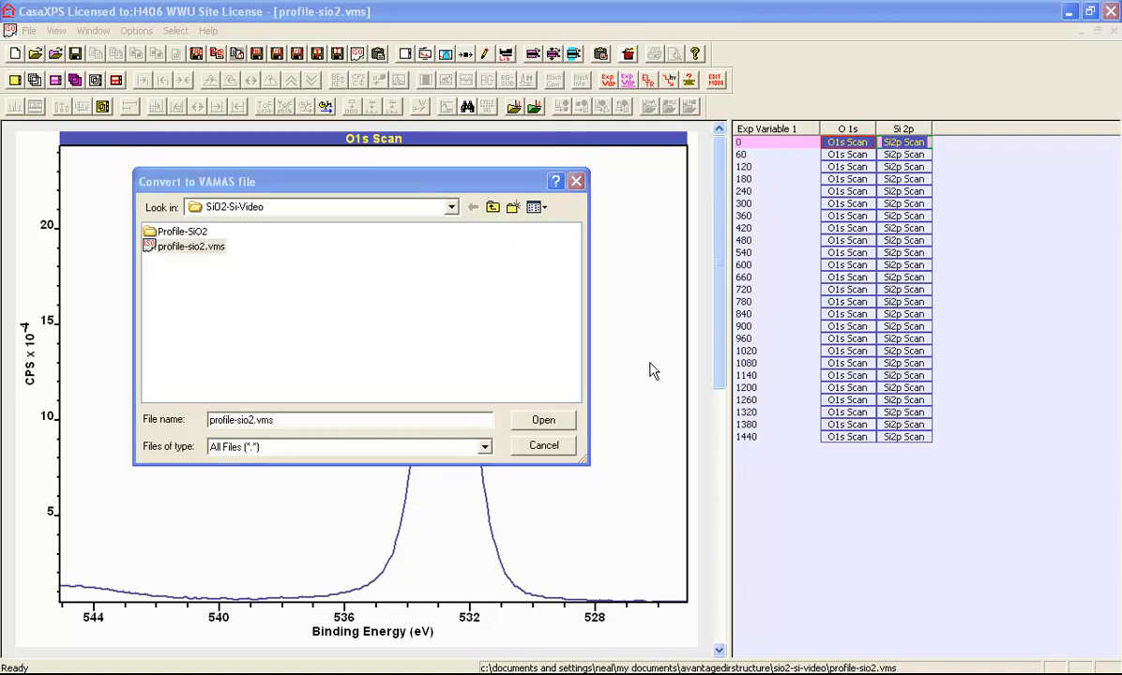
pyautogui.click(575, 183)
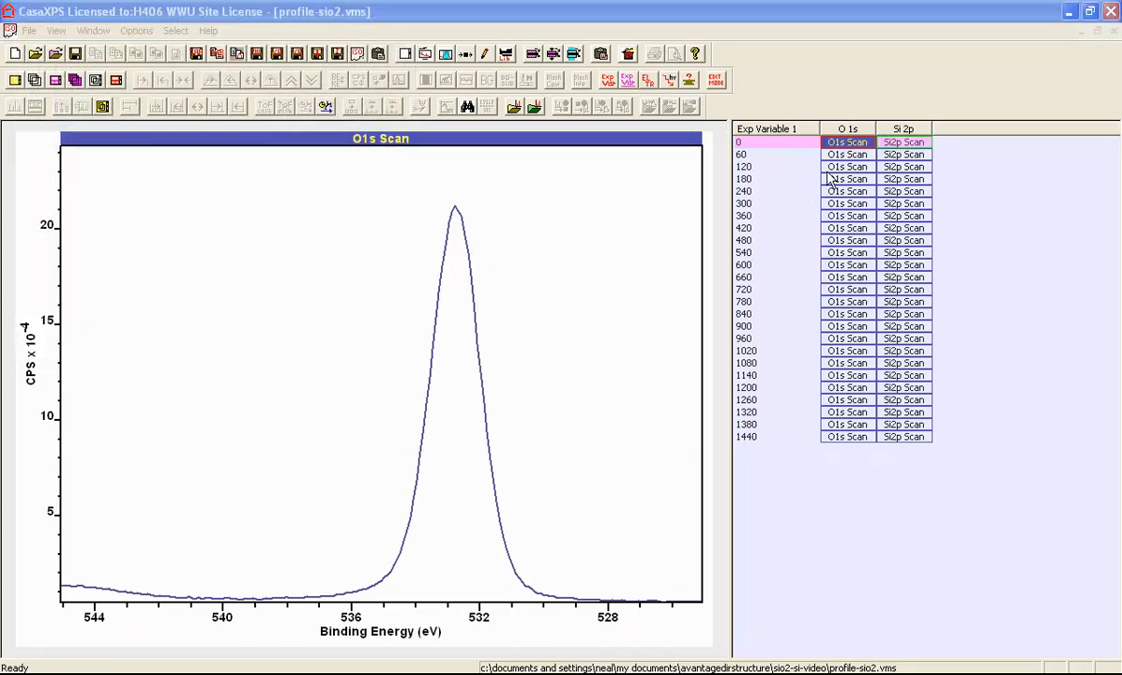
# - Display all O 1s scans overlaid, followed by all Si 2p scans overlaid, to examine the profile spectra
pyautogui.click(788, 128)
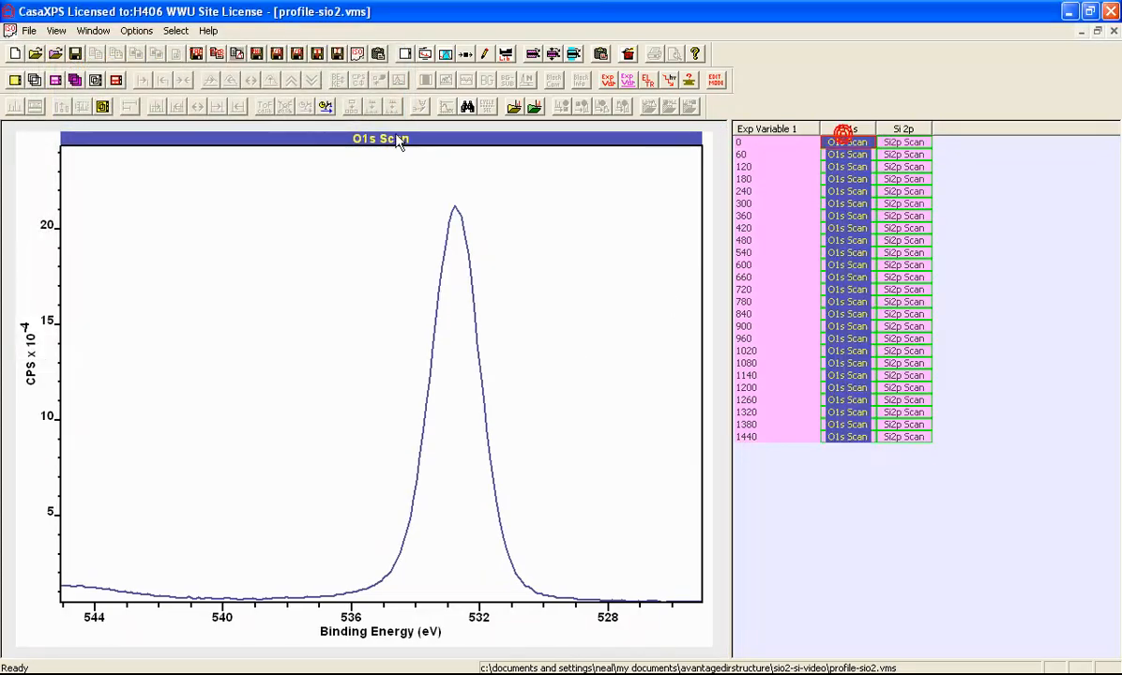
pyautogui.click(35, 82)
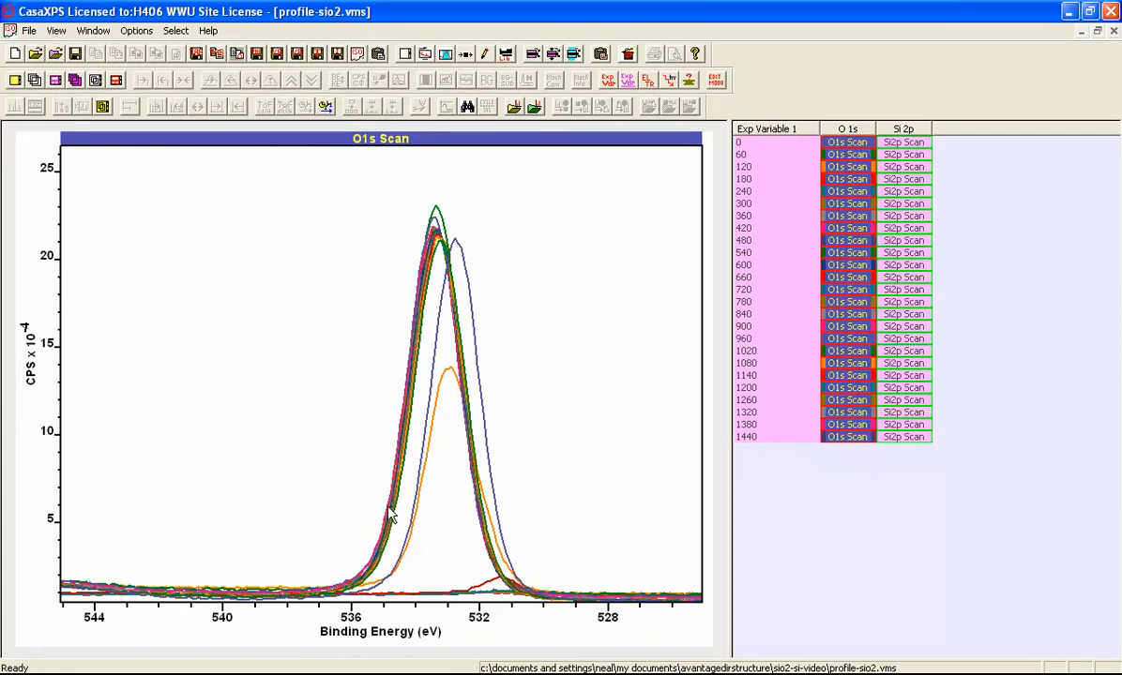
pyautogui.click(903, 129)
pyautogui.click(34, 81)
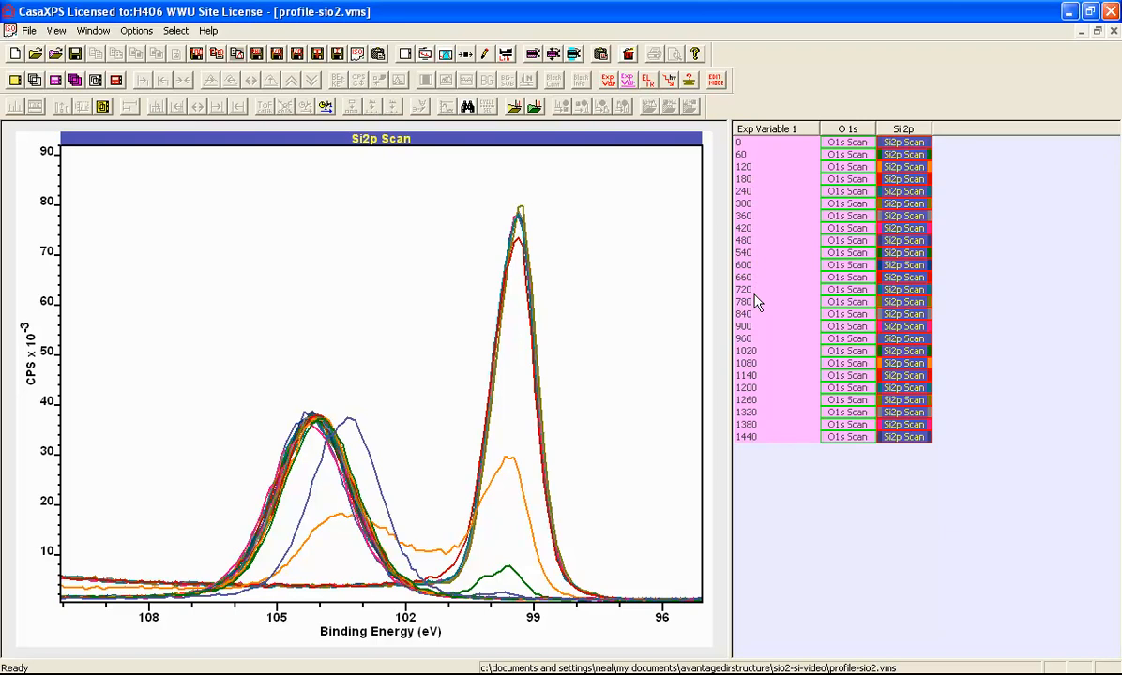
pyautogui.click(321, 499)
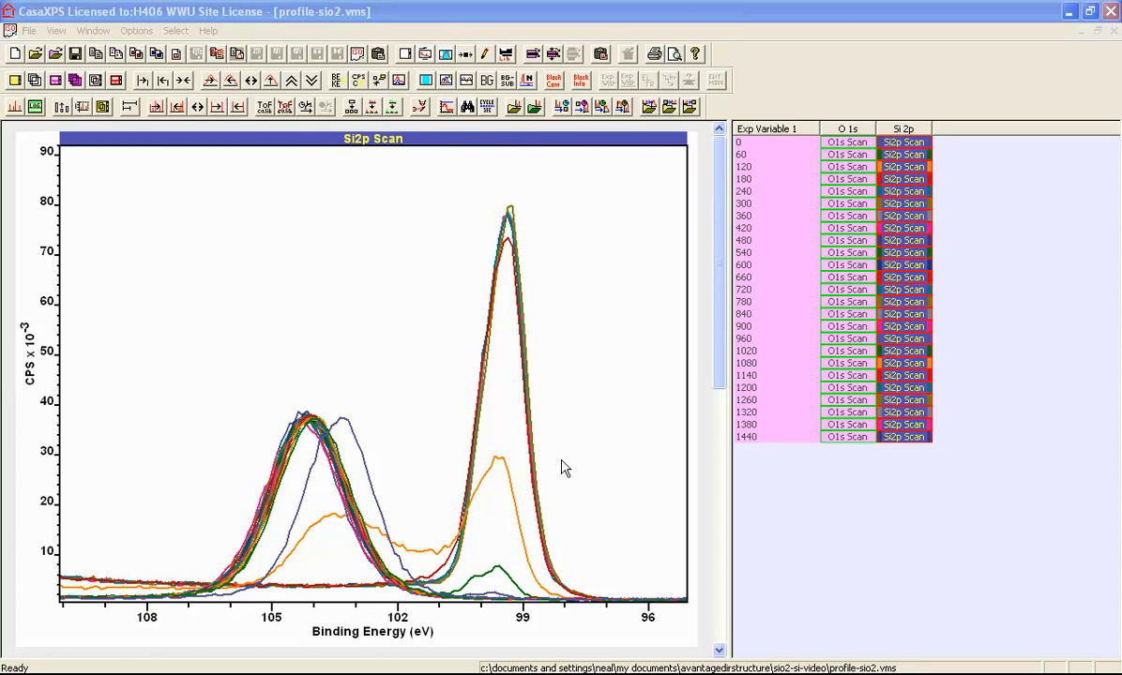
# - Overlay all O 1s scans and create an O 1s quantification region from about 539.5 to 526.6 eV
pyautogui.click(781, 126)
pyautogui.click(34, 80)
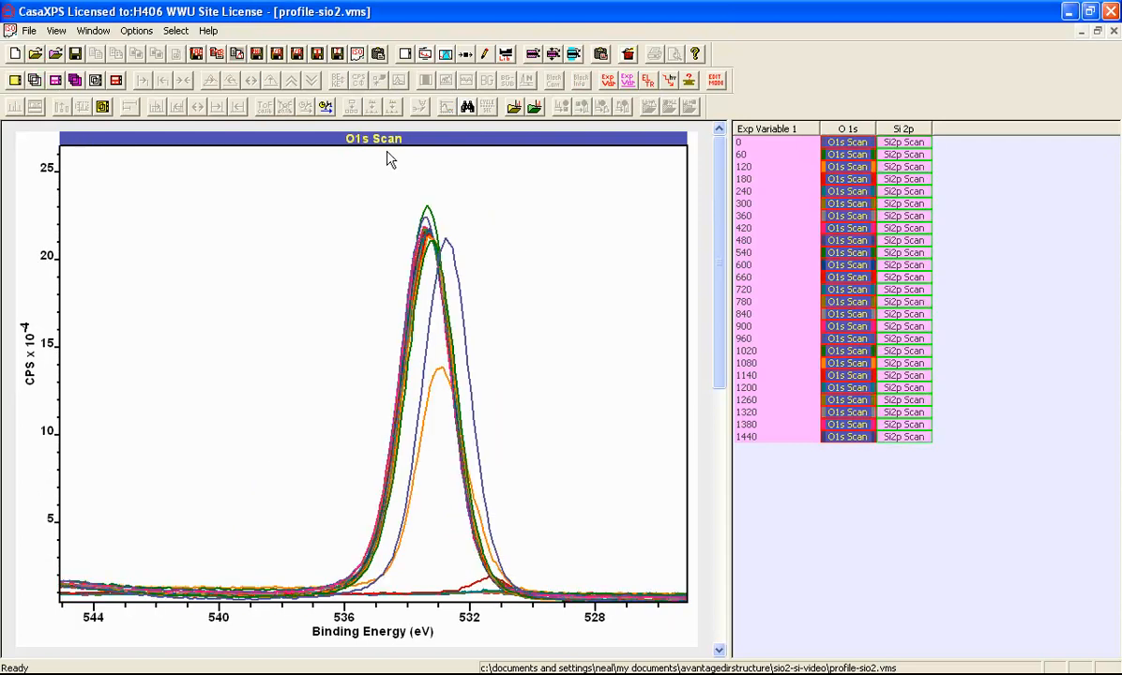
pyautogui.moveTo(427, 100); pyautogui.dragTo(800, 174)
pyautogui.click(809, 508)
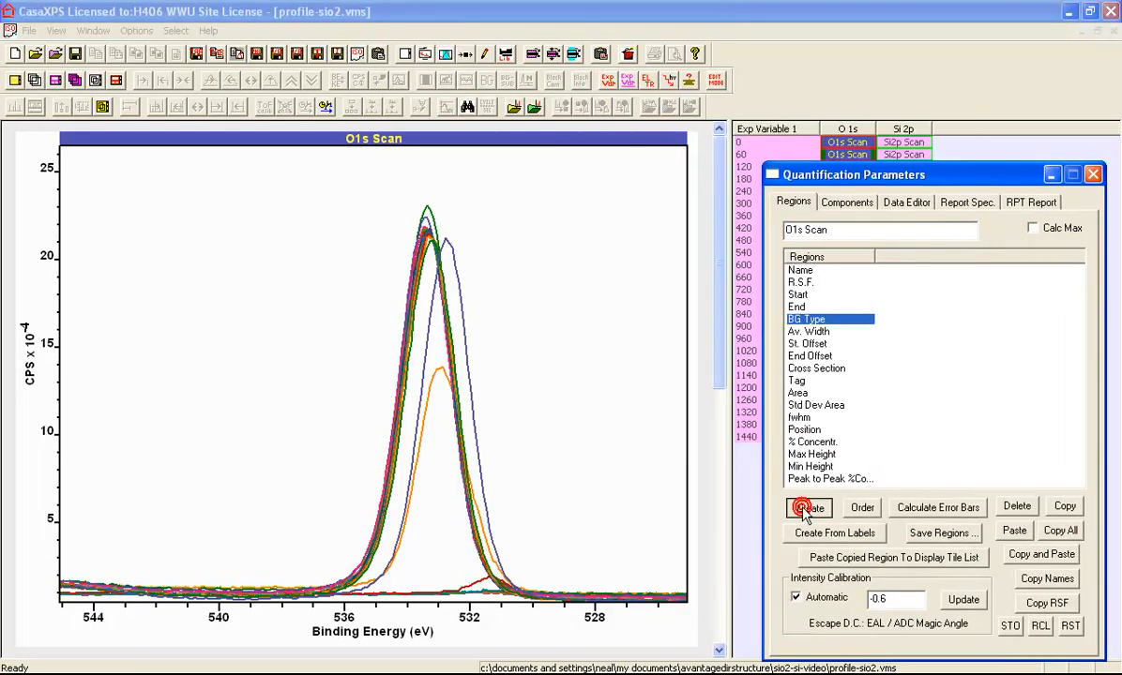
pyautogui.click(85, 537)
pyautogui.click(234, 548)
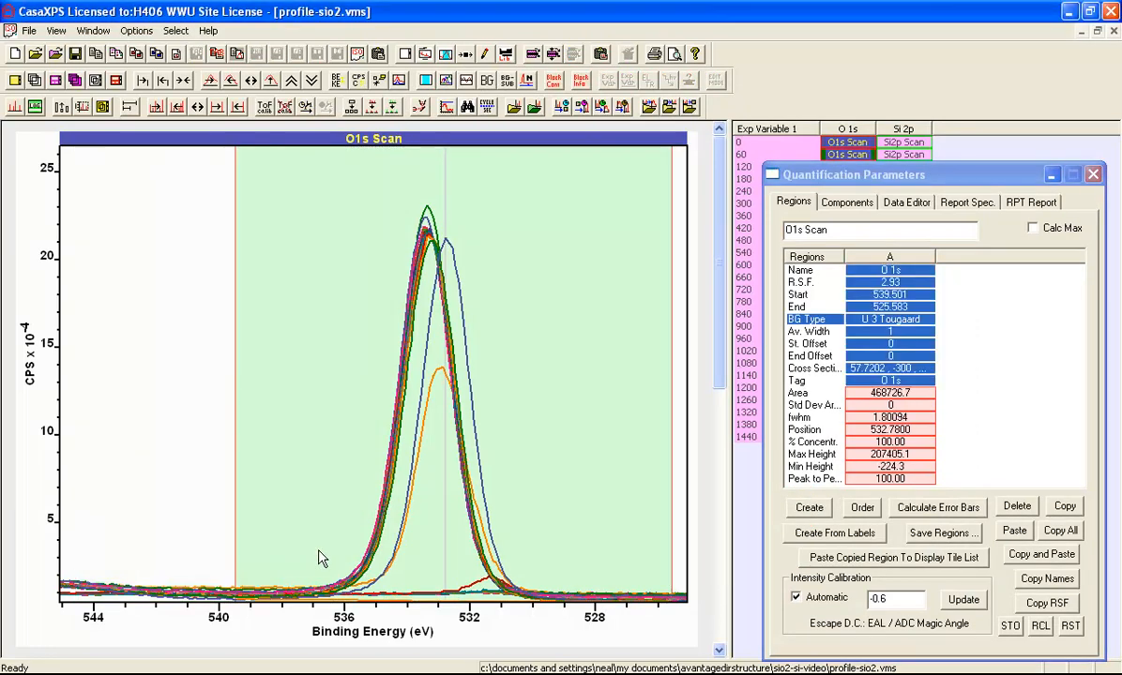
pyautogui.click(667, 534)
pyautogui.click(640, 525)
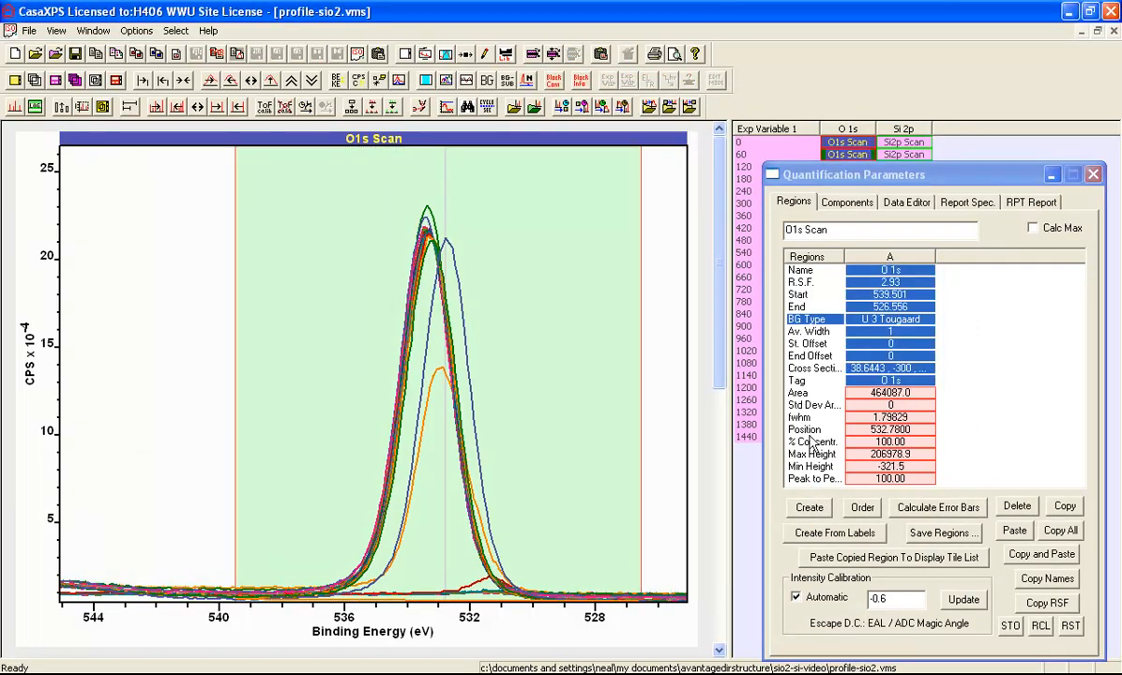
pyautogui.click(894, 280)
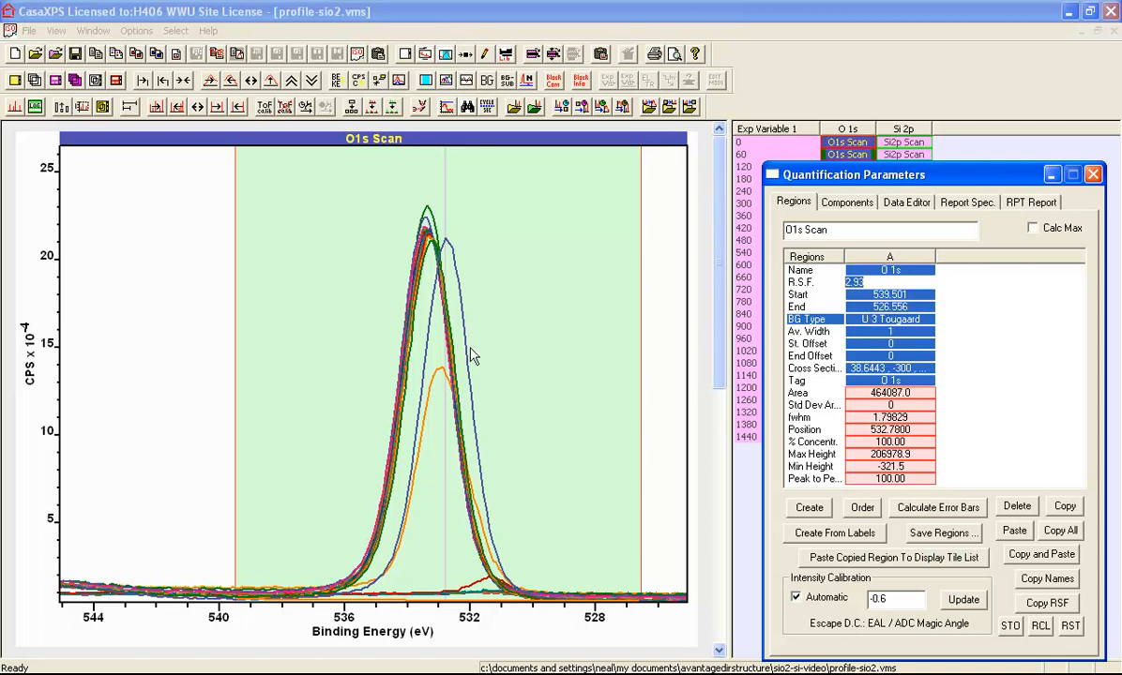
# - Propagate the O 1s region to all selected O1s Scan blocks
pyautogui.rightClick(429, 317)
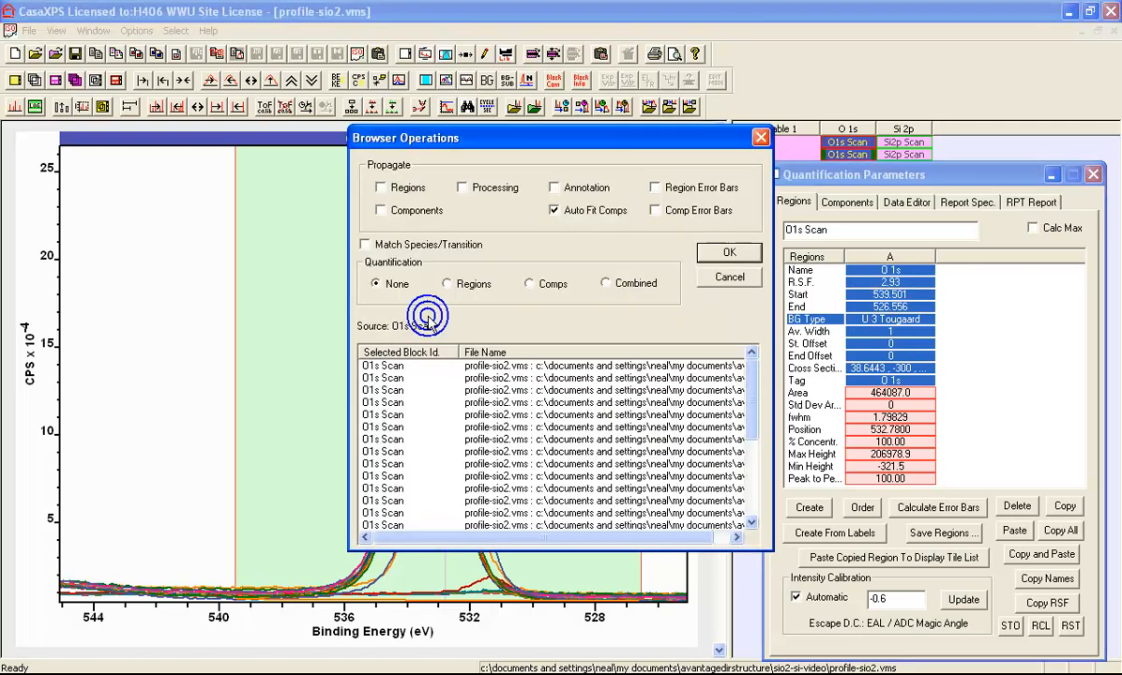
pyautogui.click(379, 187)
pyautogui.click(728, 253)
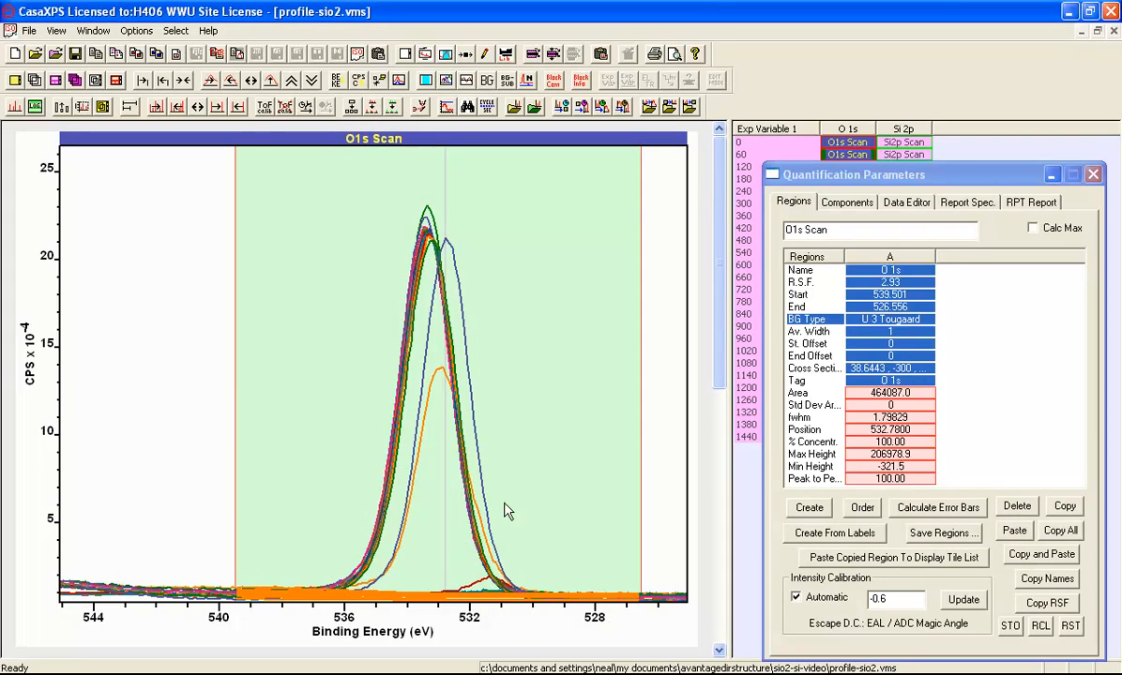
# - Create a Si 2p quantification region from about 108.4 to 95.8 eV and propagate it to all Si 2p scans
pyautogui.click(890, 129)
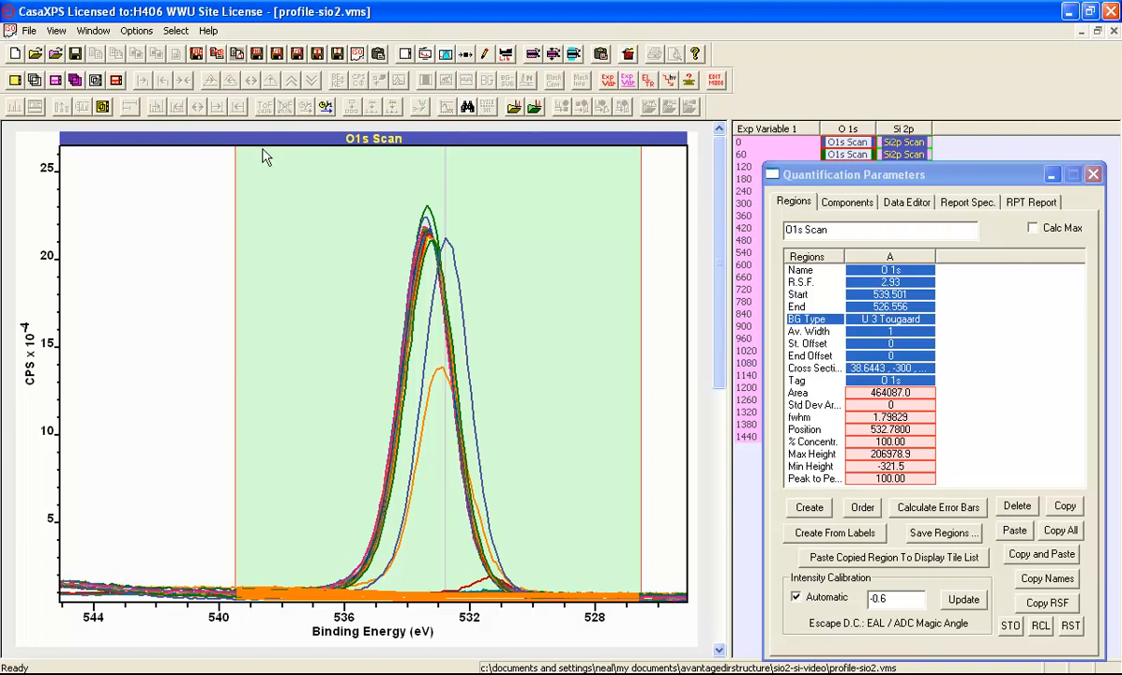
pyautogui.click(35, 80)
pyautogui.click(808, 507)
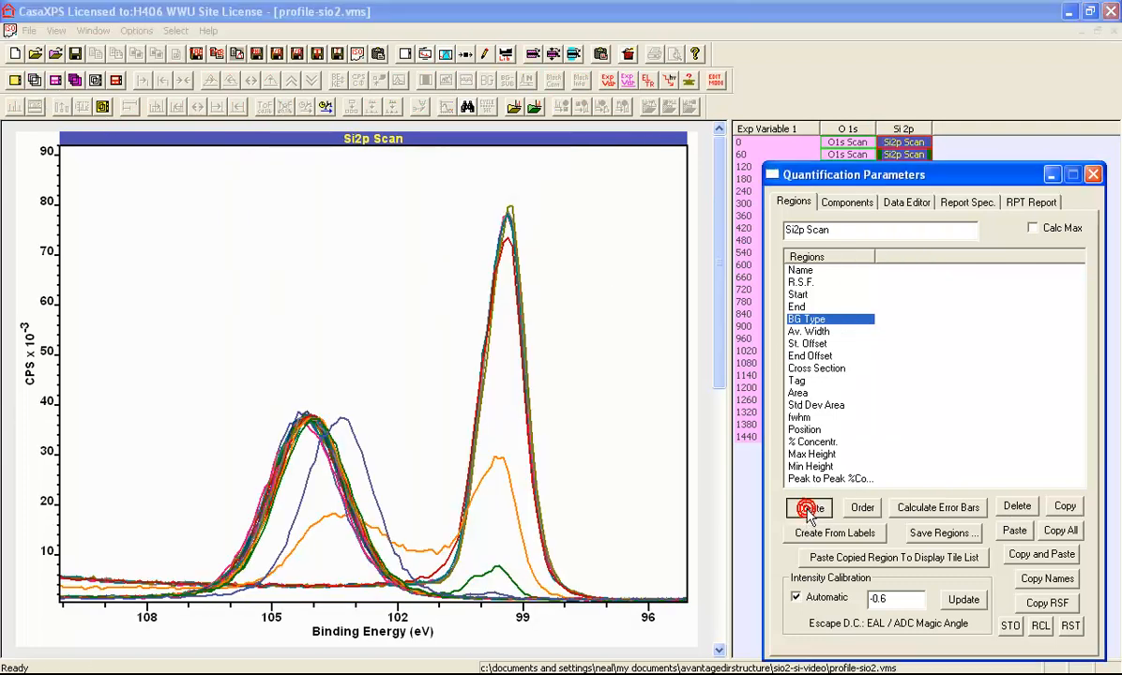
pyautogui.moveTo(75, 483); pyautogui.dragTo(131, 523)
pyautogui.moveTo(671, 478); pyautogui.dragTo(659, 478)
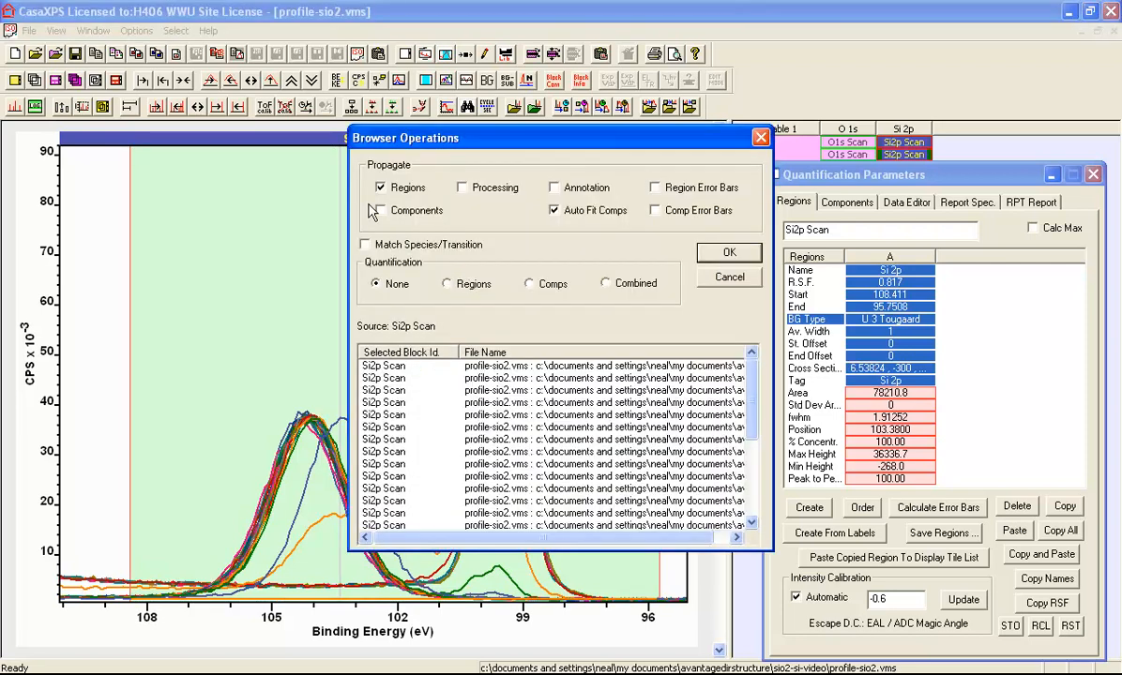
pyautogui.click(720, 249)
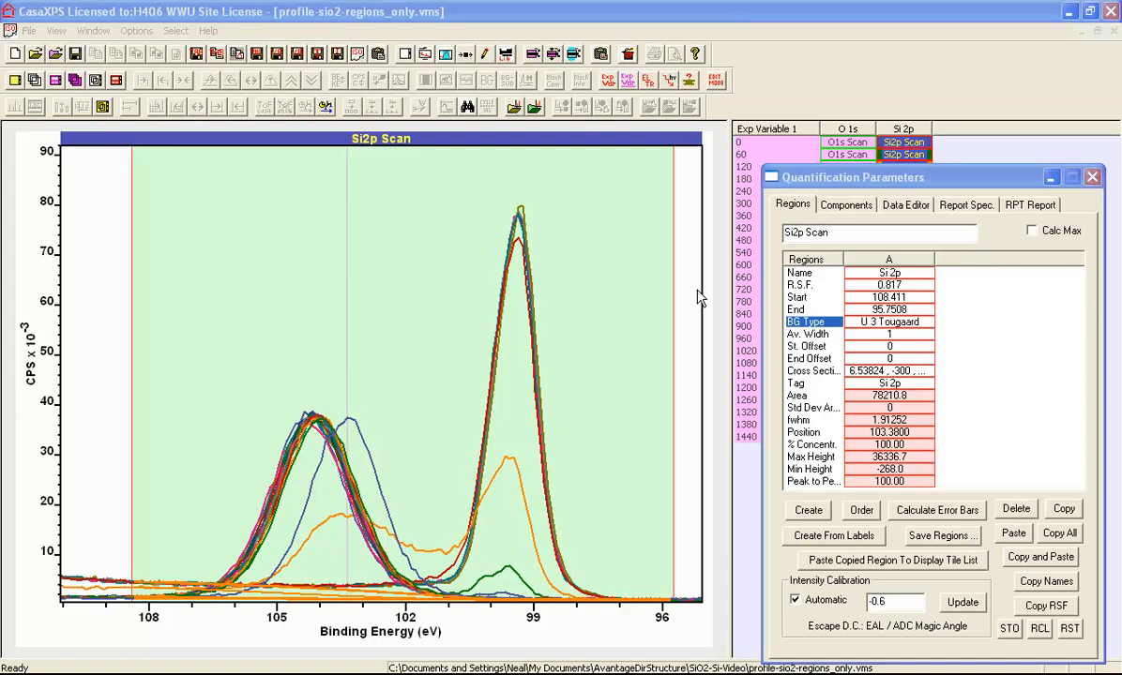
# - Generate a custom area report from the O 1s and Si 2p regions for the whole set of profile scans
pyautogui.click(750, 144)
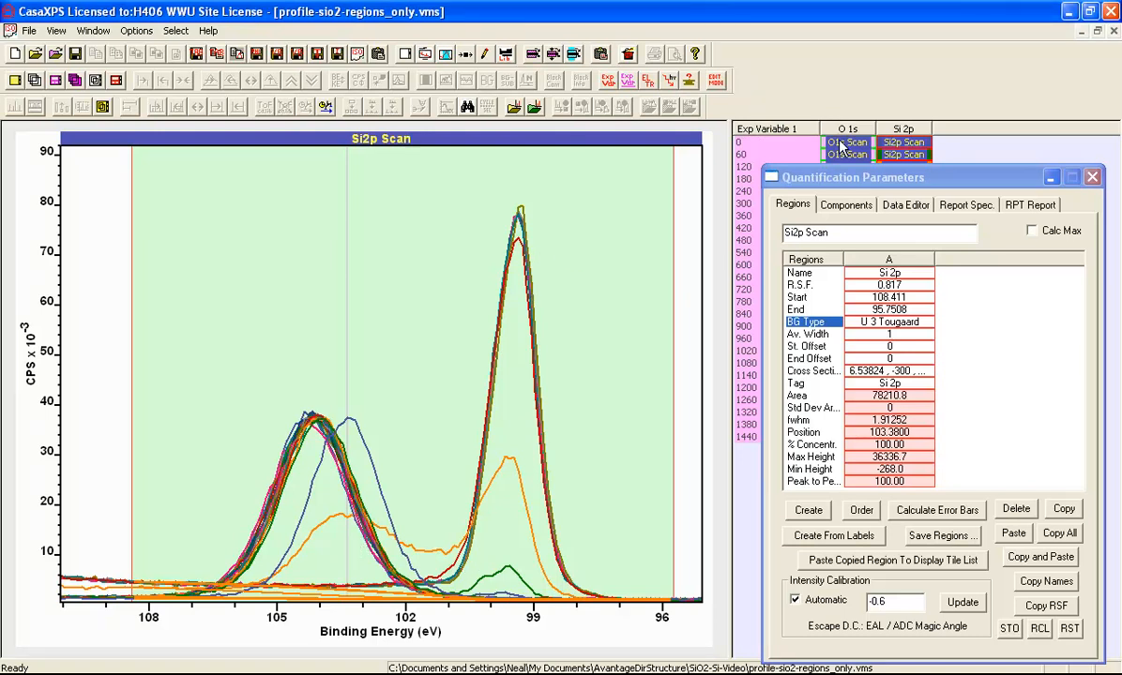
pyautogui.click(960, 206)
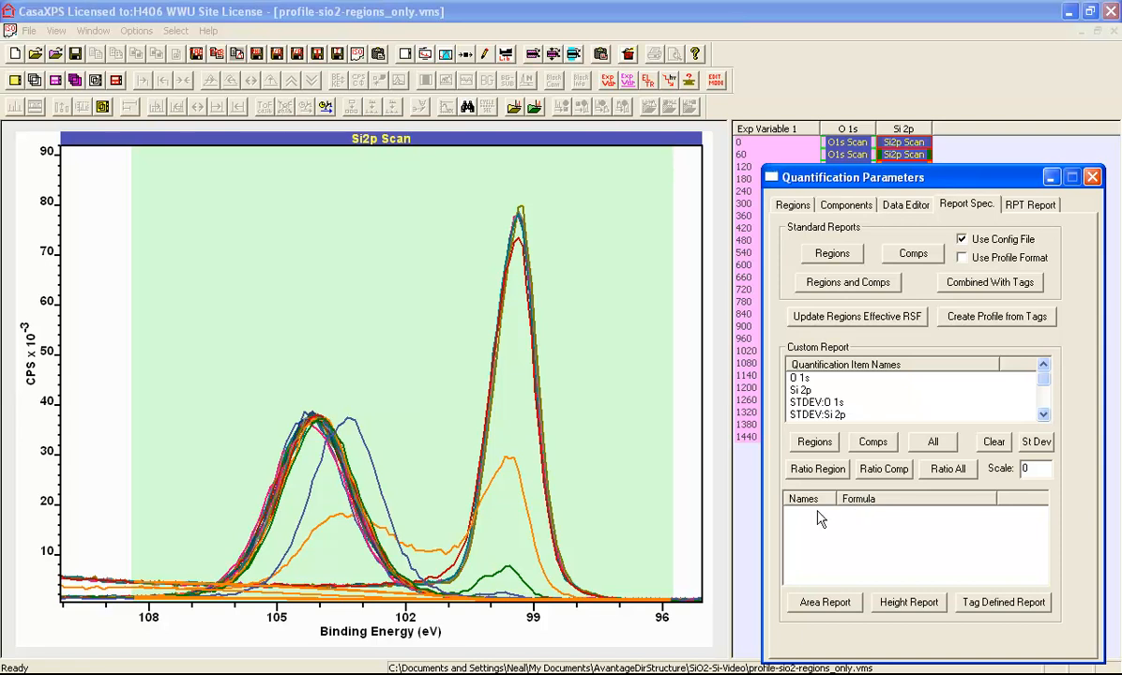
pyautogui.click(808, 447)
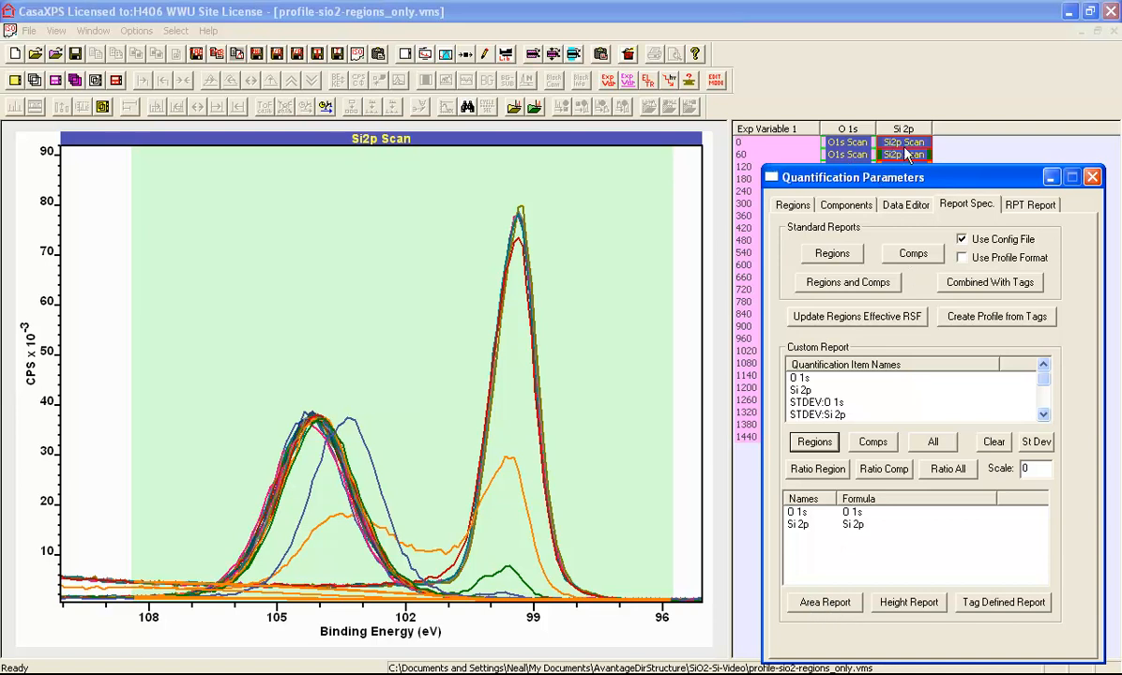
pyautogui.click(824, 608)
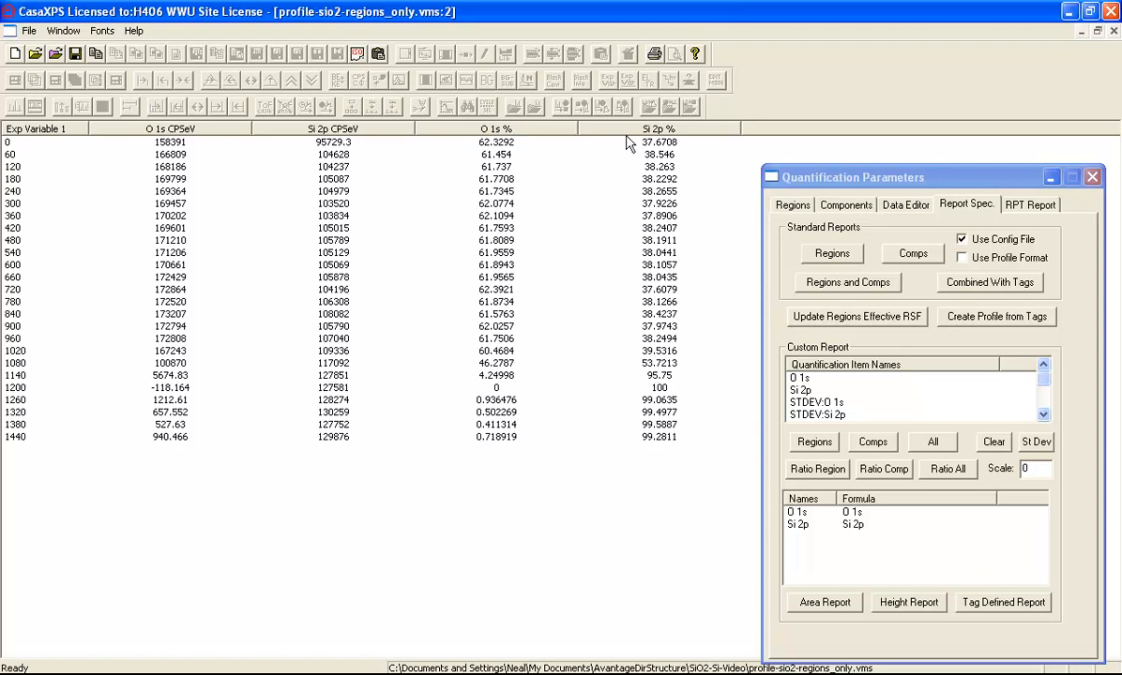
# - Create a profile from the report and display the O 1s and Si 2p CPSeV area curves overlaid
pyautogui.click(29, 31)
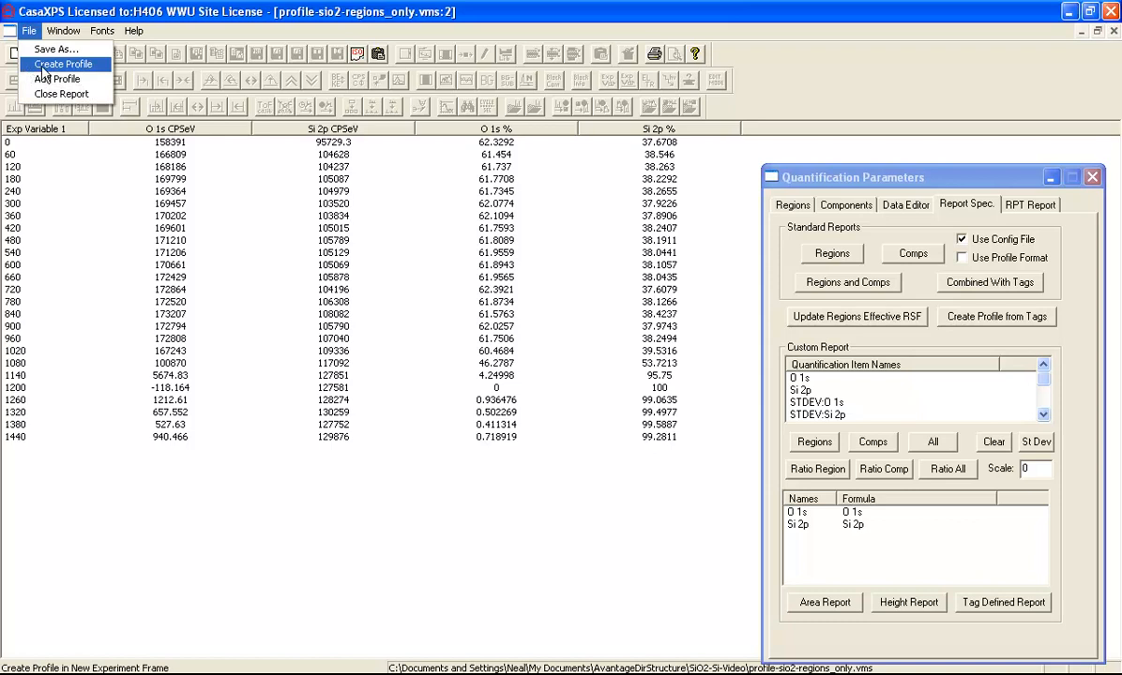
pyautogui.click(43, 65)
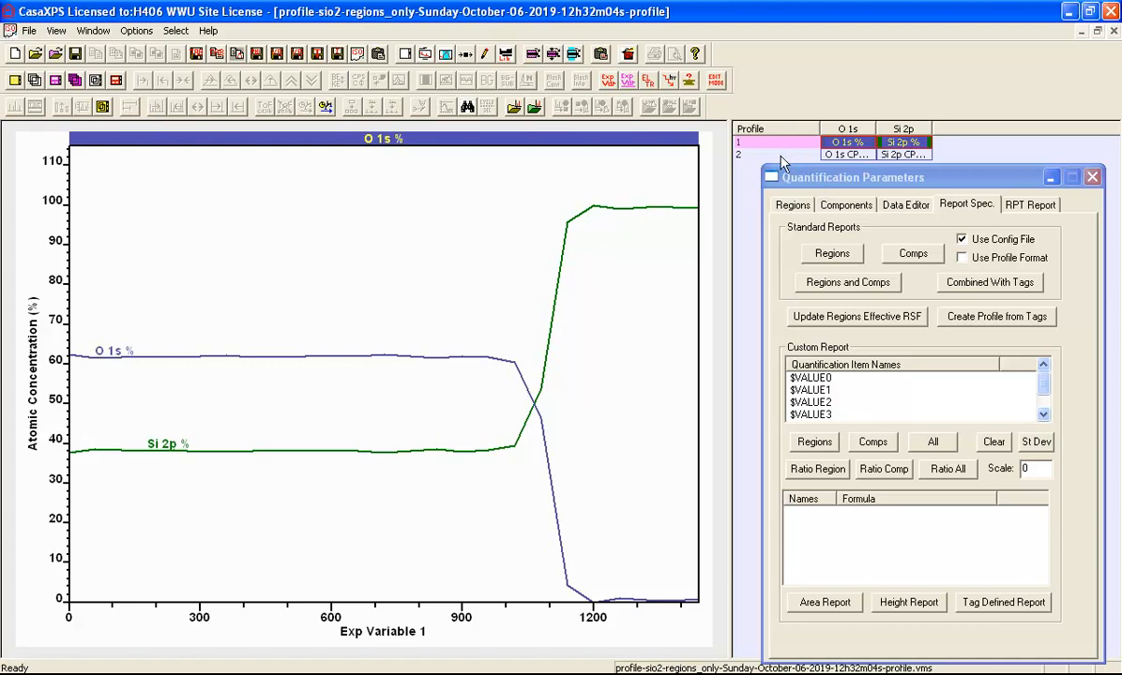
pyautogui.click(737, 154)
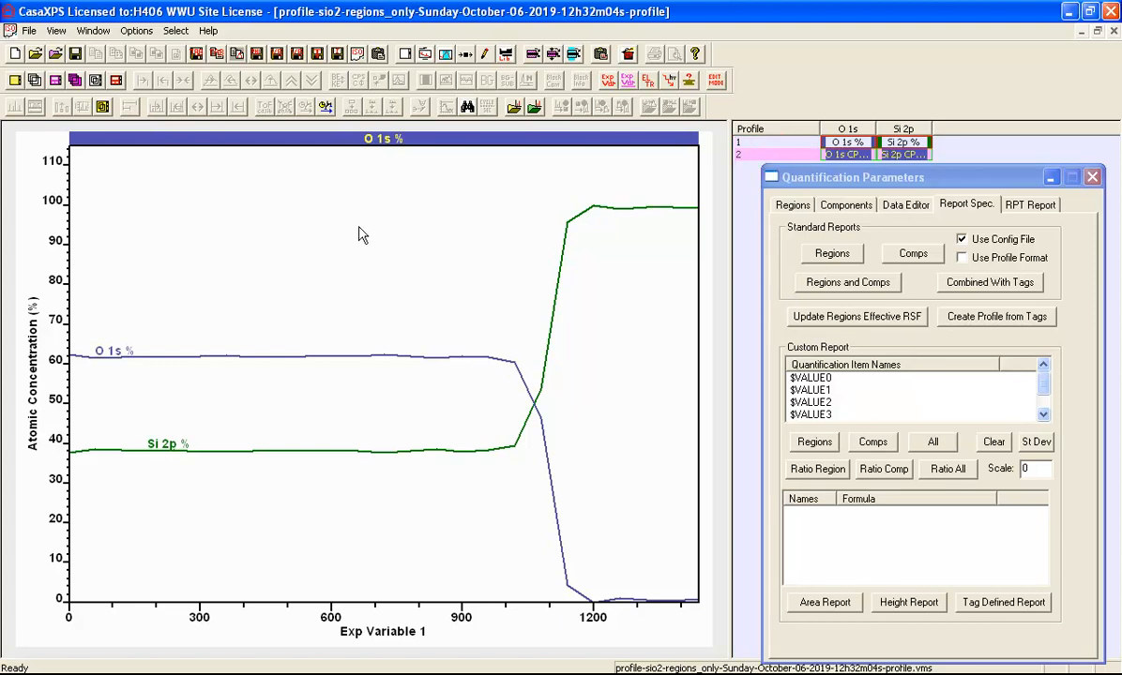
pyautogui.click(34, 81)
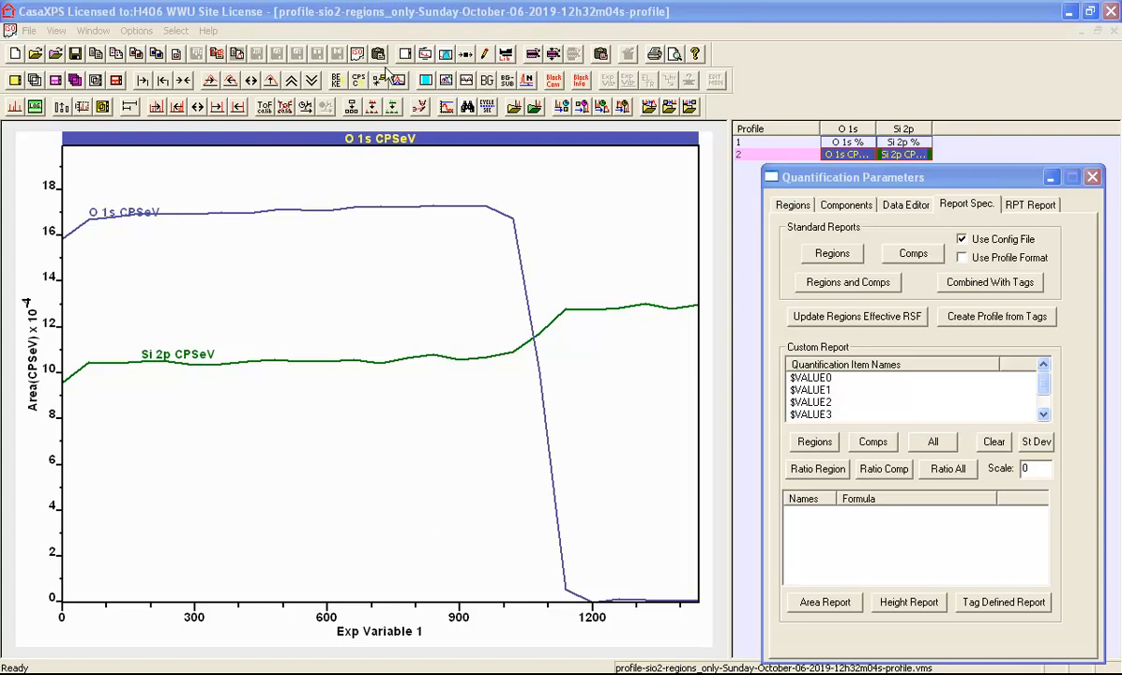
# - Set the tile display geometry of the CPSeV profile plot to Slide Show
pyautogui.click(423, 55)
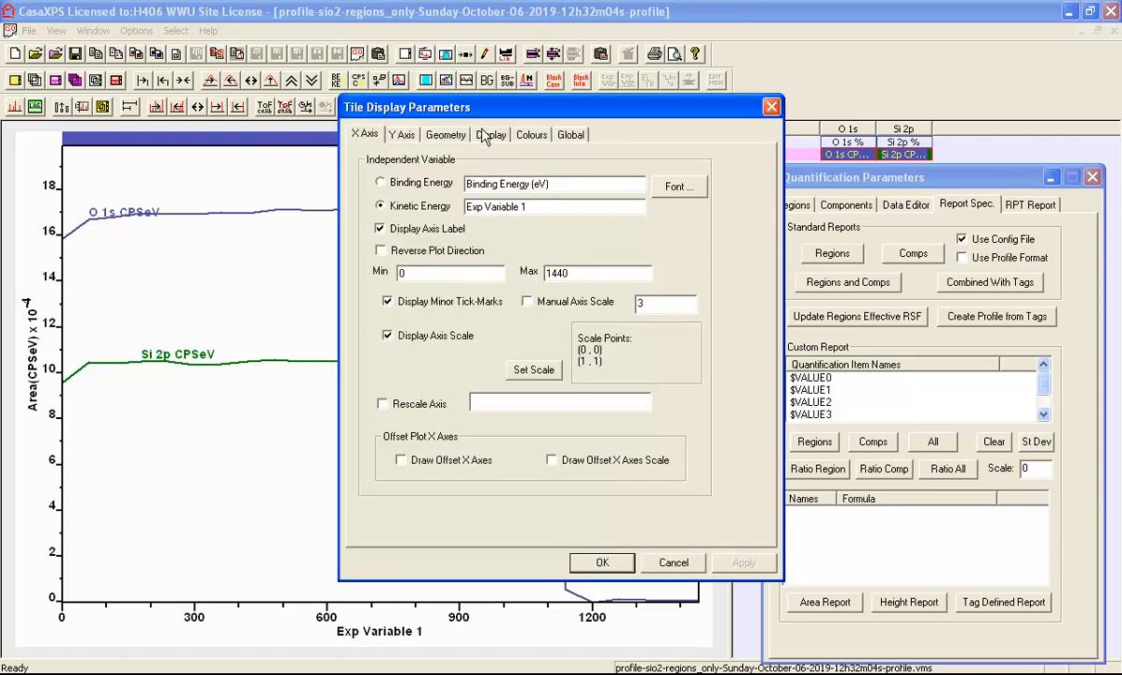
pyautogui.click(443, 135)
pyautogui.click(620, 194)
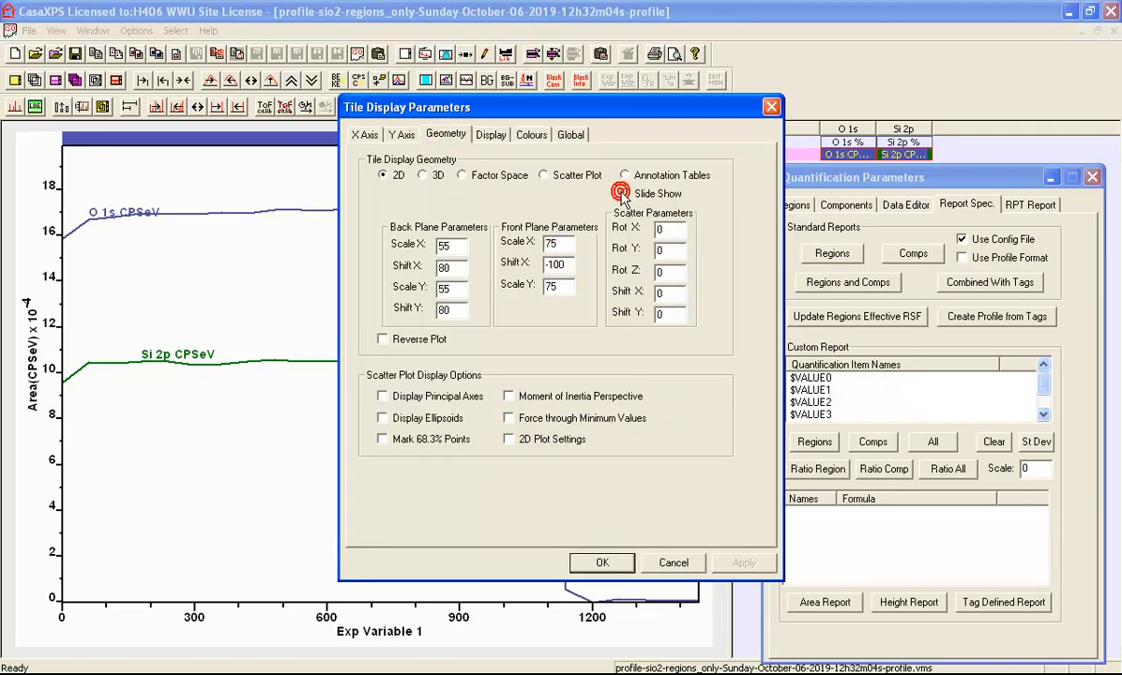
pyautogui.click(600, 562)
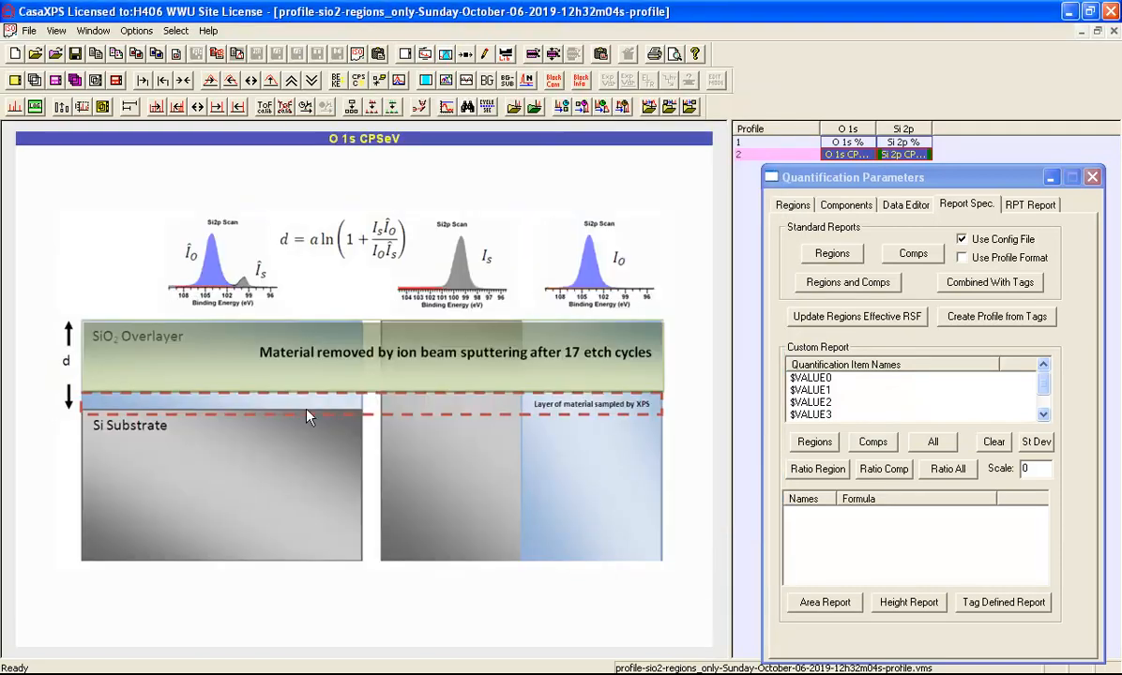
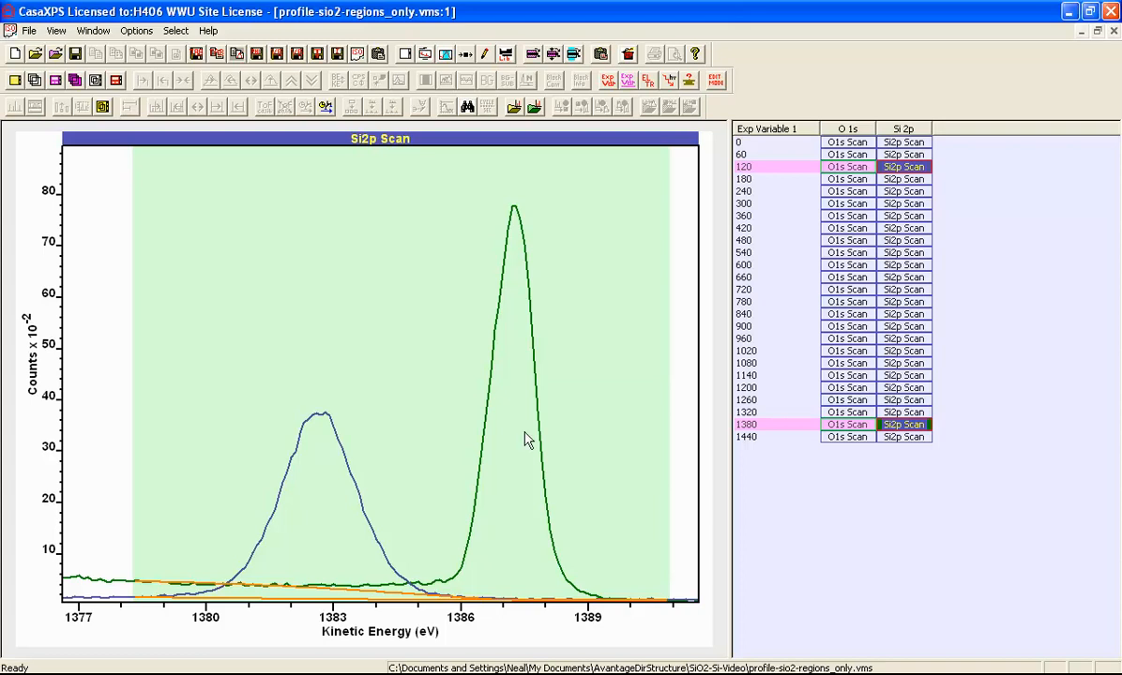
# - Add the Si 2p scan at 1020 to the overlay of the 120 and 1380 Si 2p scans
pyautogui.click(74, 81)
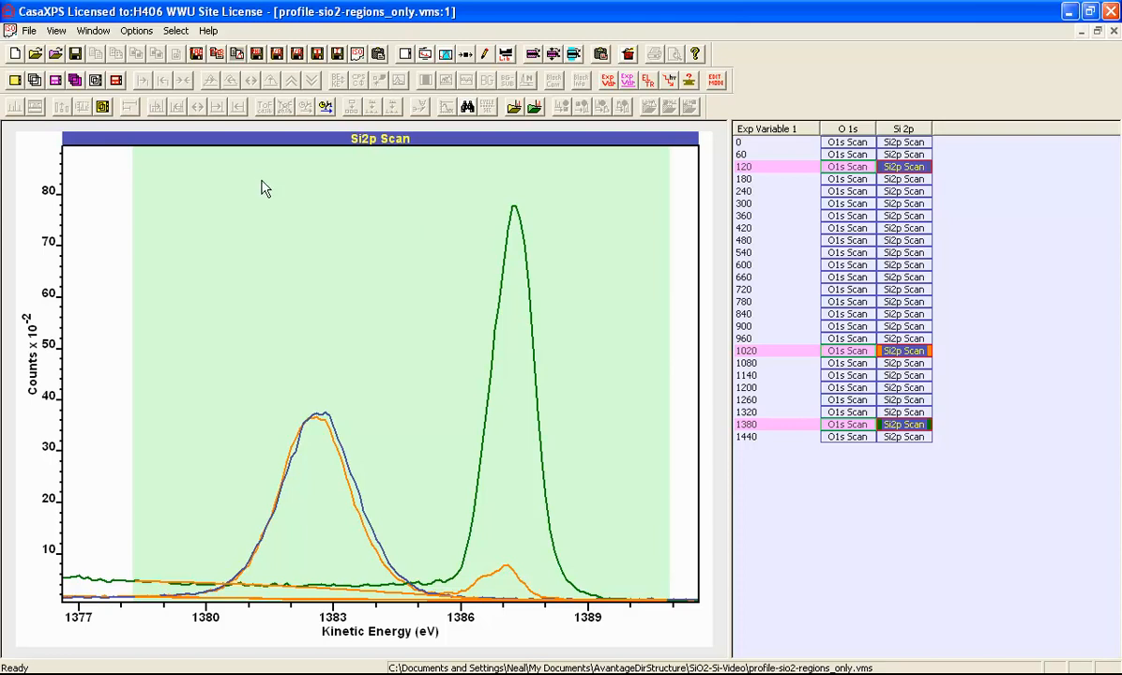
# - Create a new file and copy the three overlaid Si 2p scans into it, widening the Si 2p column
pyautogui.click(15, 54)
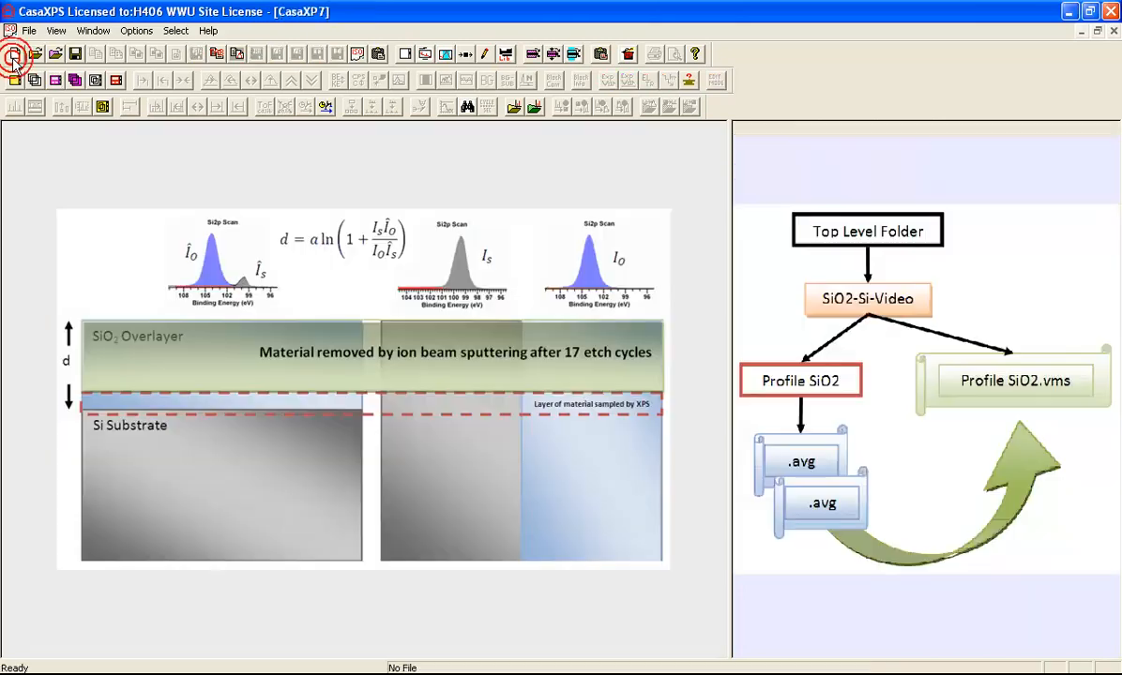
pyautogui.click(601, 53)
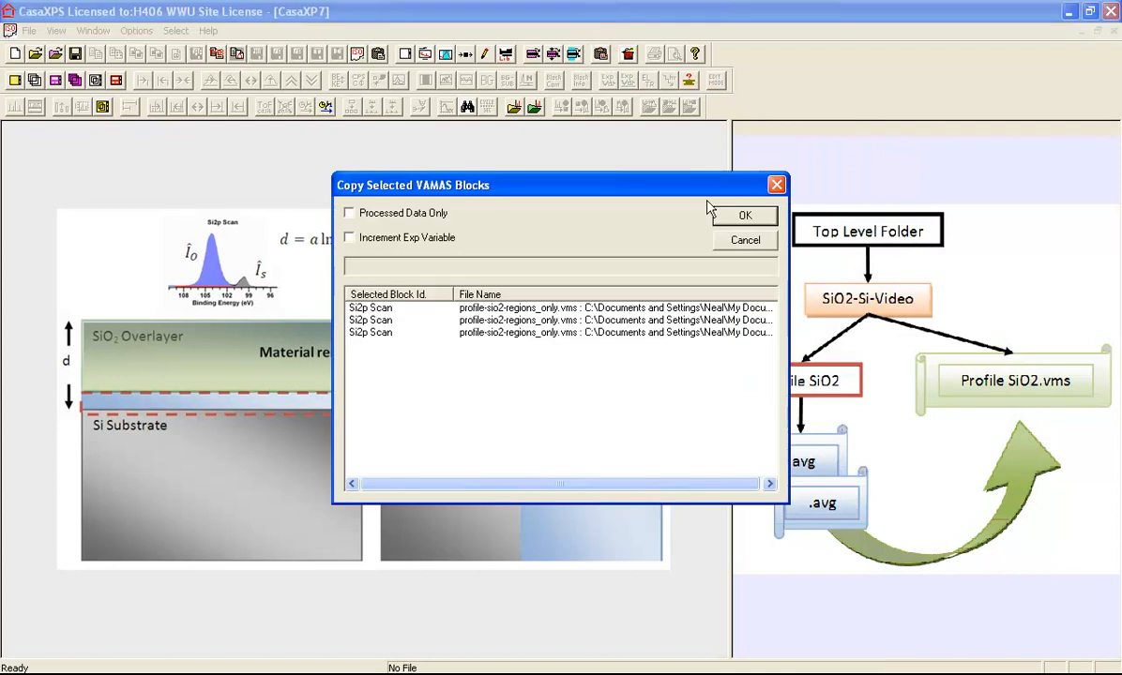
pyautogui.click(737, 214)
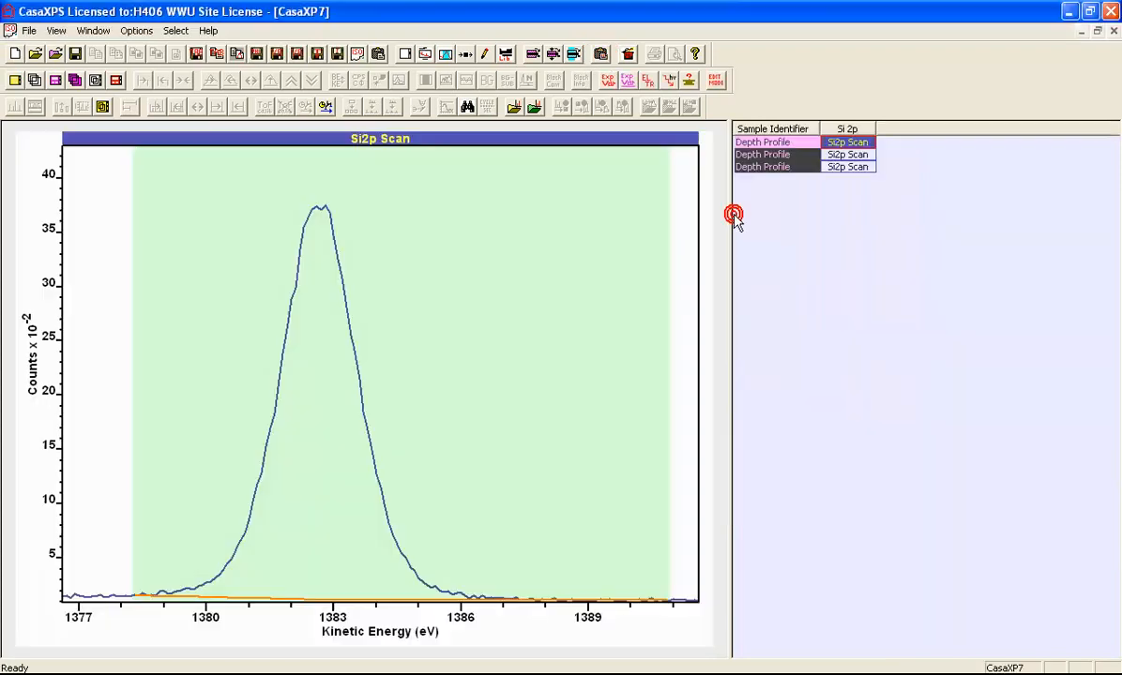
pyautogui.click(875, 128)
pyautogui.moveTo(875, 129); pyautogui.dragTo(913, 128)
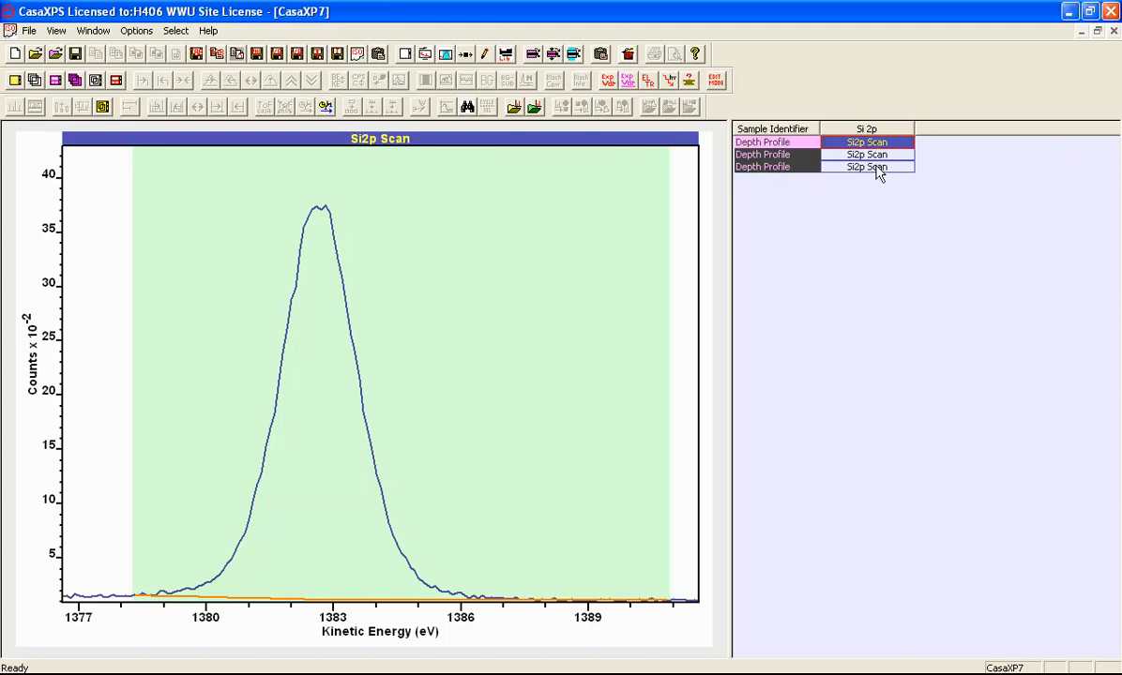
# - Assign the transition name Ox to the first Si 2p scan, using the block sample ID for the row labels
pyautogui.click(864, 145)
pyautogui.click(650, 84)
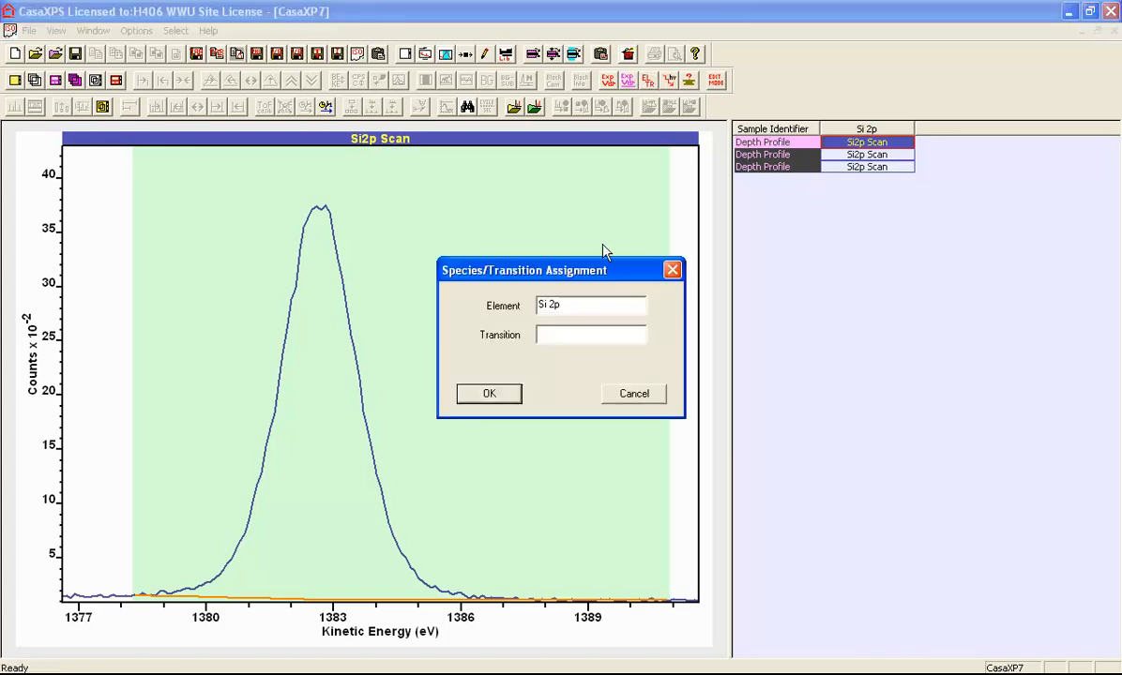
pyautogui.click(544, 334)
pyautogui.write('0')
pyautogui.press('Return')
pyautogui.click(522, 379)
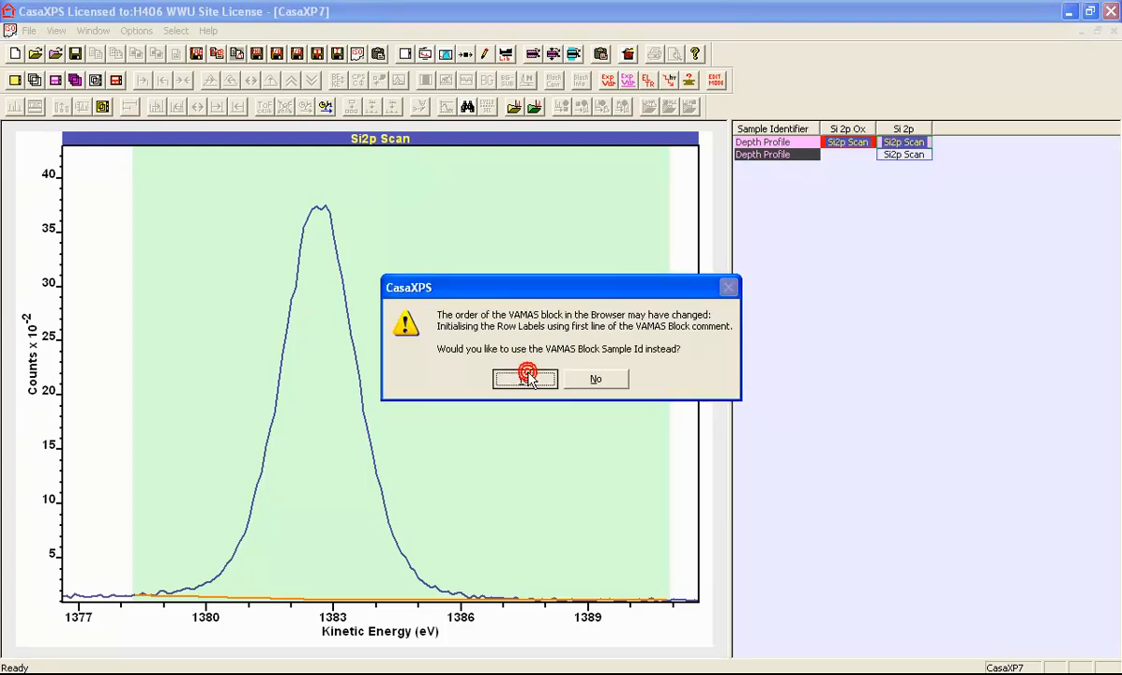
# - Assign the transition name Interface to the Si 2p scan with two peaks, keeping the sample ID as row label
pyautogui.click(892, 147)
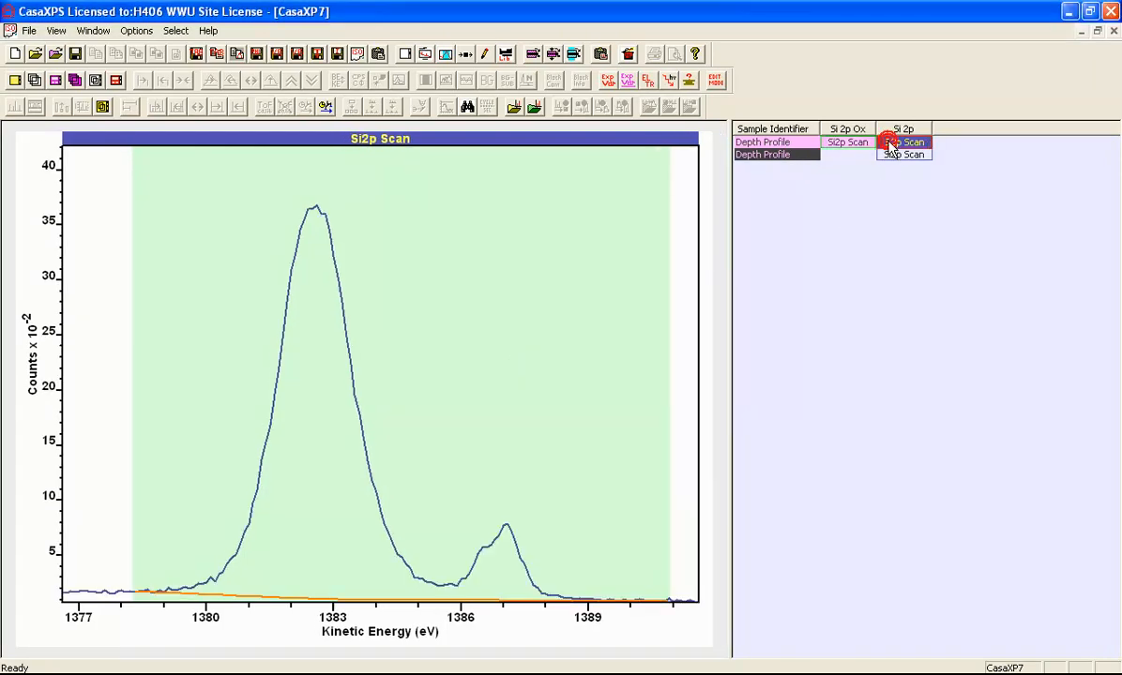
pyautogui.click(647, 81)
pyautogui.click(559, 336)
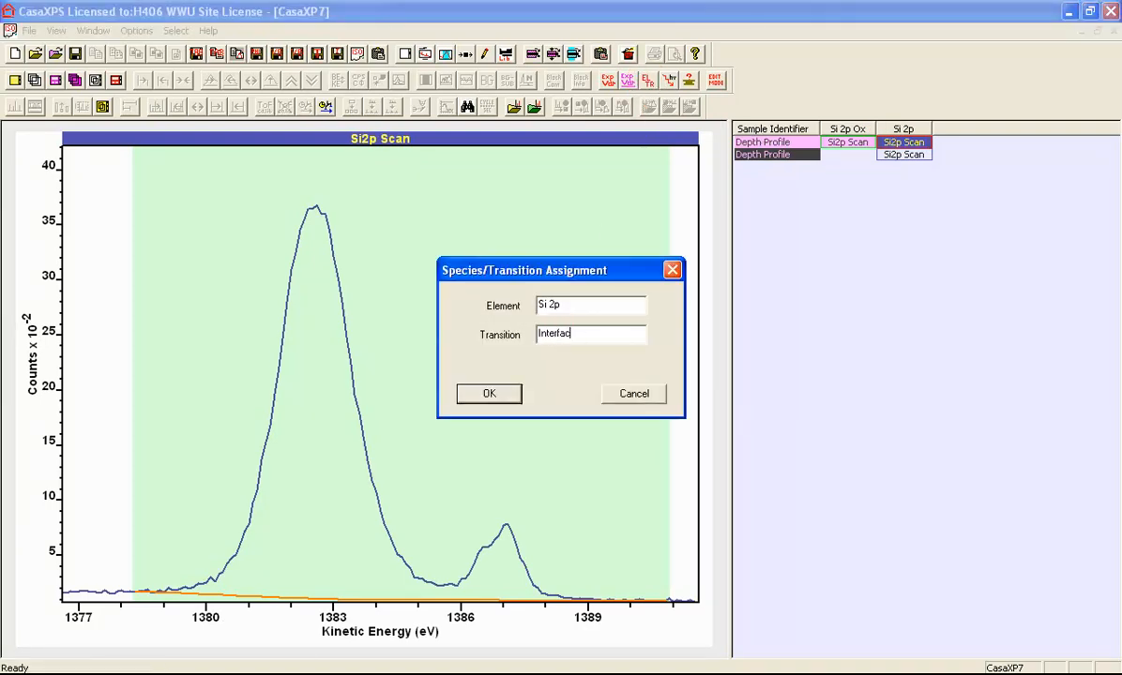
pyautogui.press('Return')
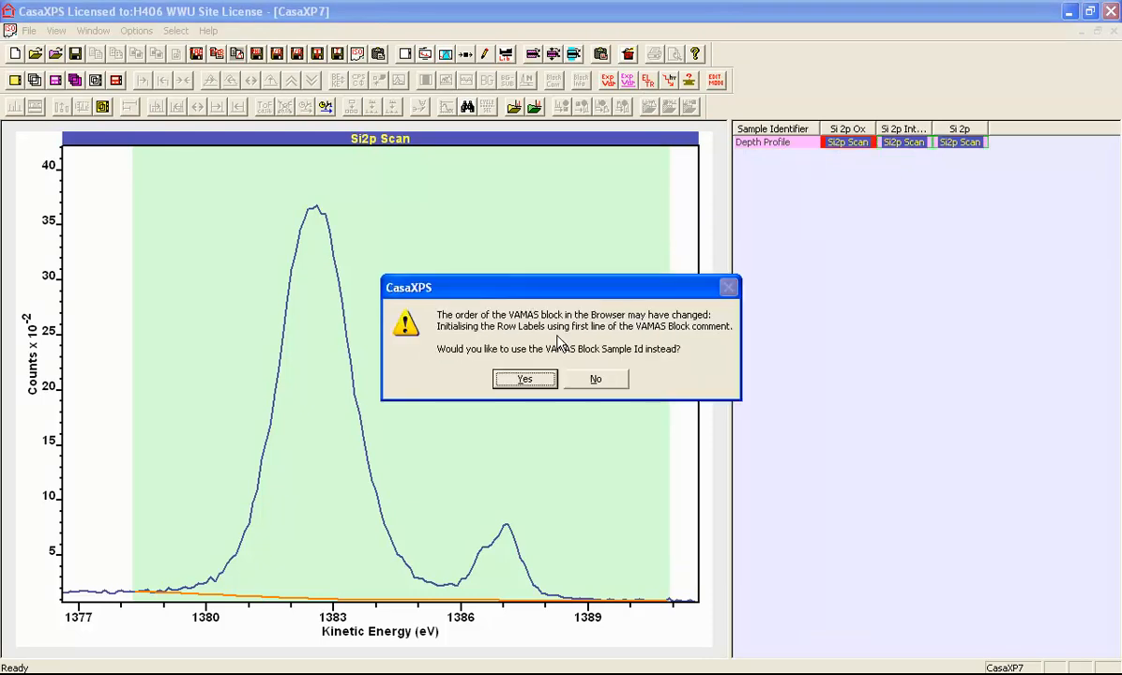
pyautogui.click(521, 380)
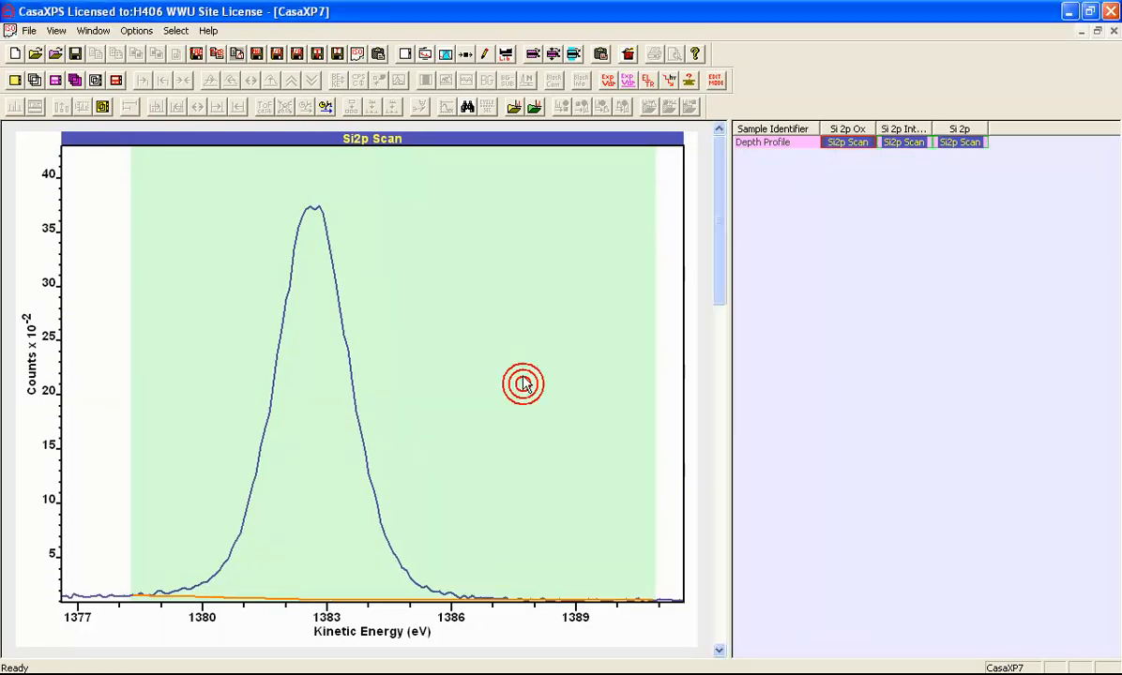
# - Assign the transition name El to the remaining Si 2p scan, keeping the sample ID as row label
pyautogui.click(968, 143)
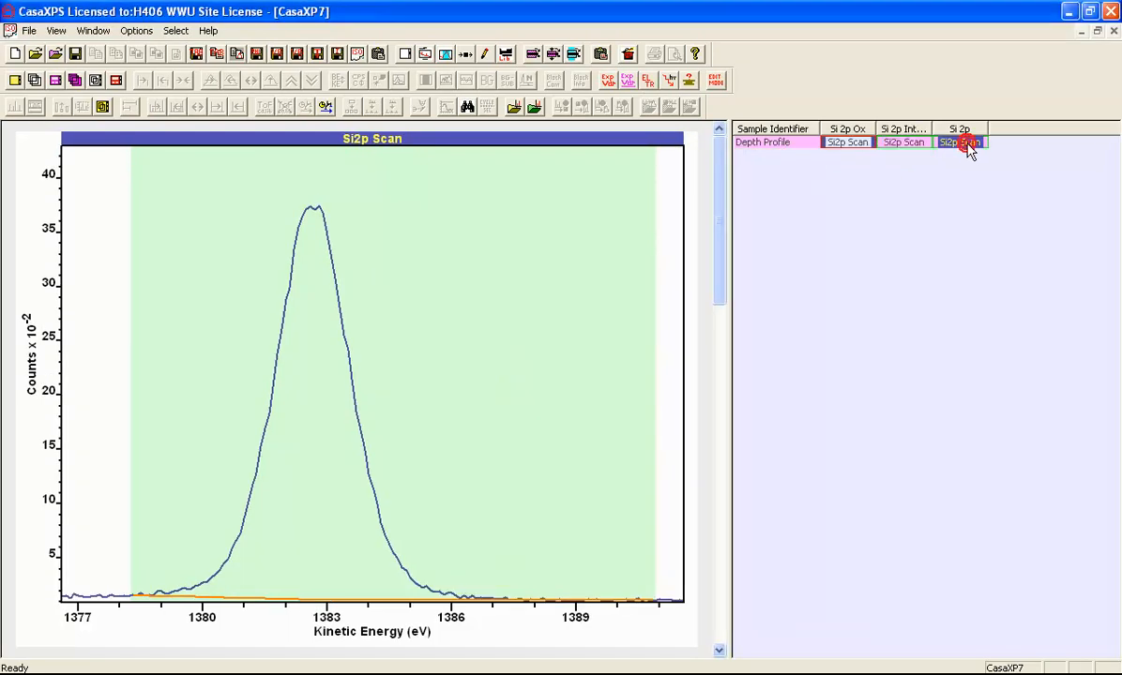
pyautogui.click(652, 81)
pyautogui.click(563, 334)
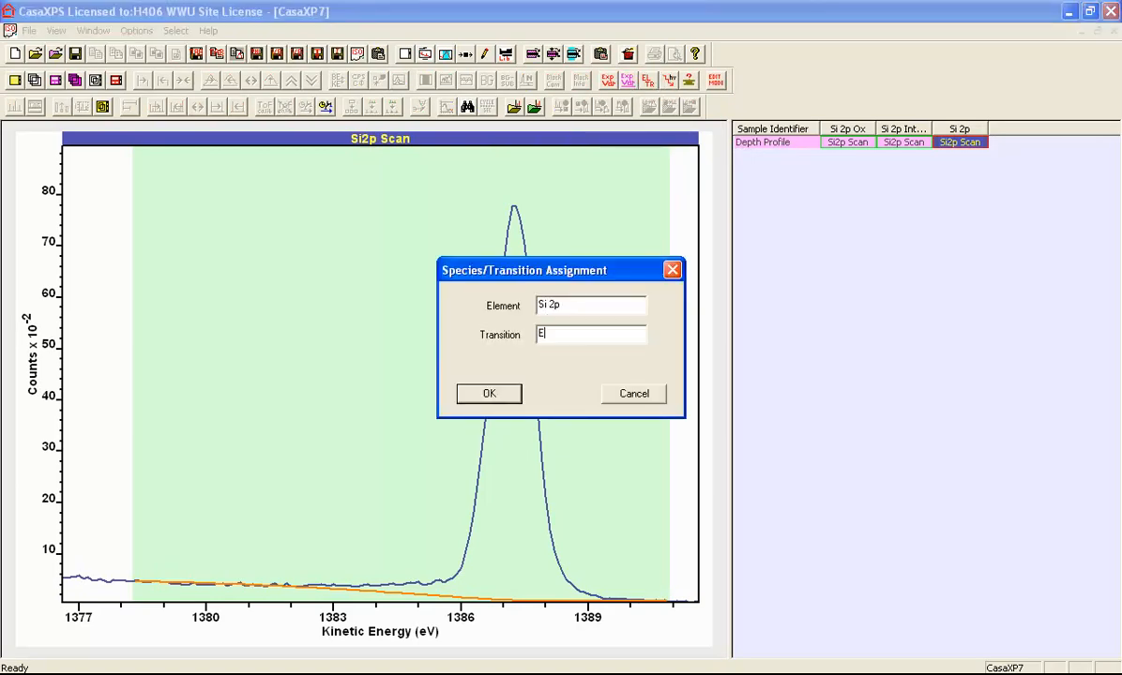
pyautogui.press('Return')
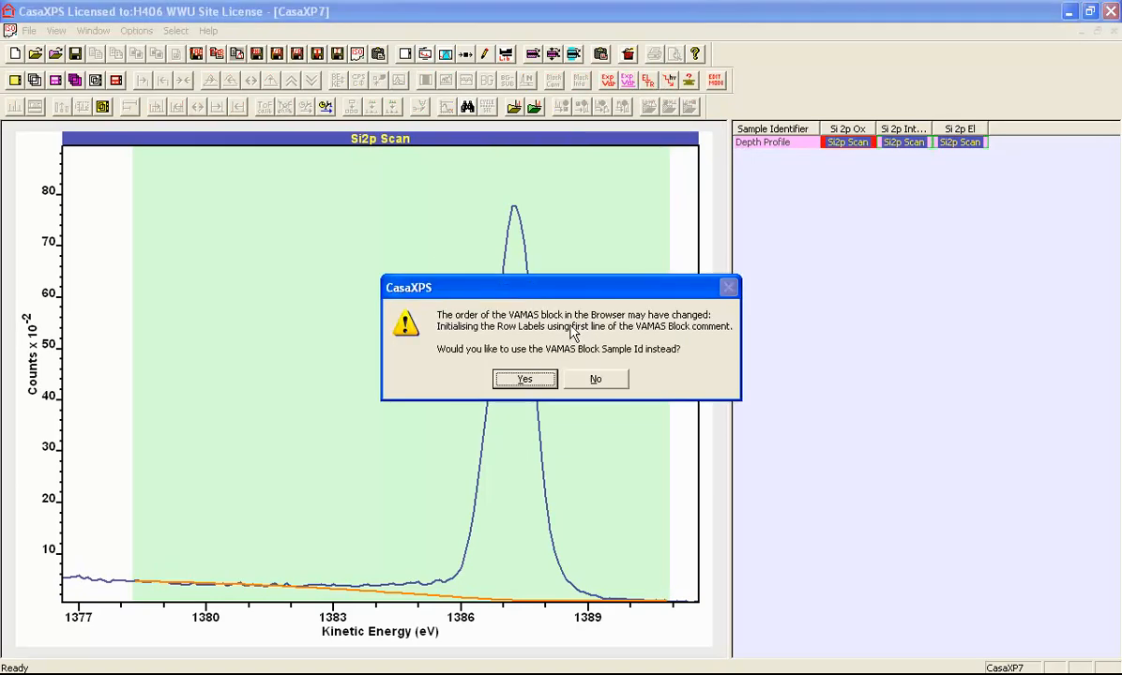
pyautogui.click(519, 384)
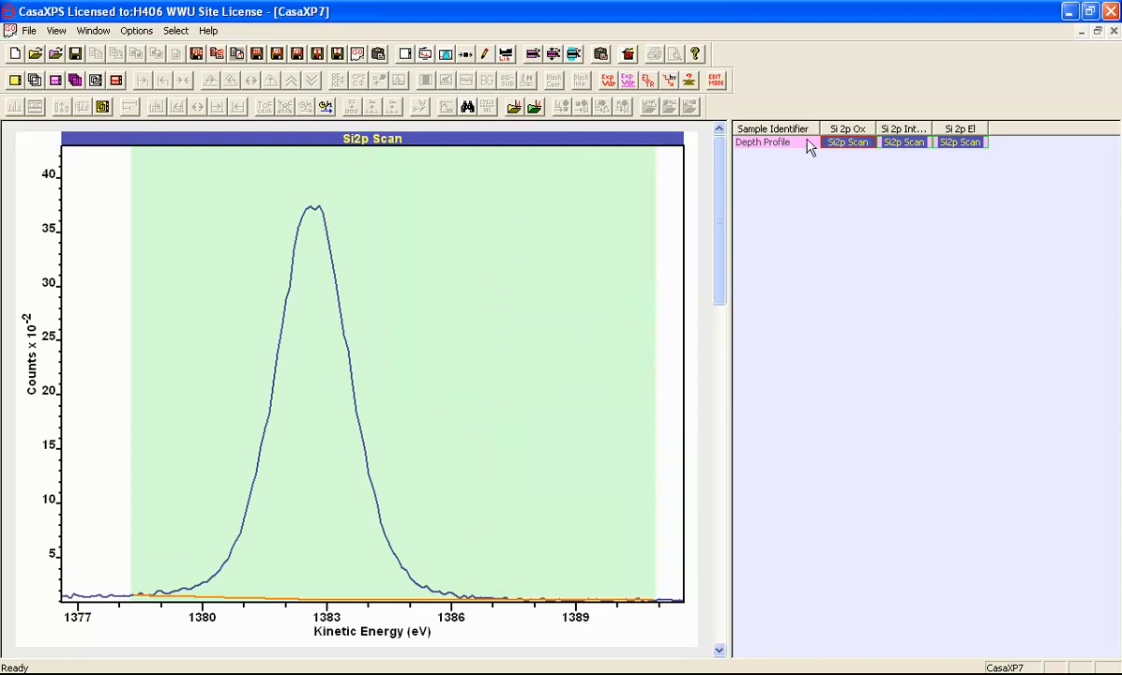
# - View the three scans arranged by experimental variable and return to the sample identifier arrangement
pyautogui.click(716, 84)
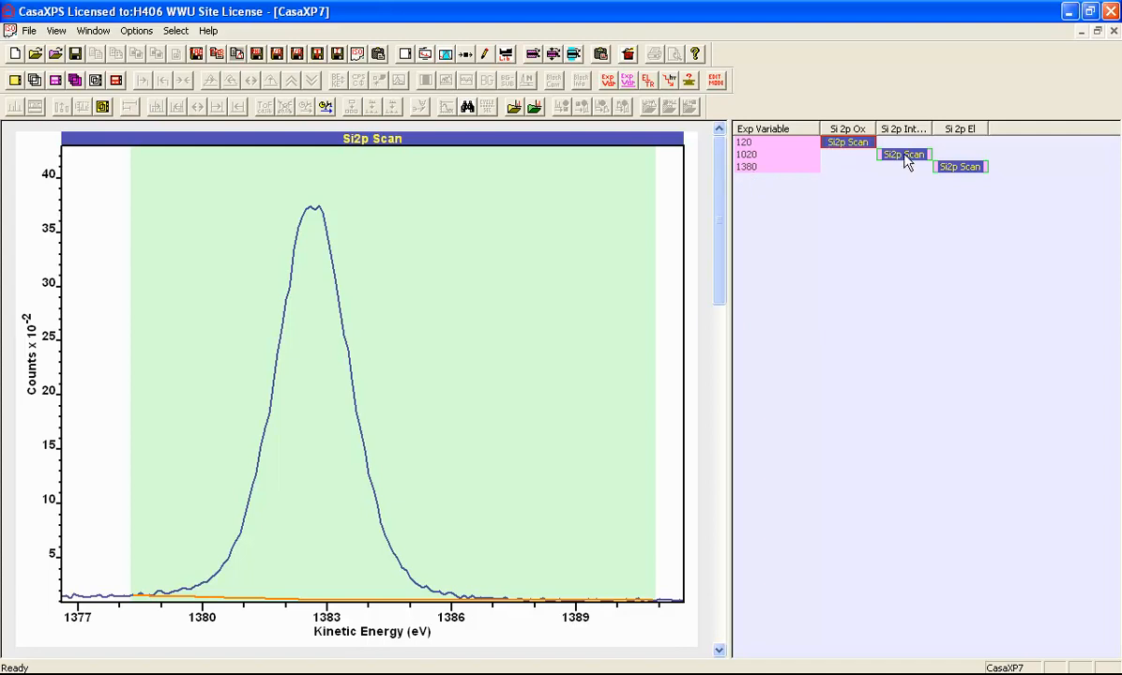
pyautogui.click(717, 81)
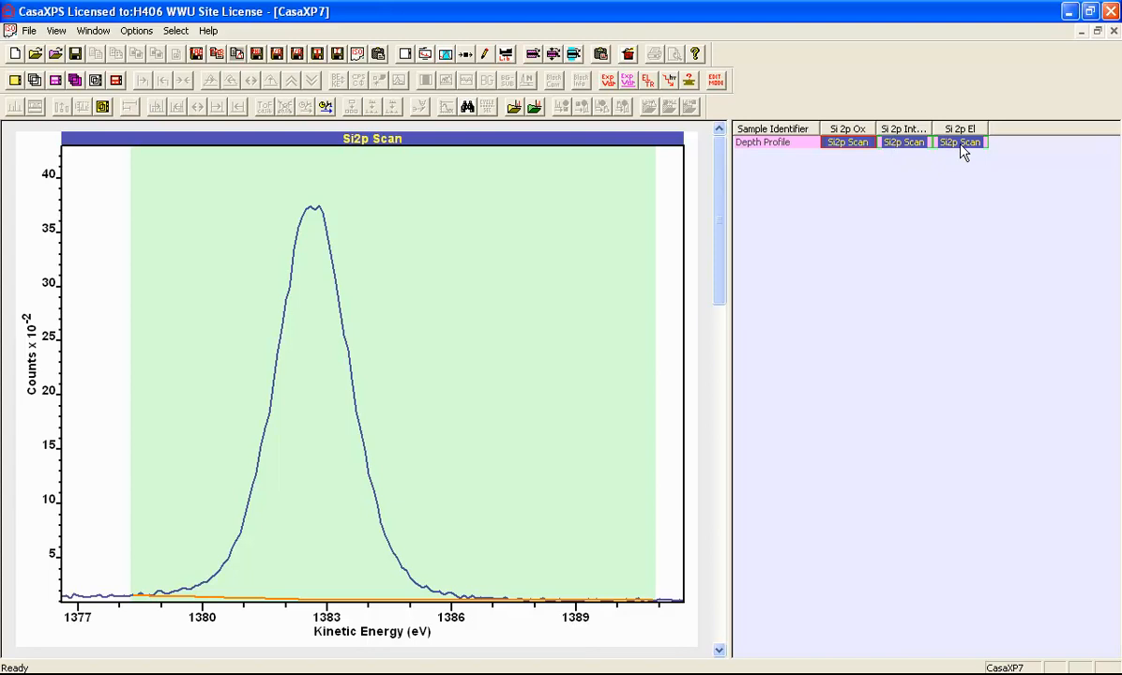
# - Open the quantification parameters for the Si 2p Interface scan, keep the spectrum uncovered, and show its region settings
pyautogui.click(444, 54)
pyautogui.click(590, 131)
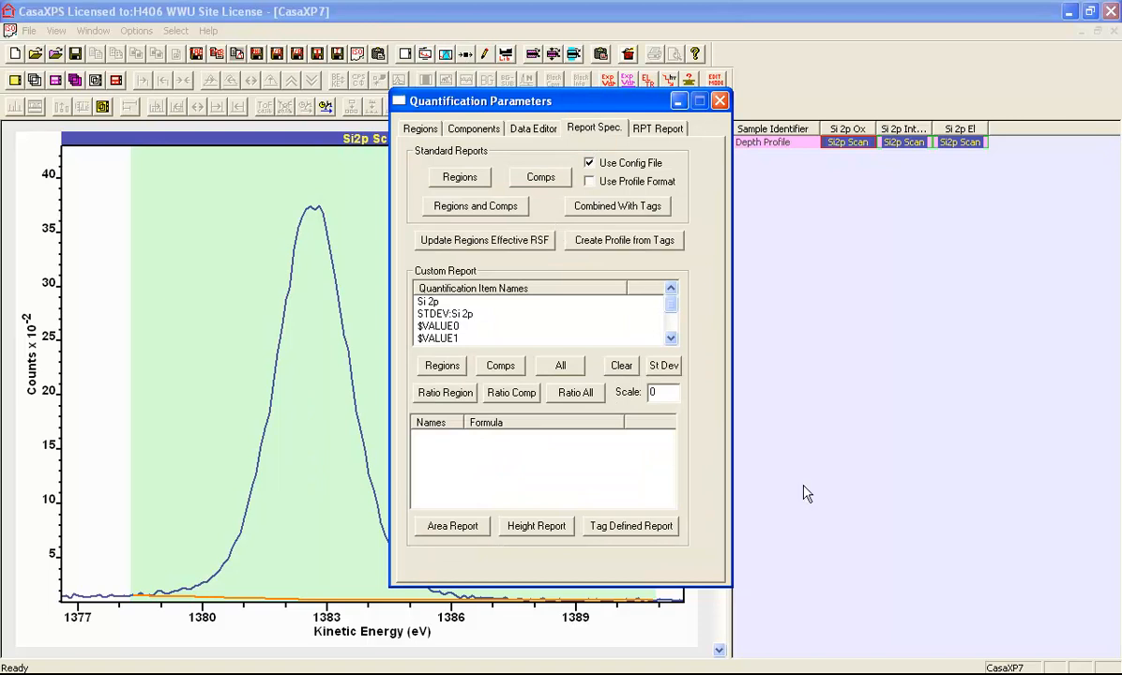
pyautogui.click(903, 147)
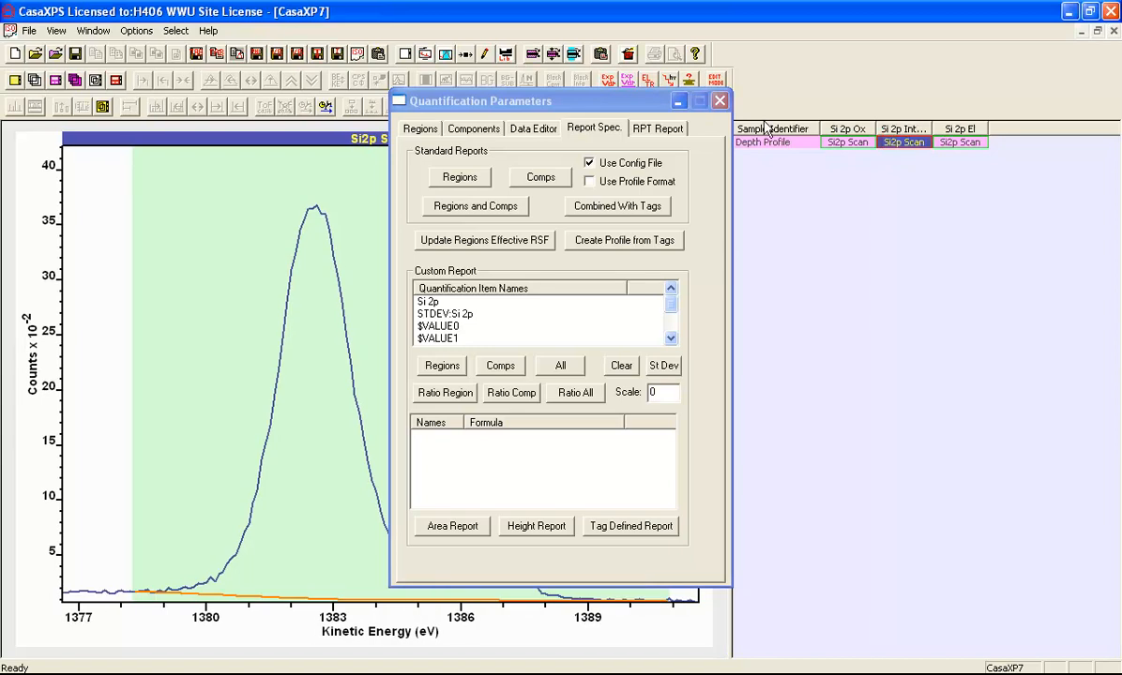
pyautogui.click(519, 101)
pyautogui.moveTo(518, 101); pyautogui.dragTo(880, 174)
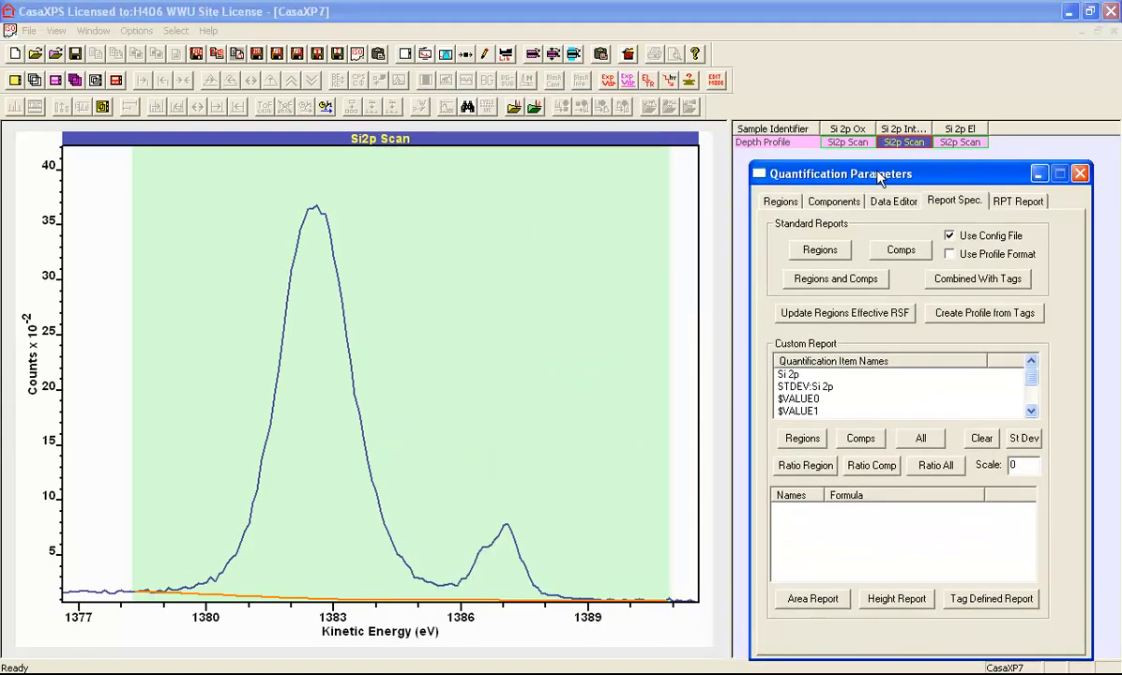
pyautogui.click(784, 203)
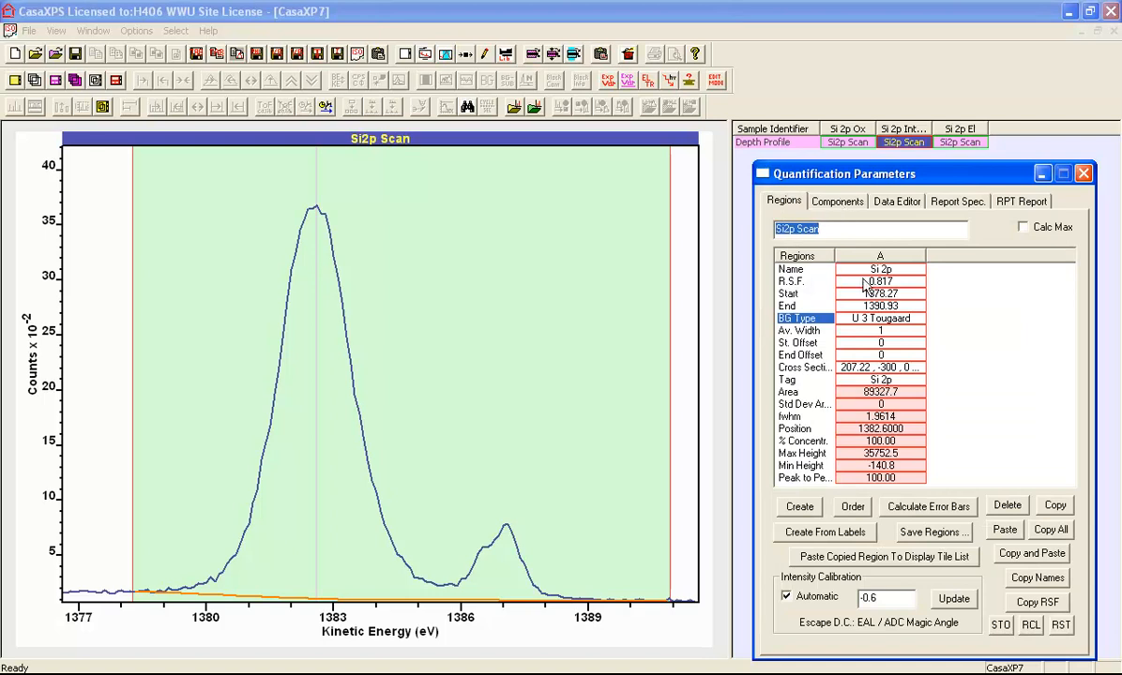
# - Create two components under the larger peak of the Interface scan, placed at about 1382.8 eV and 1381.9 eV
pyautogui.click(830, 202)
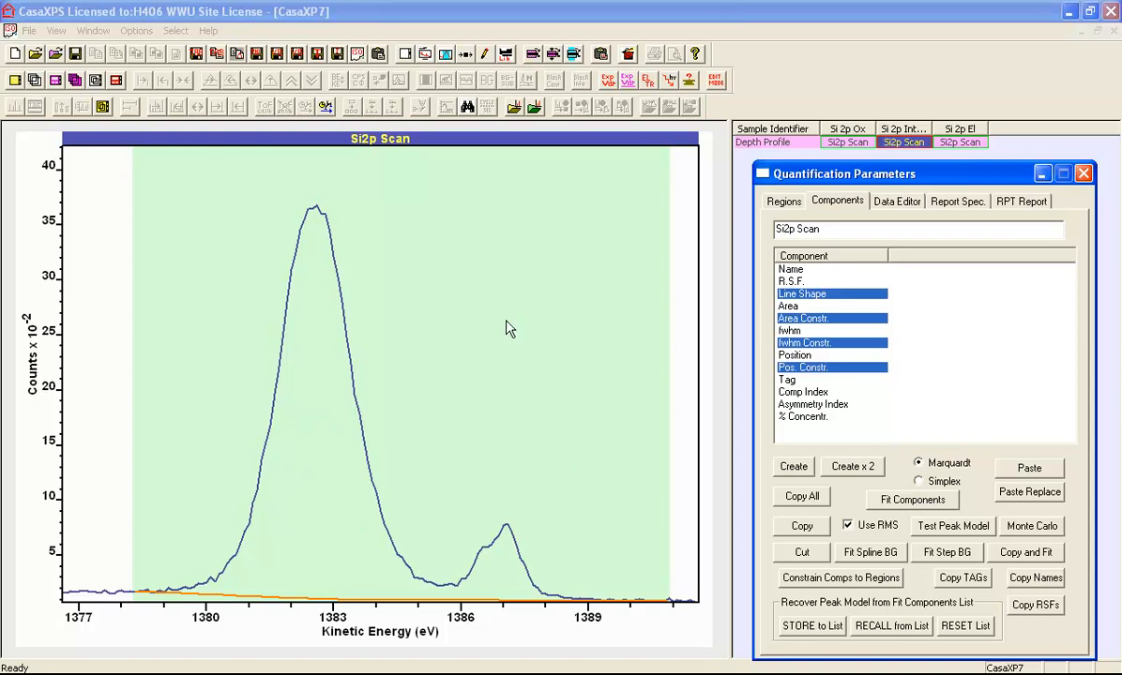
pyautogui.click(790, 469)
pyautogui.click(791, 469)
pyautogui.moveTo(500, 531); pyautogui.dragTo(338, 488)
pyautogui.moveTo(343, 415); pyautogui.dragTo(241, 488)
pyautogui.moveTo(276, 394); pyautogui.dragTo(288, 391)
pyautogui.moveTo(314, 243); pyautogui.dragTo(325, 286)
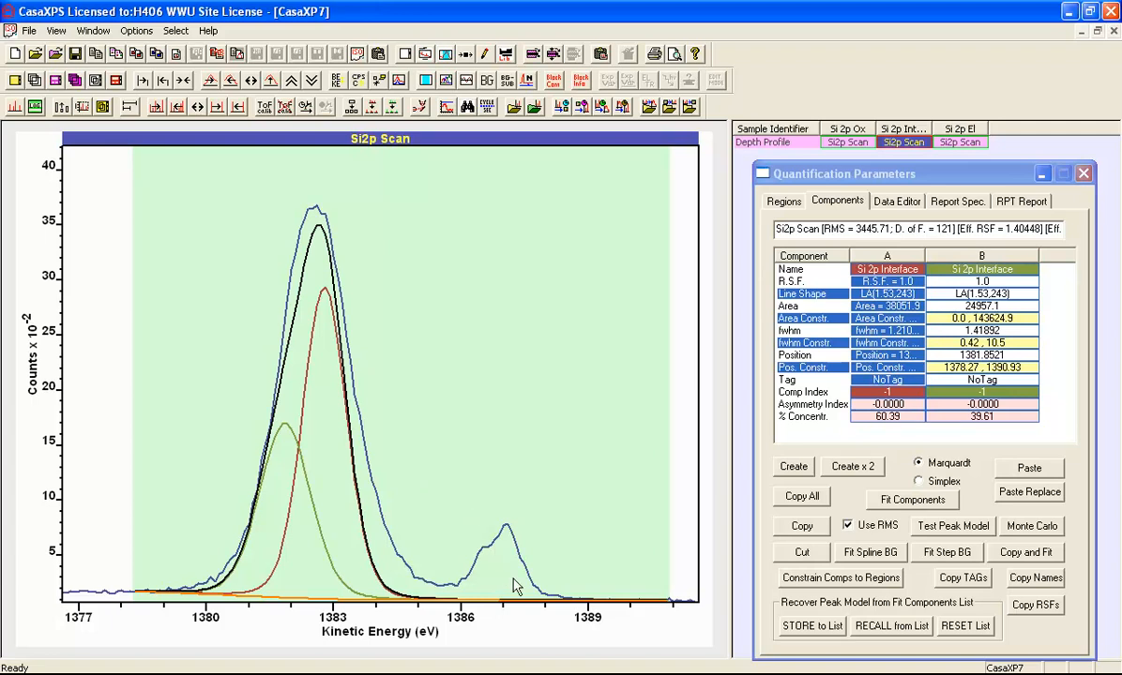
# - Duplicate both components and place the copies under the smaller peak at about 1387.1 eV and 1386.6 eV
pyautogui.click(799, 500)
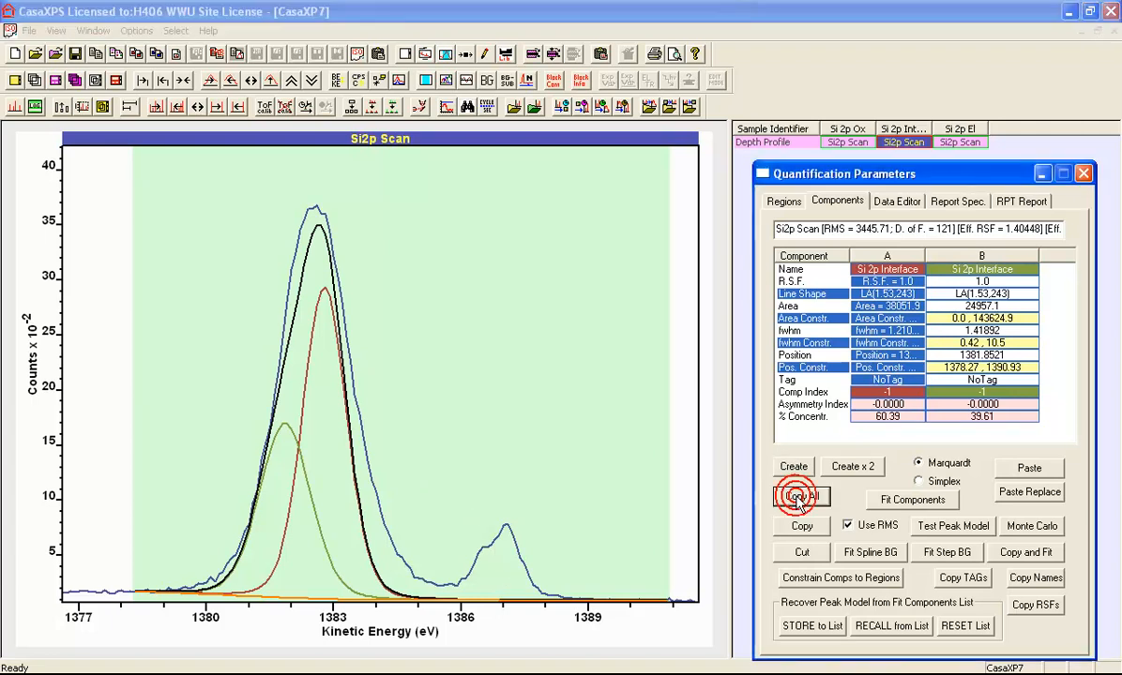
pyautogui.click(1024, 469)
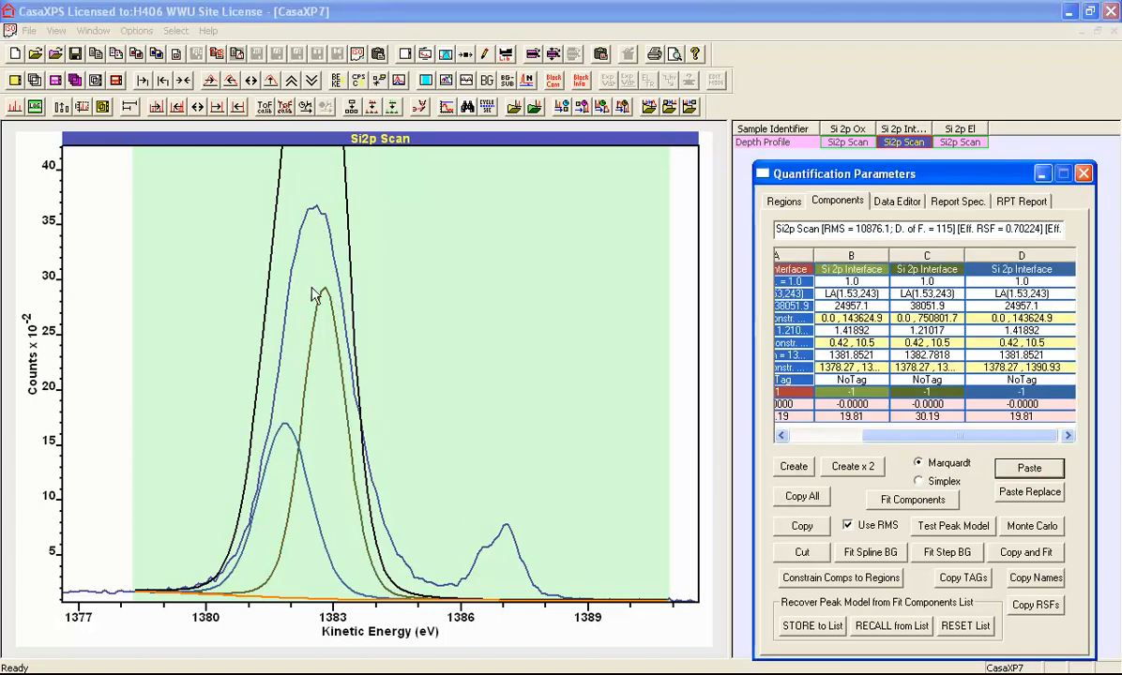
pyautogui.moveTo(324, 296); pyautogui.dragTo(498, 490)
pyautogui.moveTo(283, 426); pyautogui.dragTo(493, 555)
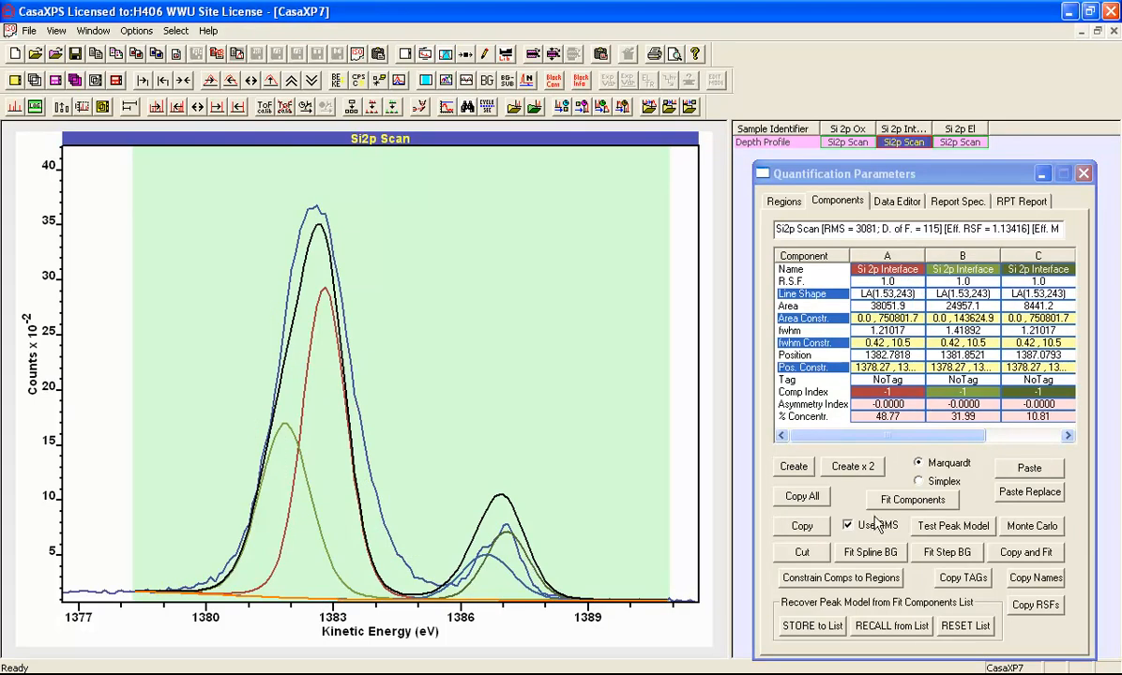
# - Try fitting the four unconstrained components, and recall the peak model from before the fit
pyautogui.click(900, 501)
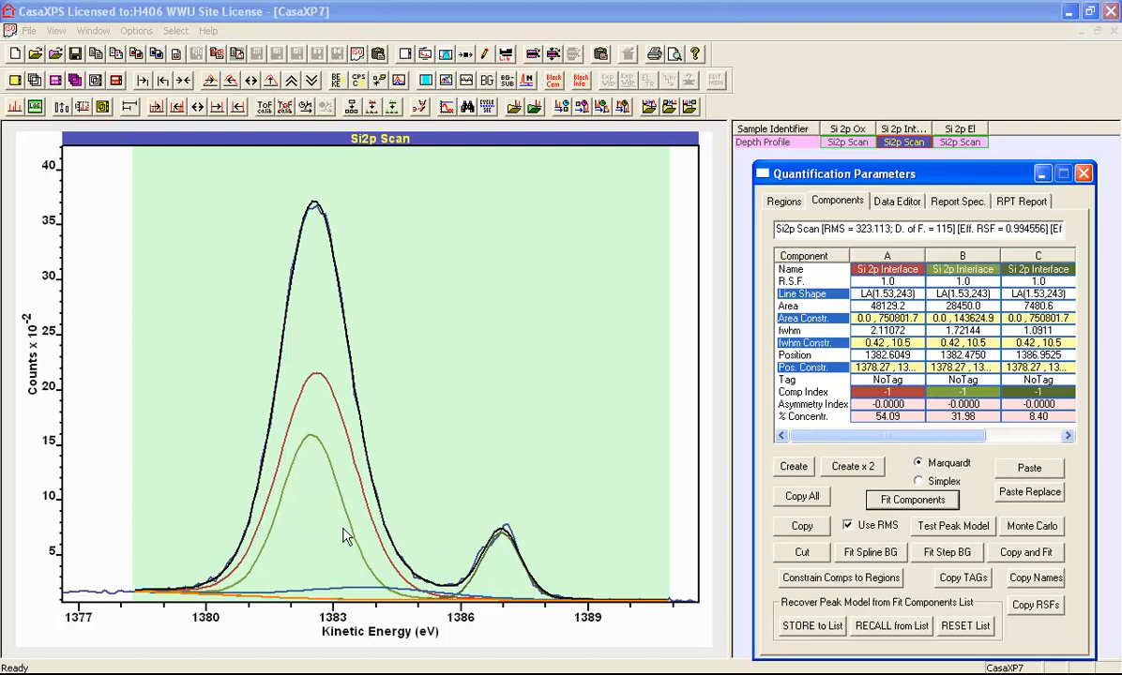
pyautogui.click(868, 631)
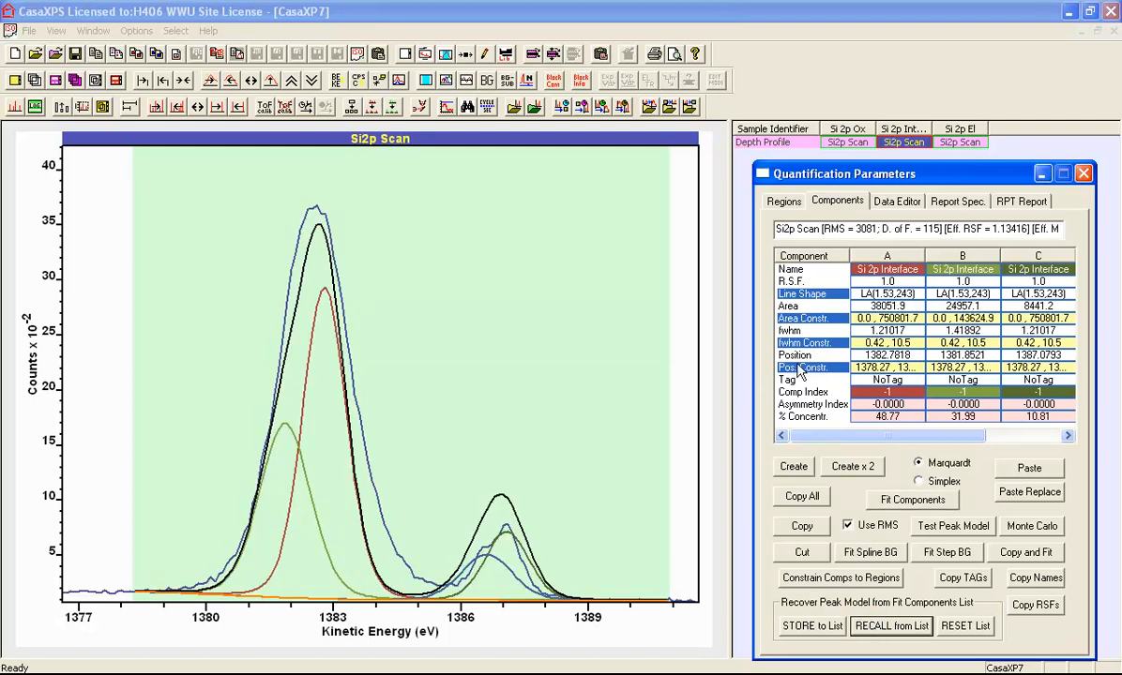
# - Constrain the area of component B to A * 0.5 and the area of component D to C * 0.5
pyautogui.click(981, 319)
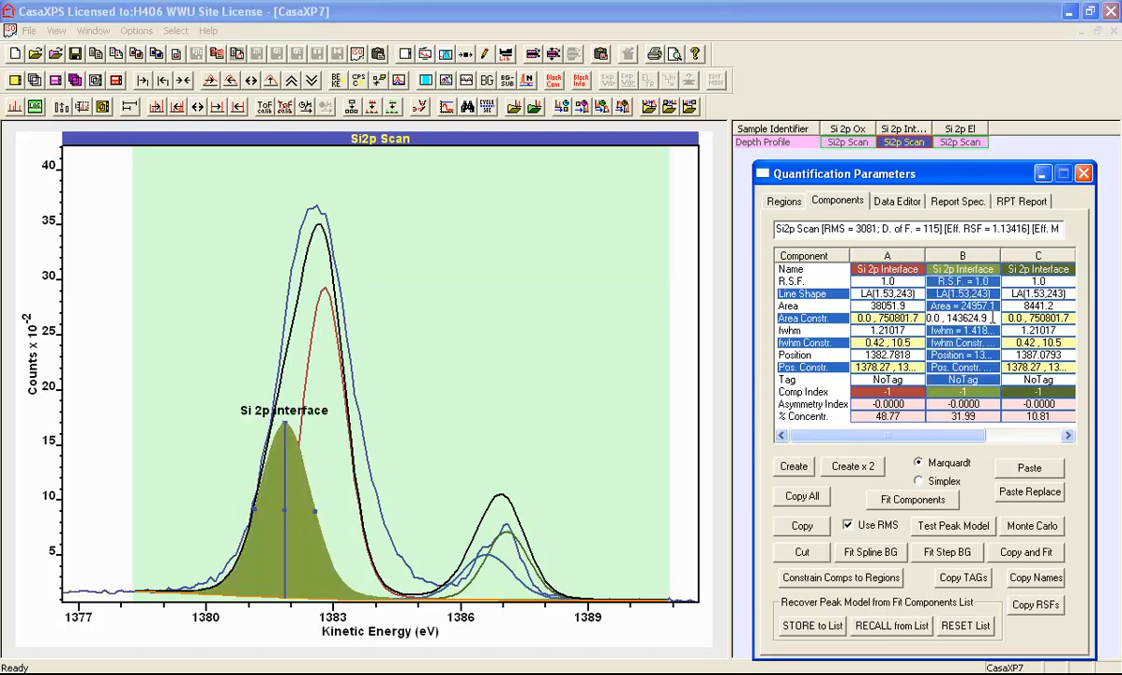
pyautogui.write('a Constr. ...')
pyautogui.press('Return')
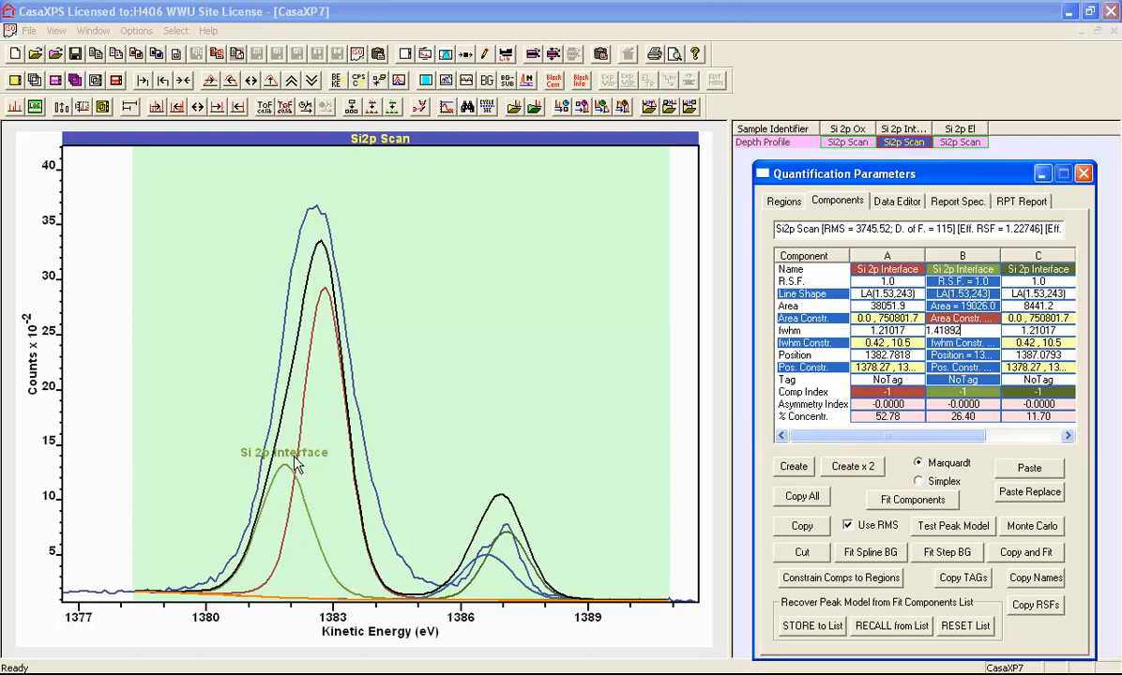
pyautogui.moveTo(857, 435); pyautogui.dragTo(940, 434)
pyautogui.click(1018, 318)
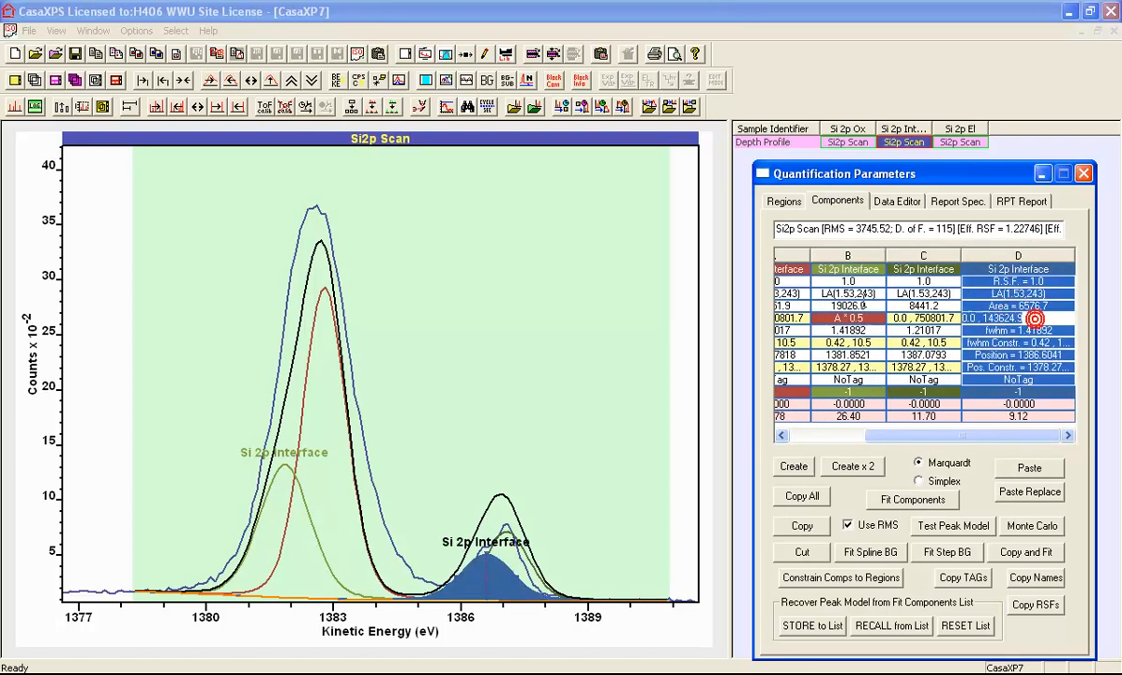
pyautogui.write('c*0.')
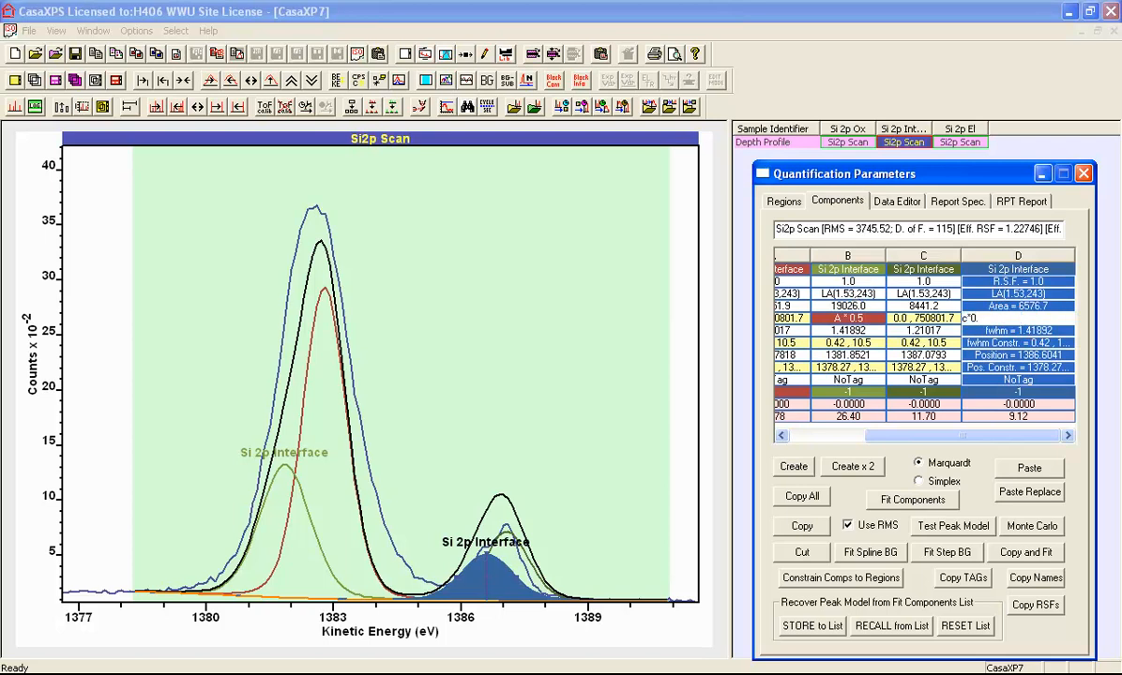
pyautogui.write('5')
pyautogui.press('Return')
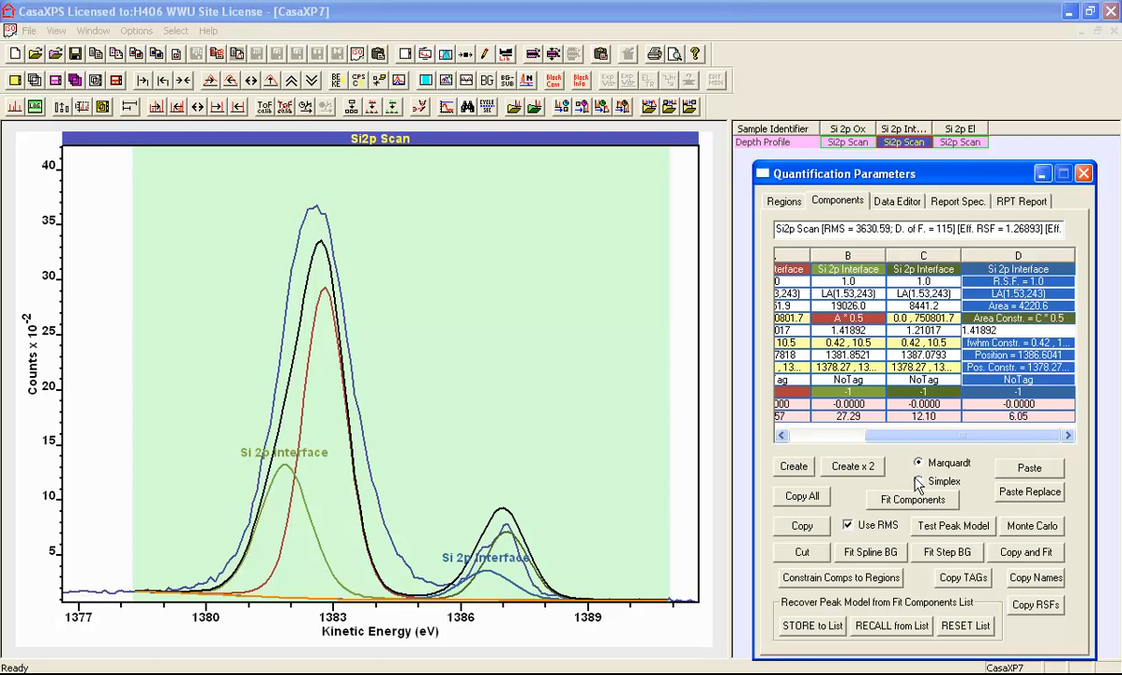
# - Turn off Use RMS and fit the area-constrained components to the Si 2p Interface spectrum
pyautogui.click(847, 525)
pyautogui.click(906, 502)
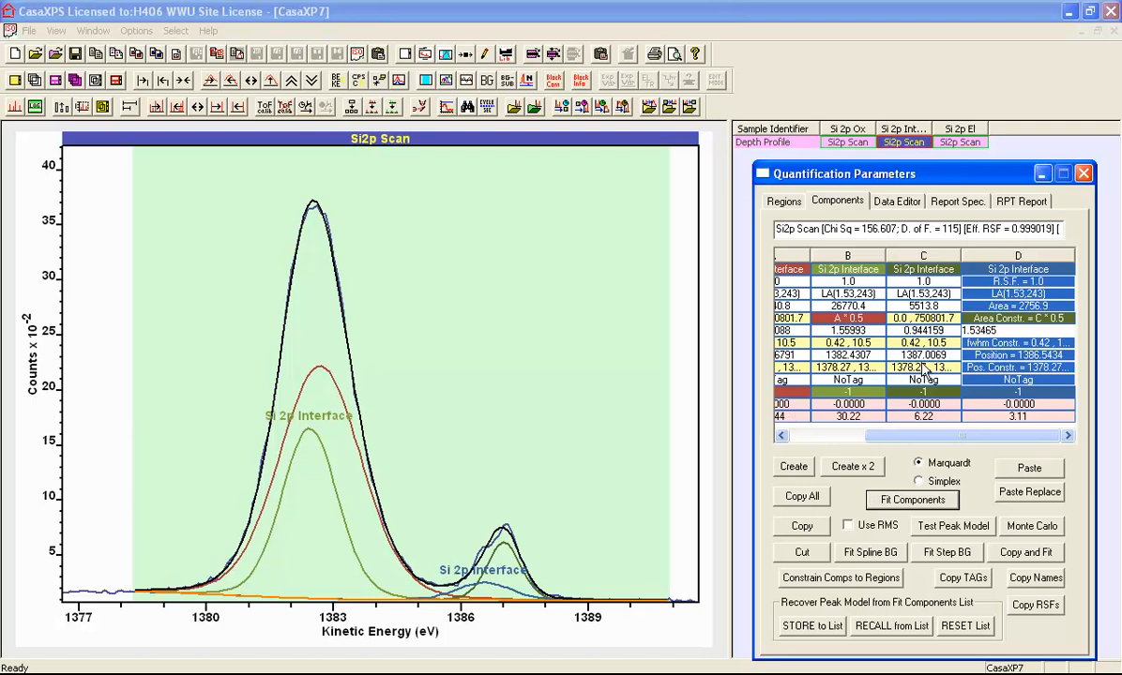
# - Constrain the FWHM of component B to A * 1 and the FWHM of component D to C * 1
pyautogui.moveTo(940, 437); pyautogui.dragTo(885, 437)
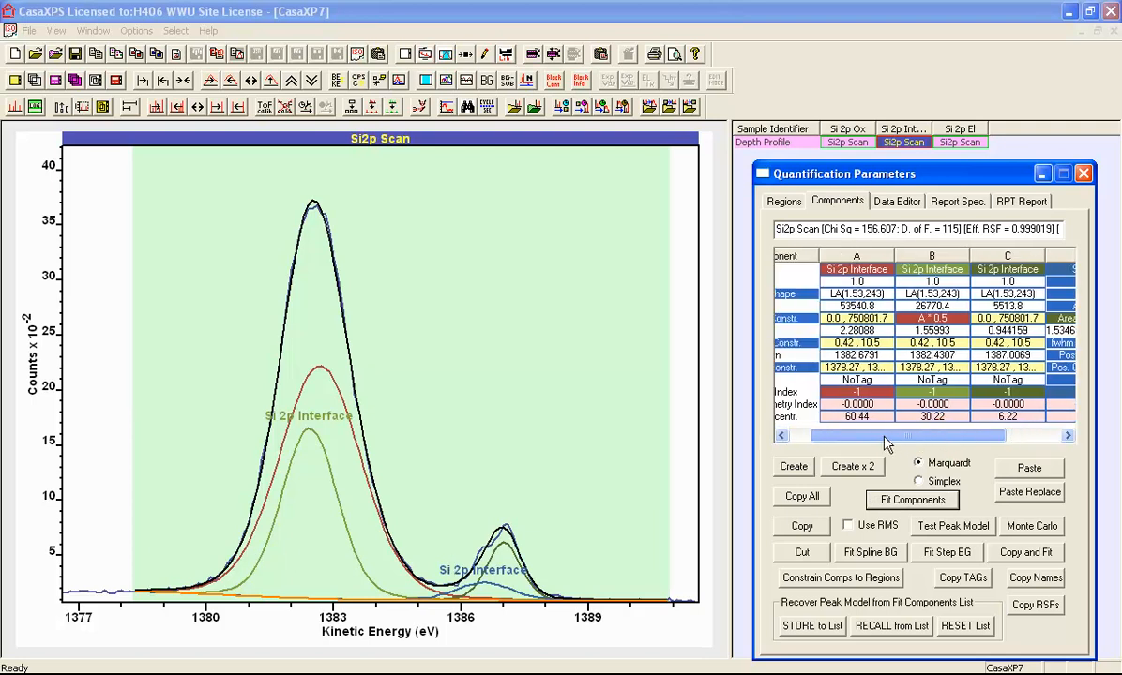
pyautogui.click(950, 343)
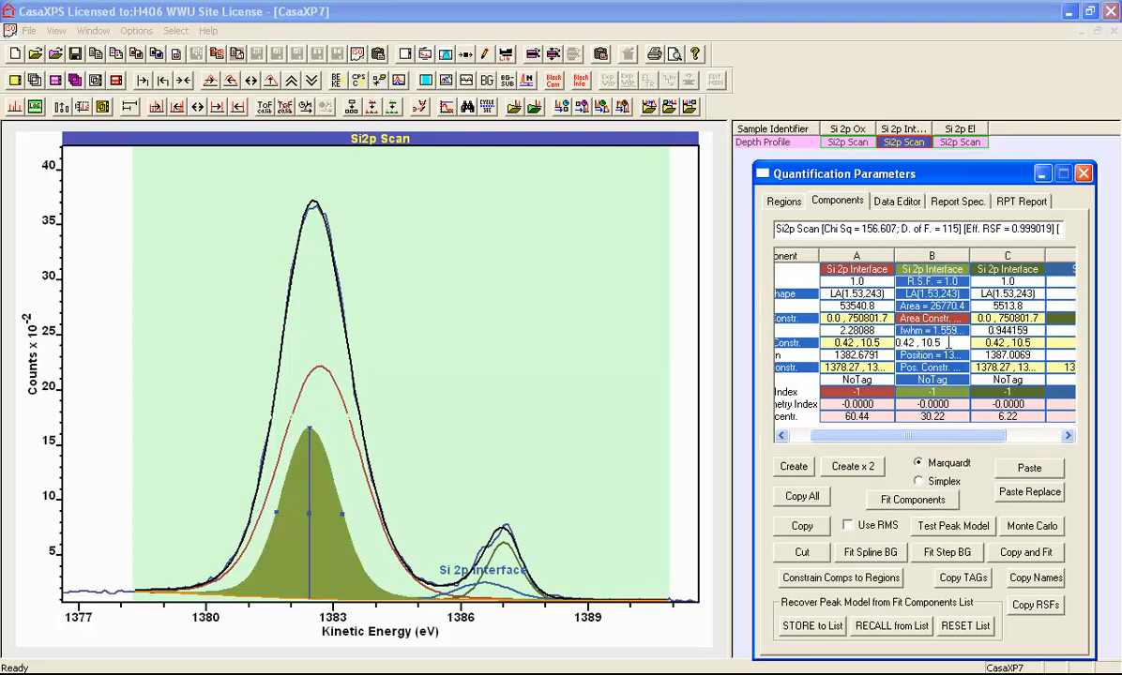
pyautogui.moveTo(951, 343); pyautogui.dragTo(886, 326)
pyautogui.write('a*1')
pyautogui.press('Return')
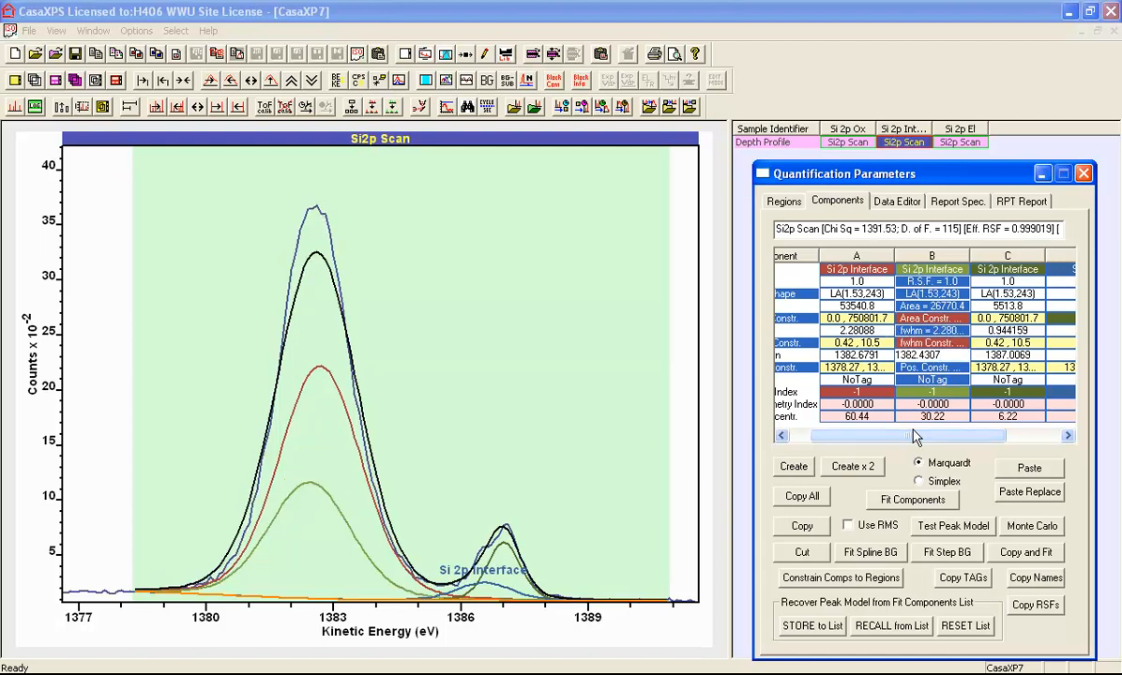
pyautogui.moveTo(911, 436); pyautogui.dragTo(973, 452)
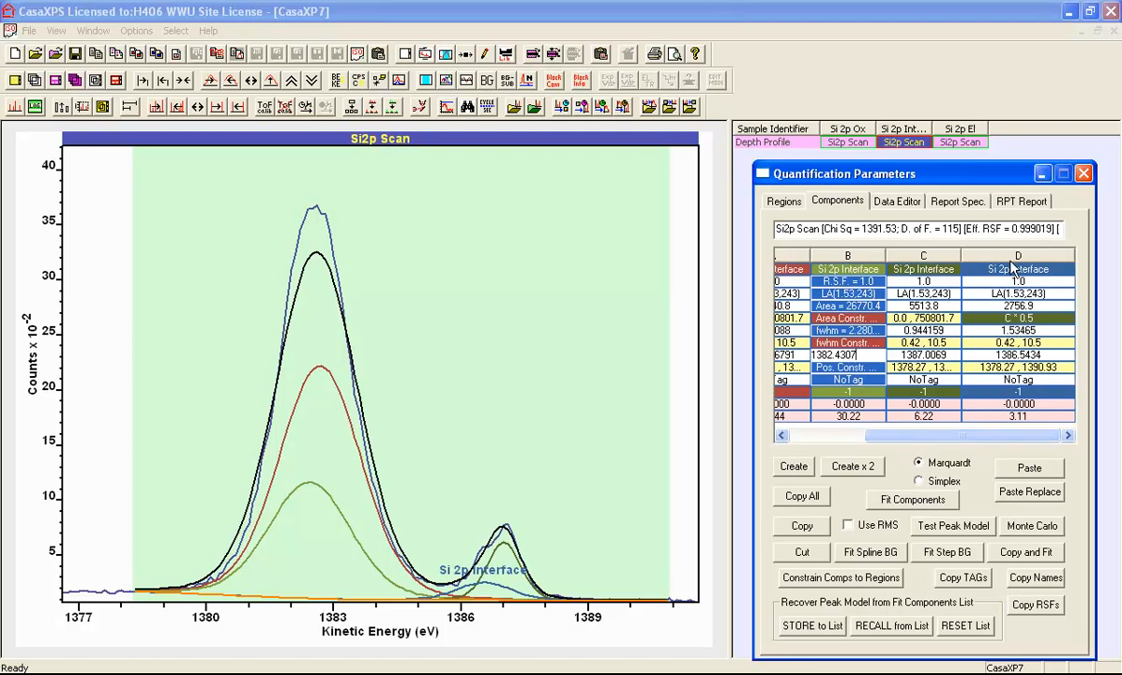
pyautogui.click(1025, 343)
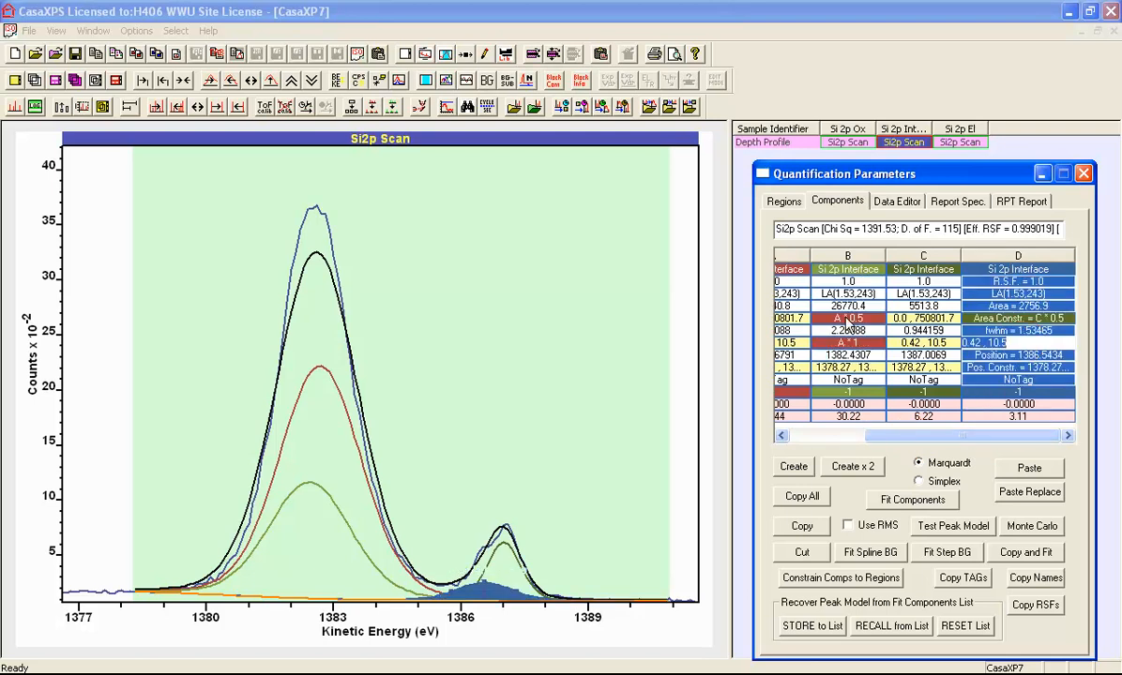
pyautogui.write('c*1')
pyautogui.press('Return')
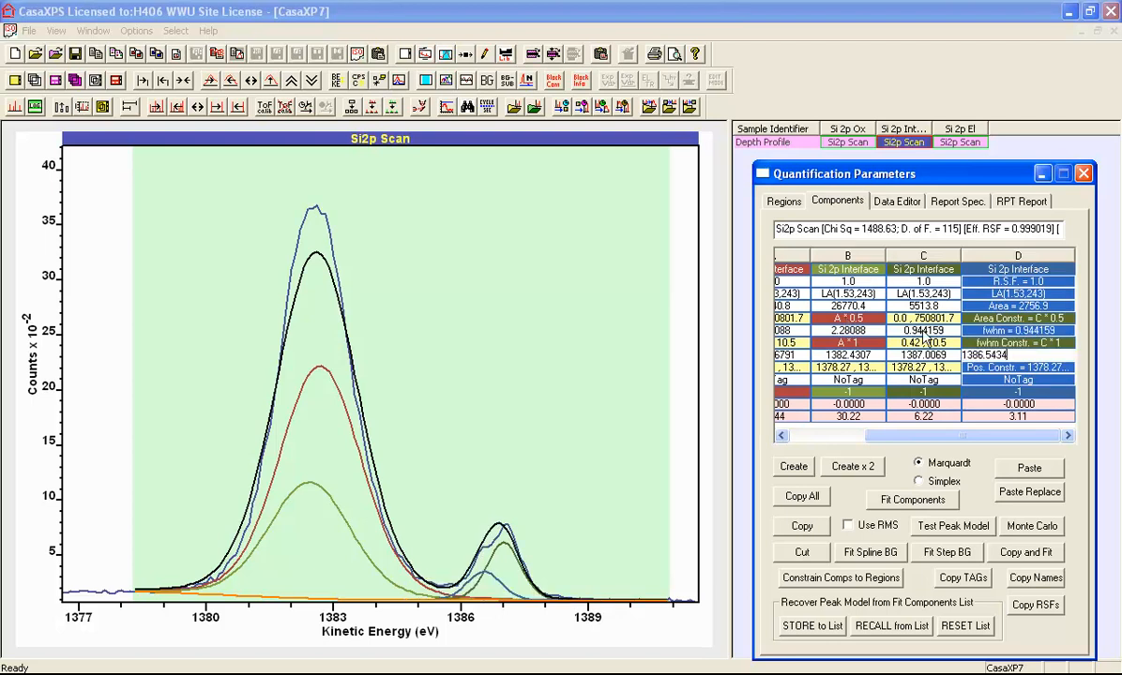
# - Fit the width-constrained components, and pull components A and B apart to opposite sides of the large peak
pyautogui.click(908, 501)
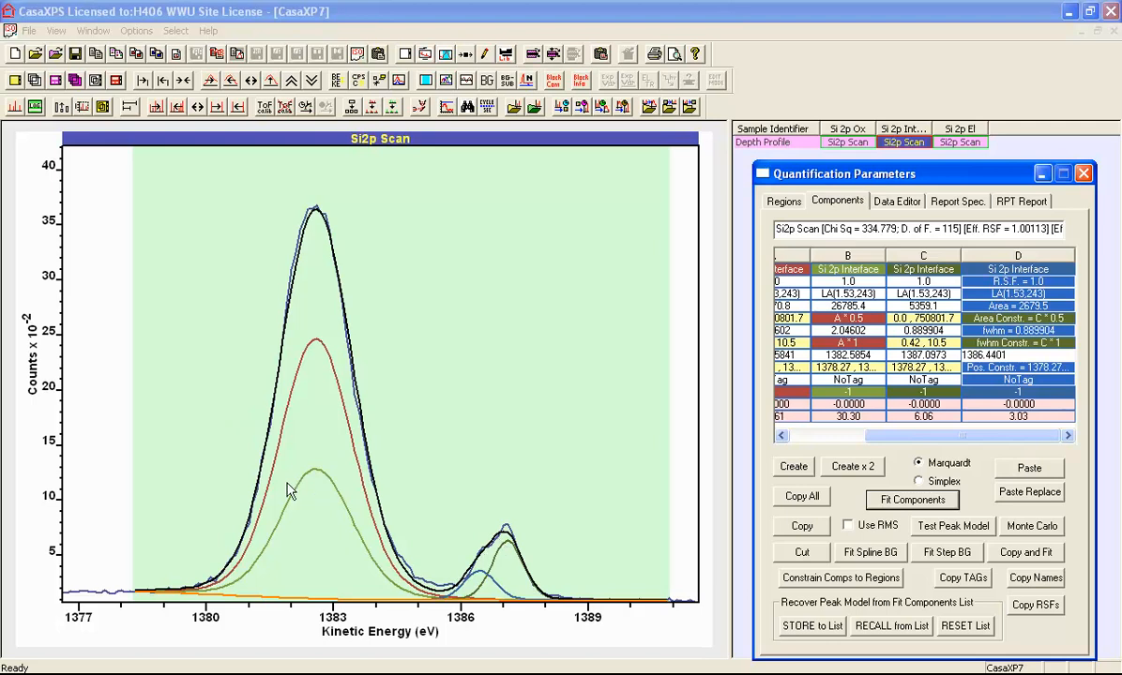
pyautogui.moveTo(312, 471); pyautogui.dragTo(299, 469)
pyautogui.moveTo(316, 340); pyautogui.dragTo(326, 338)
# - Change the line shape of all components to LA(1.2,243) and refit the Si 2p Interface model
pyautogui.click(877, 295)
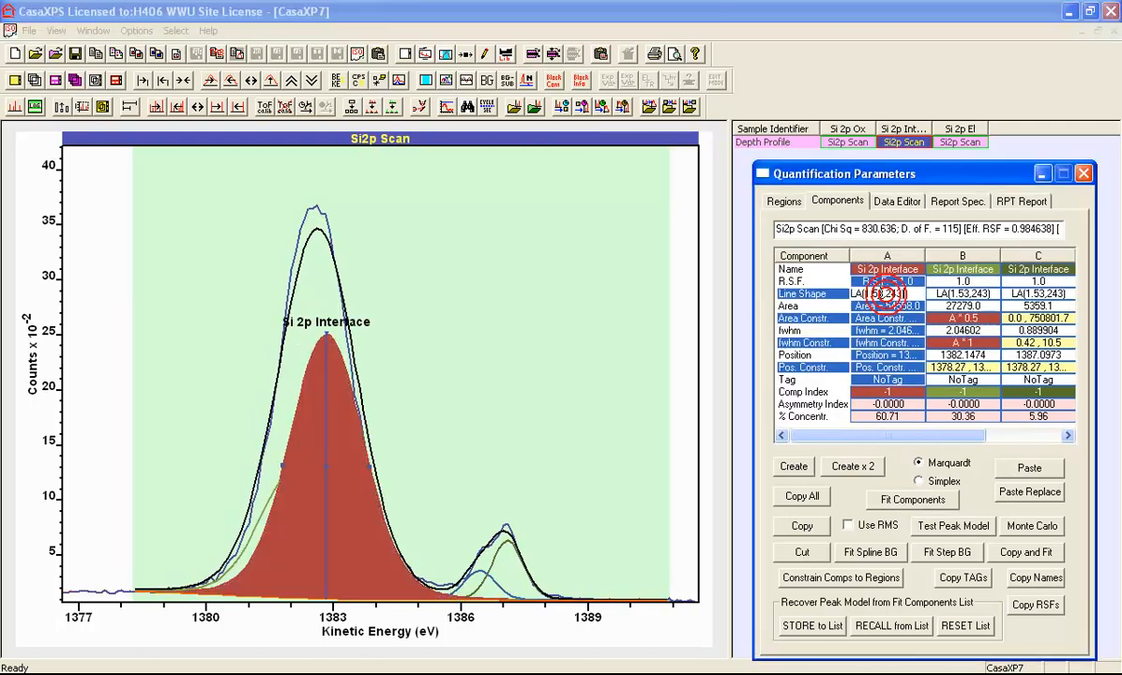
pyautogui.click(878, 293)
pyautogui.press('Delete')
pyautogui.press('BackSpace')
pyautogui.write('25')
pyautogui.press('Return')
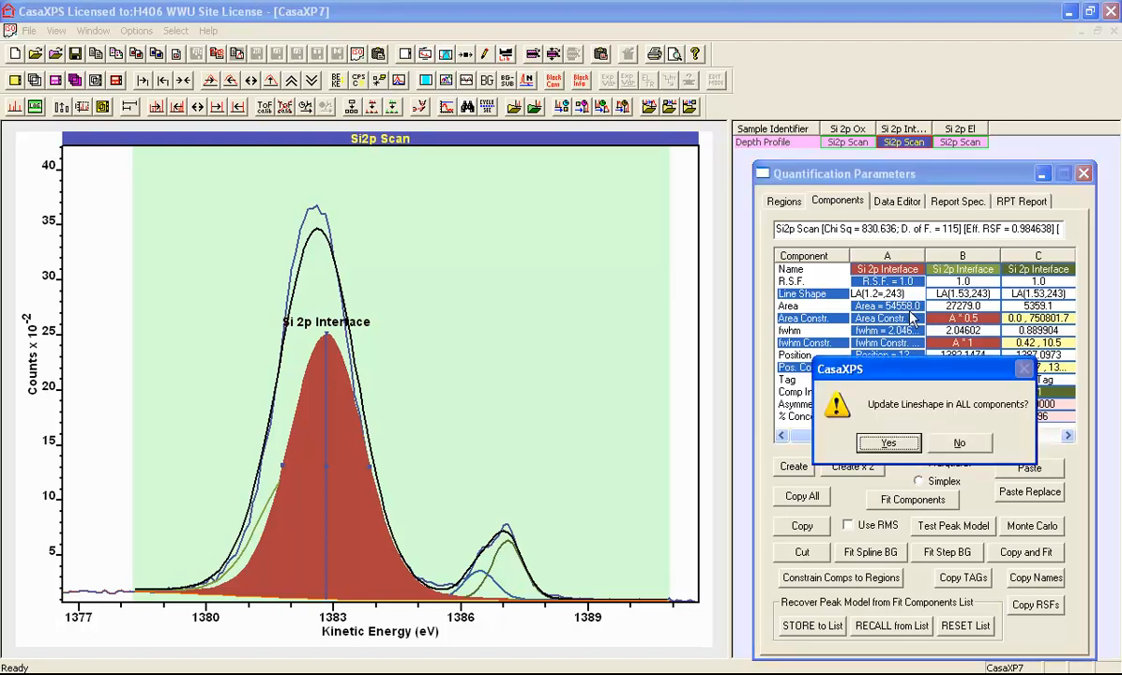
pyautogui.press('Return')
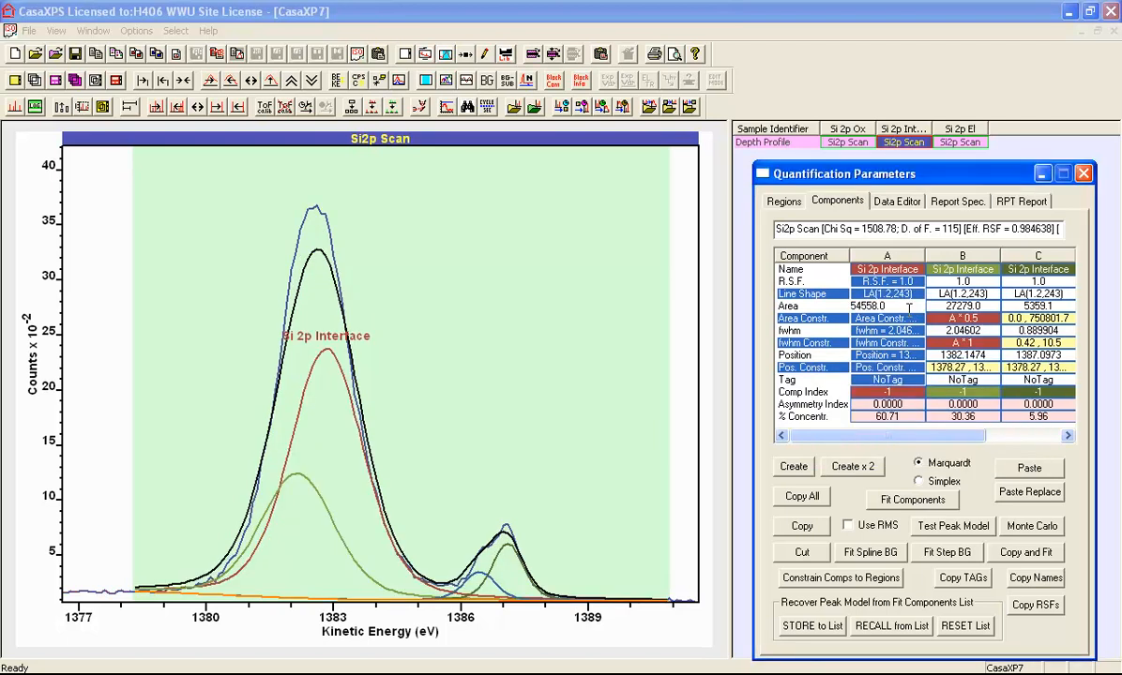
pyautogui.click(872, 500)
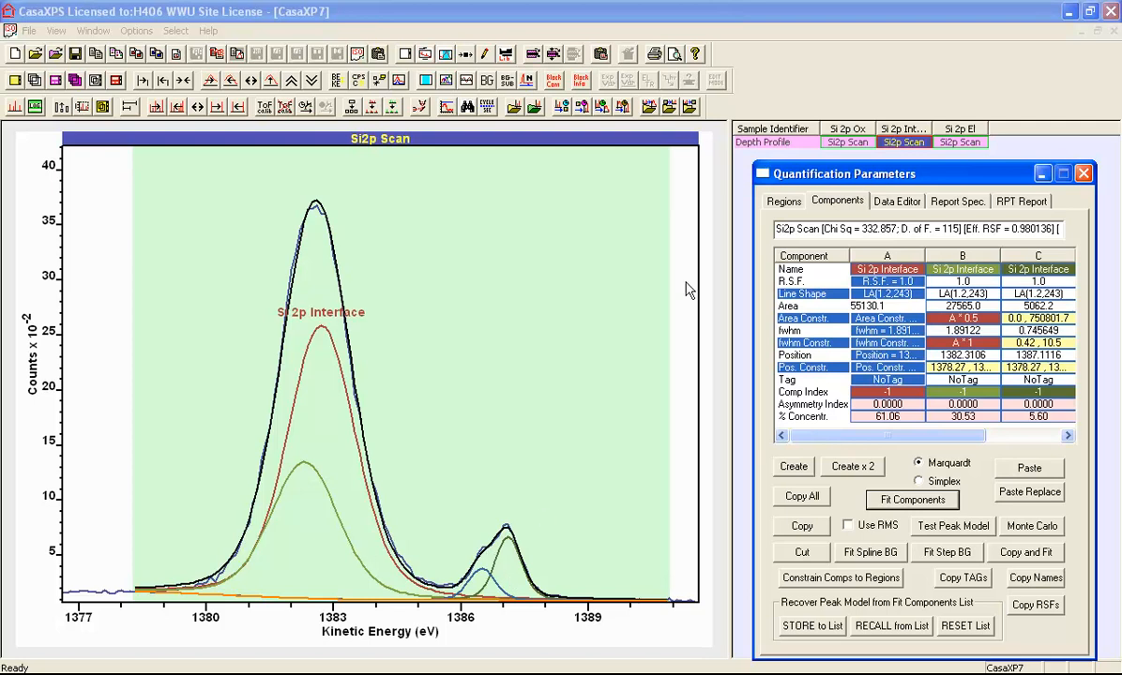
# - Change the background type of the Si 2p region to Min Limits
pyautogui.click(784, 200)
pyautogui.click(887, 318)
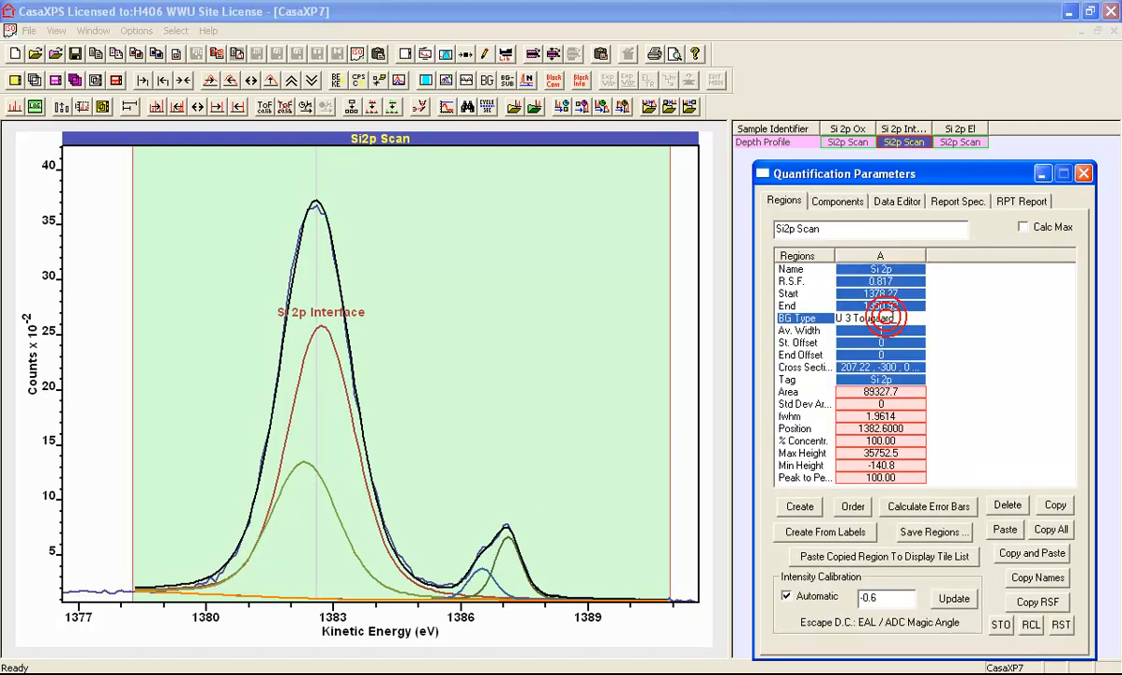
pyautogui.write('m')
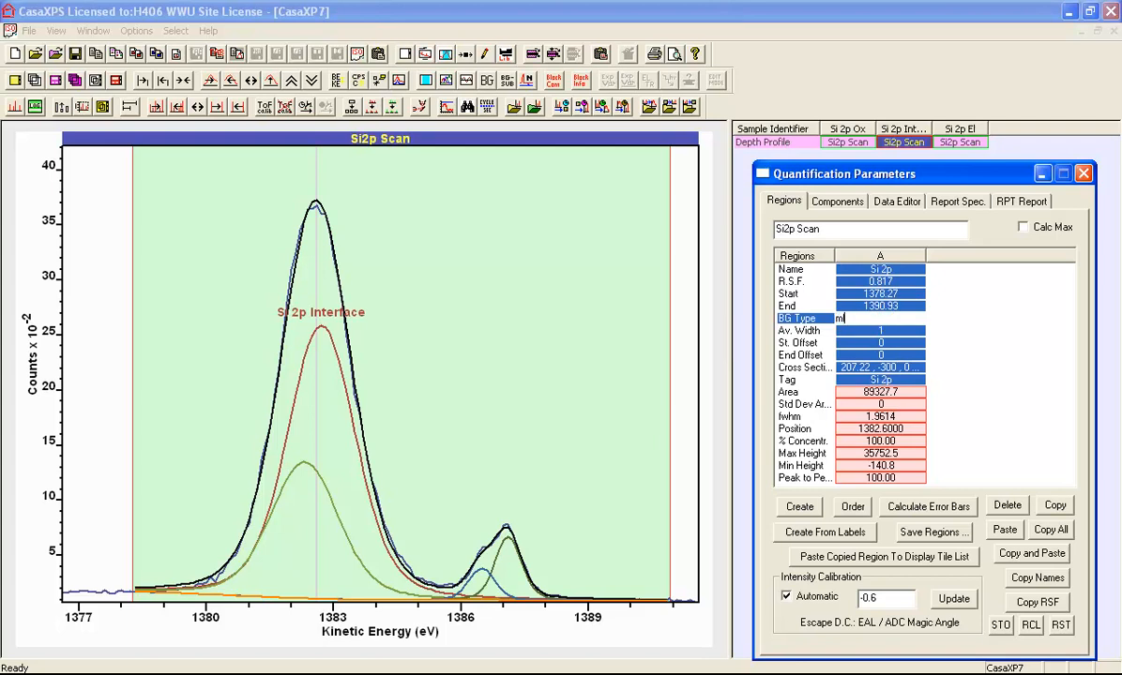
pyautogui.write('l')
pyautogui.press('Return')
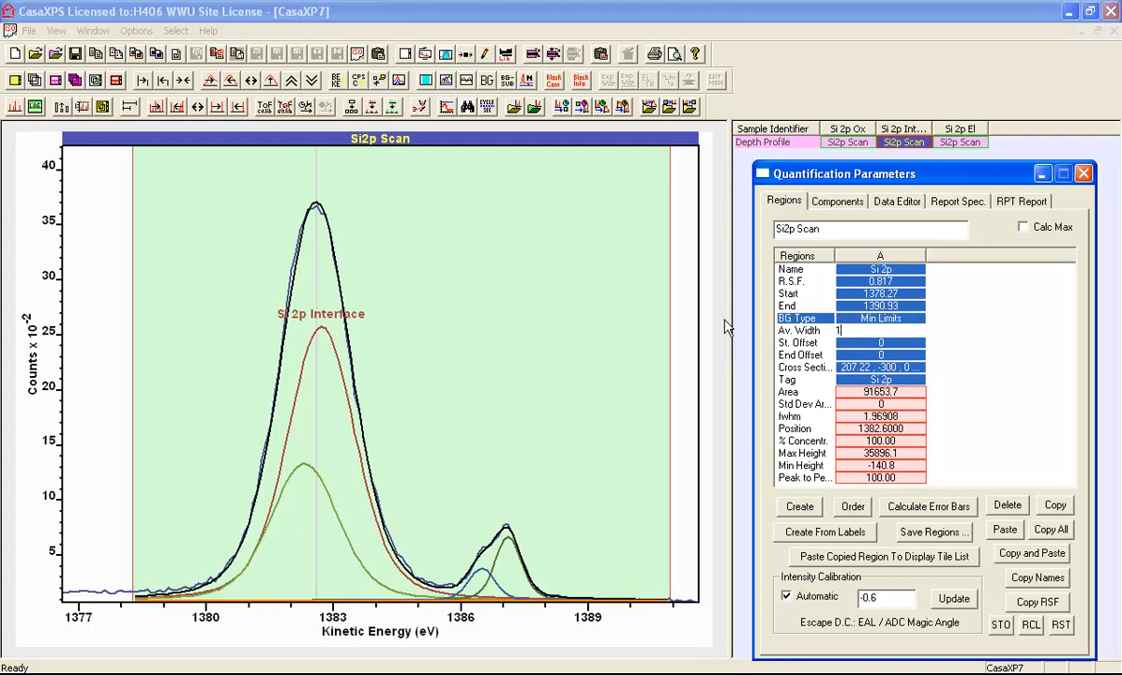
# - Extend the Si 2p region's end to 1391 eV and set its average width to 3
pyautogui.click(55, 521)
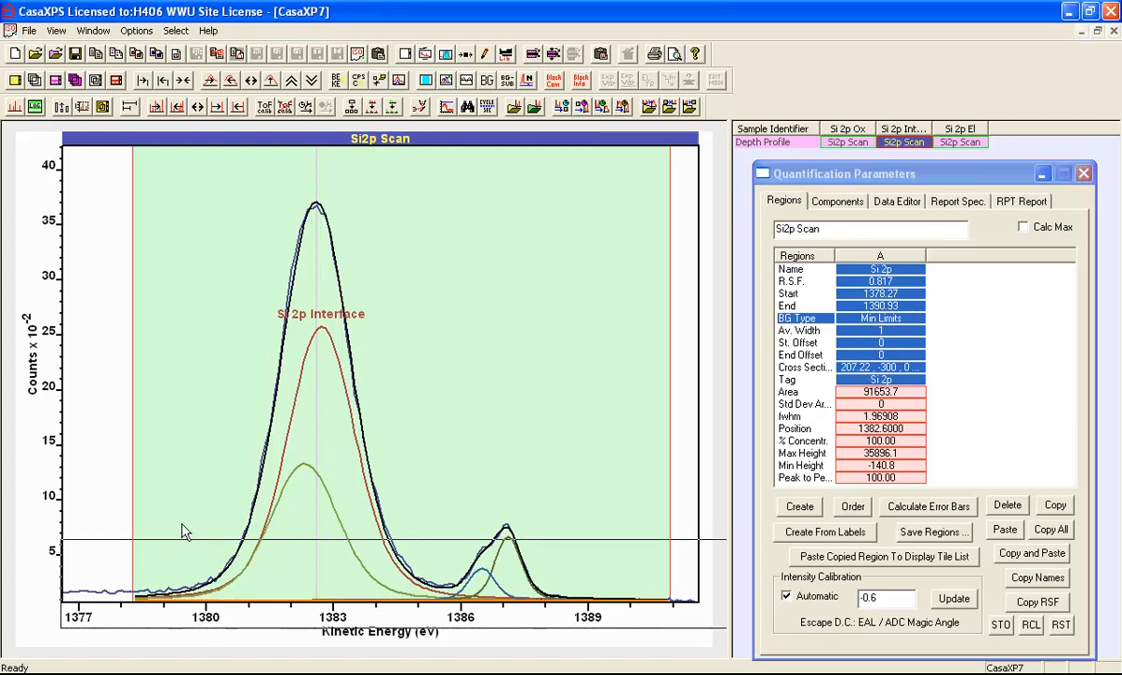
pyautogui.click(79, 549)
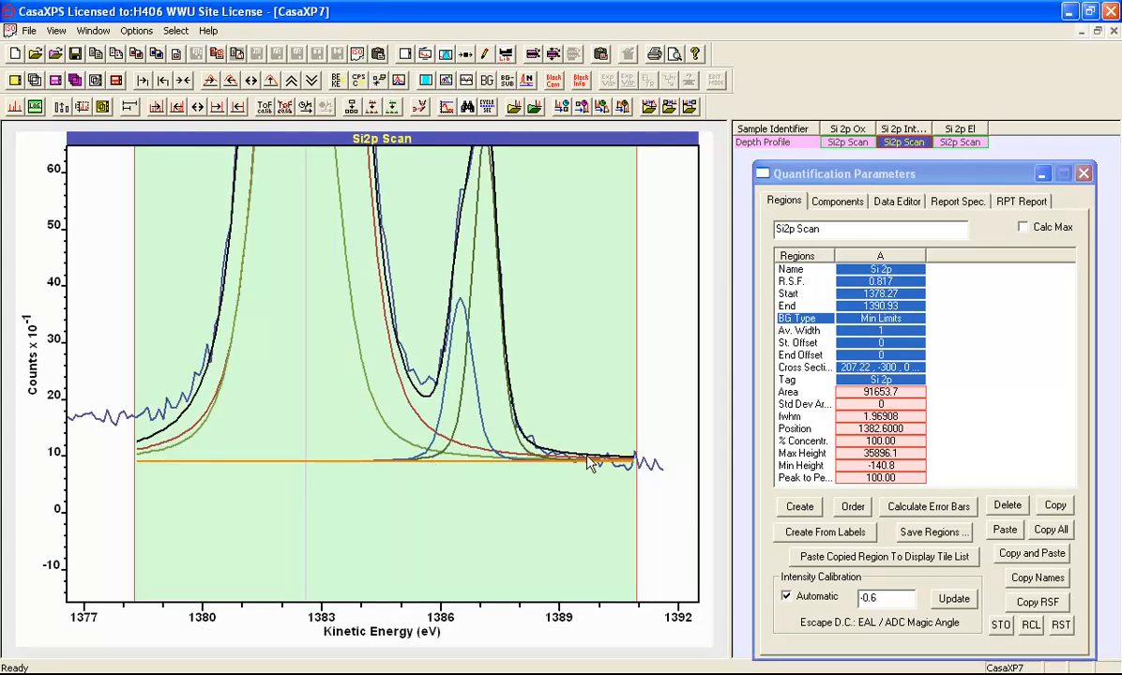
pyautogui.click(642, 478)
pyautogui.click(851, 331)
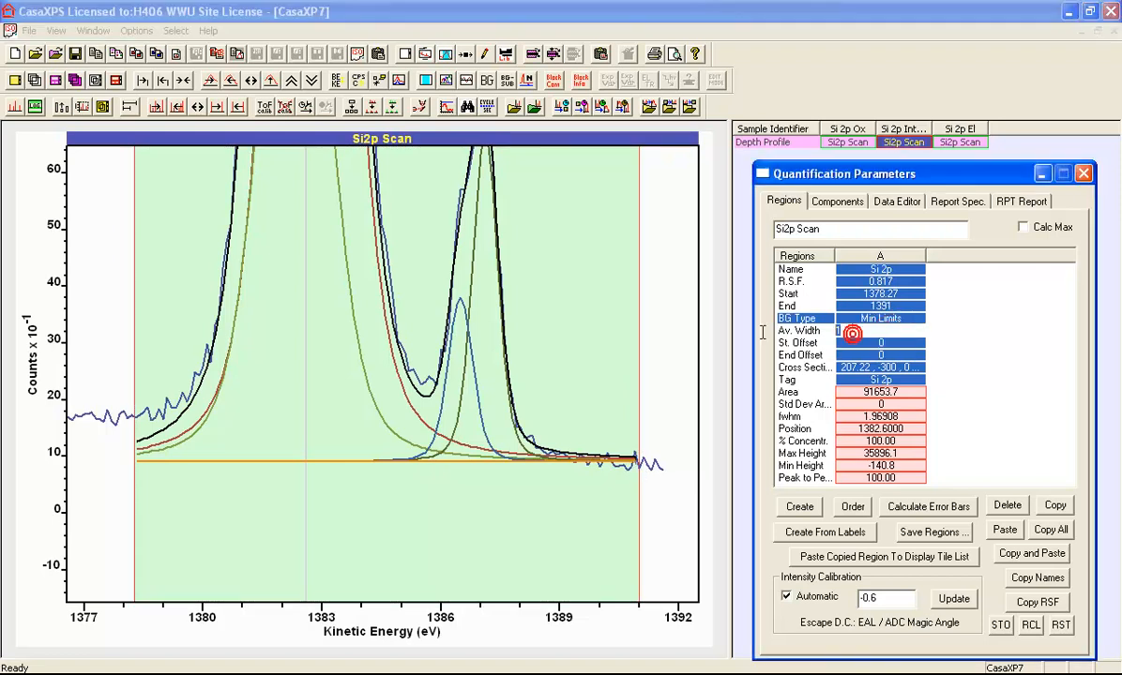
pyautogui.write('3')
pyautogui.press('Return')
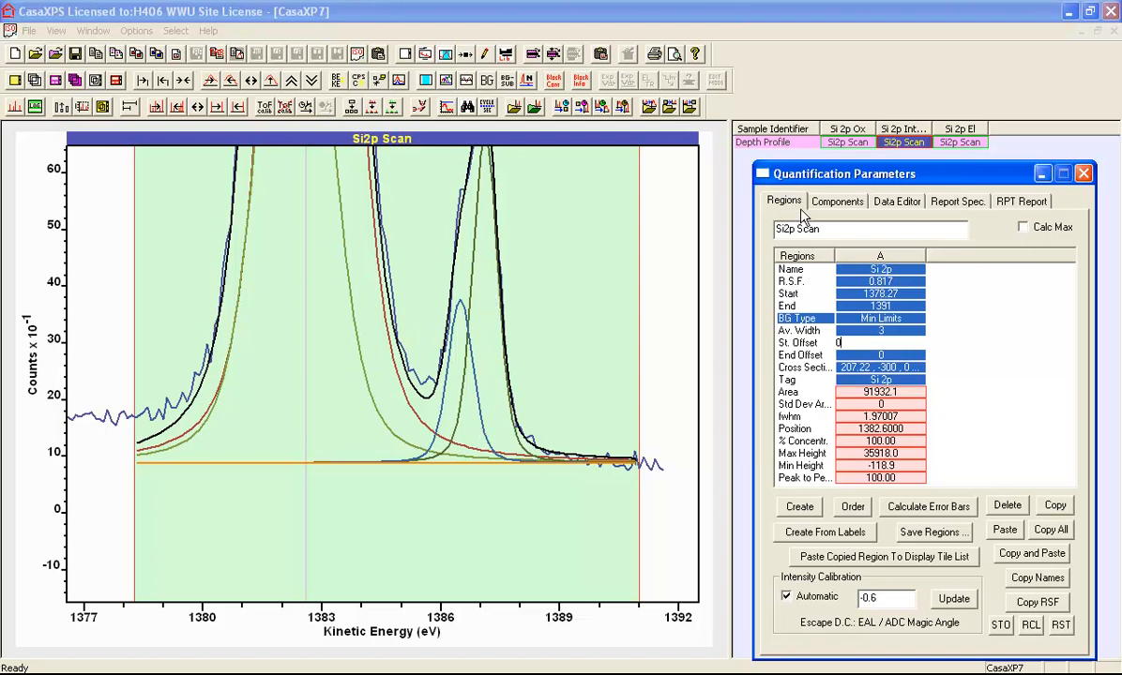
# - Create a fifth component, E, and give it the step-background line shape SB(0)LA(1.53,243)
pyautogui.click(834, 201)
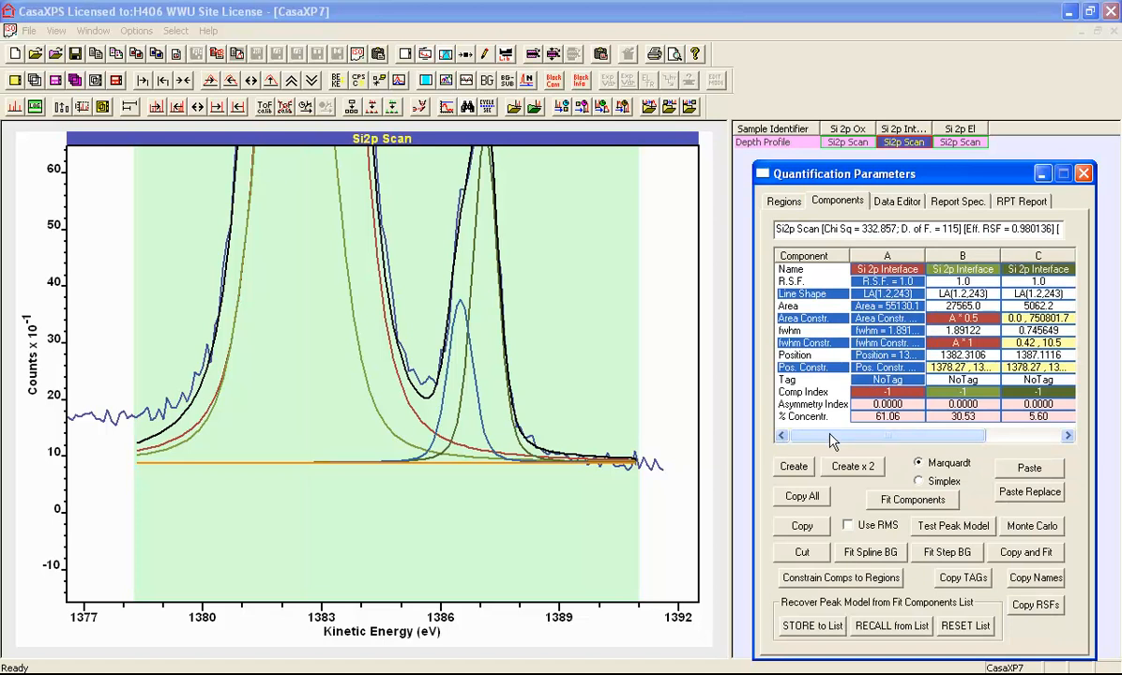
pyautogui.moveTo(828, 435); pyautogui.dragTo(912, 441)
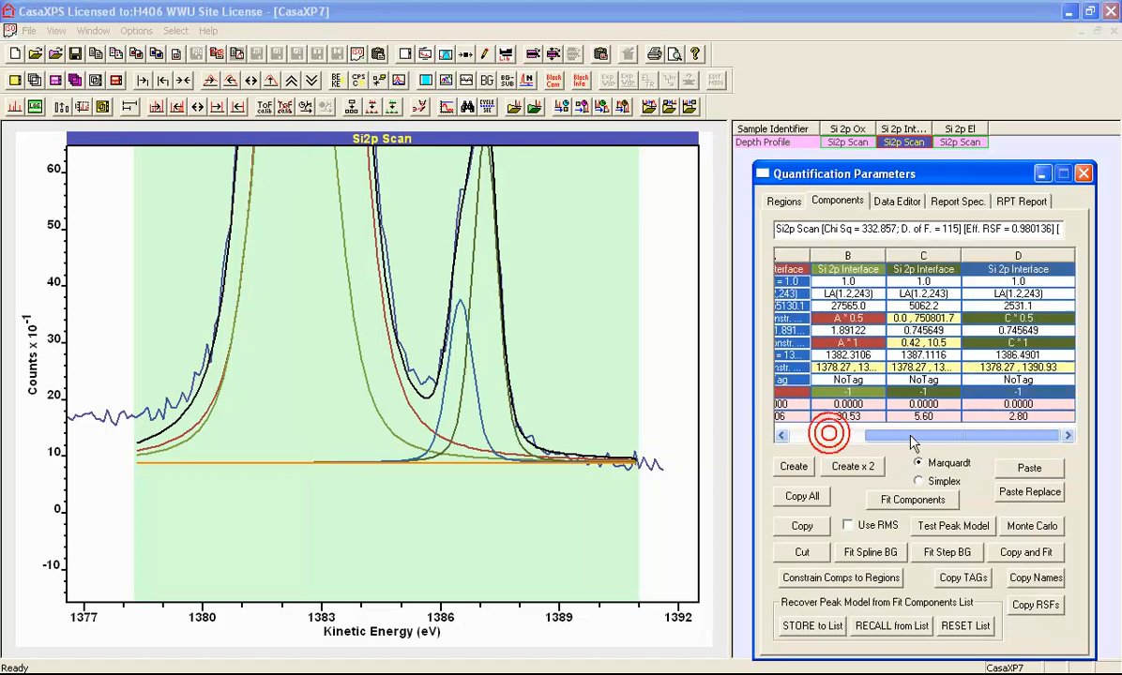
pyautogui.click(795, 468)
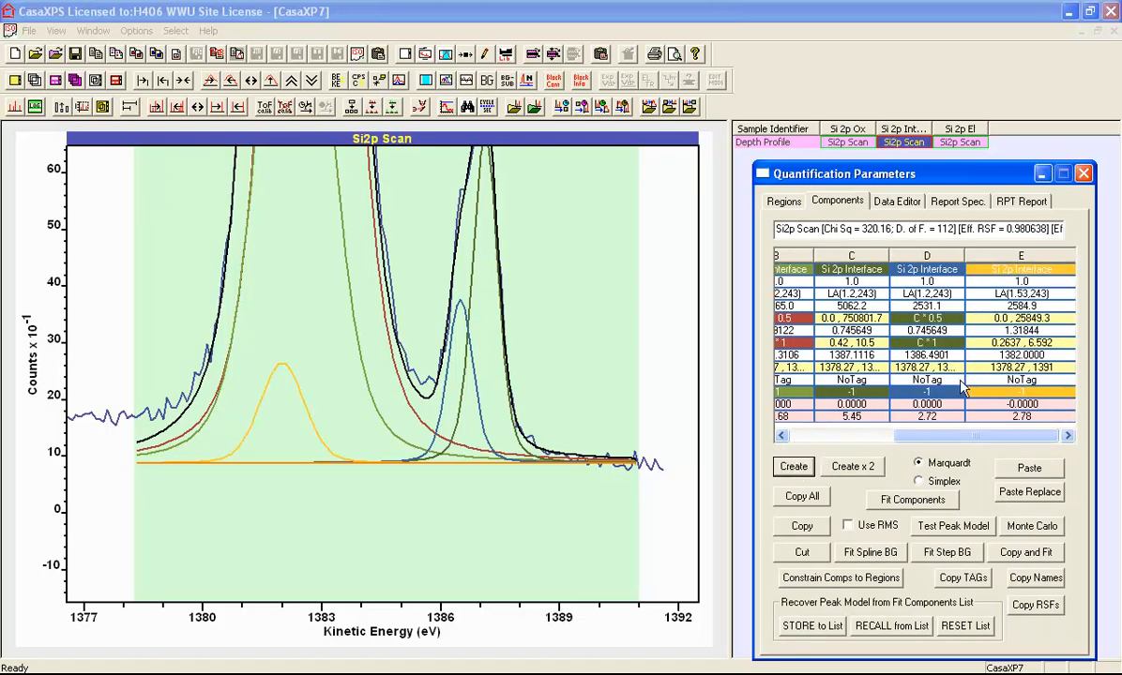
pyautogui.click(1021, 298)
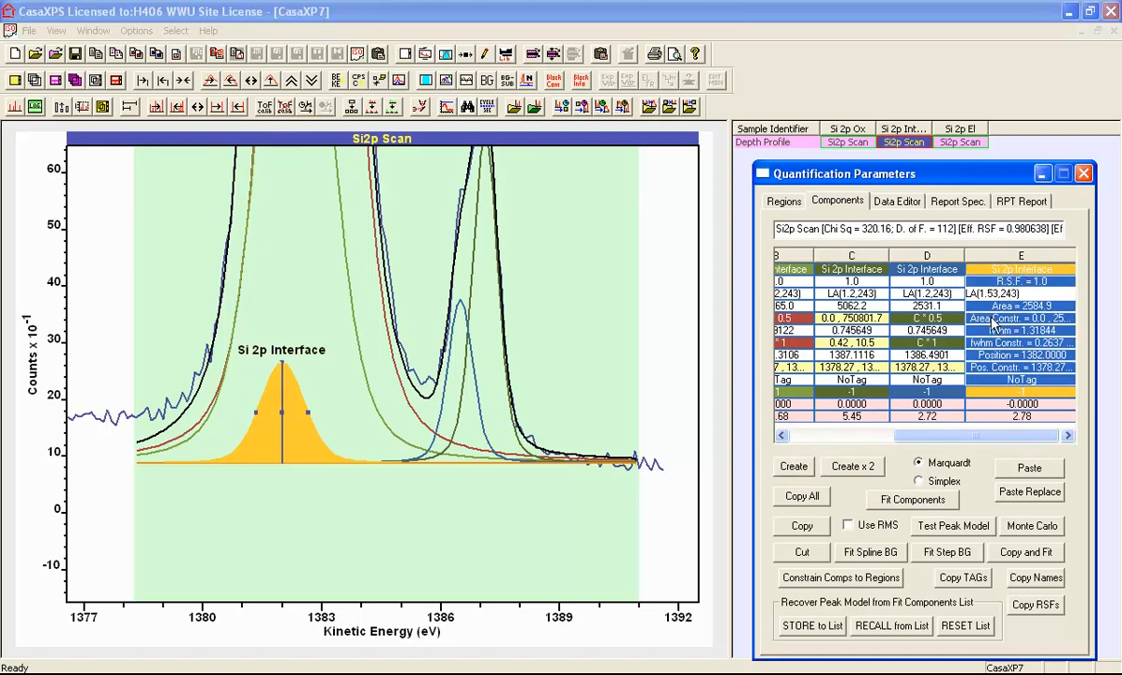
pyautogui.write('sb(0')
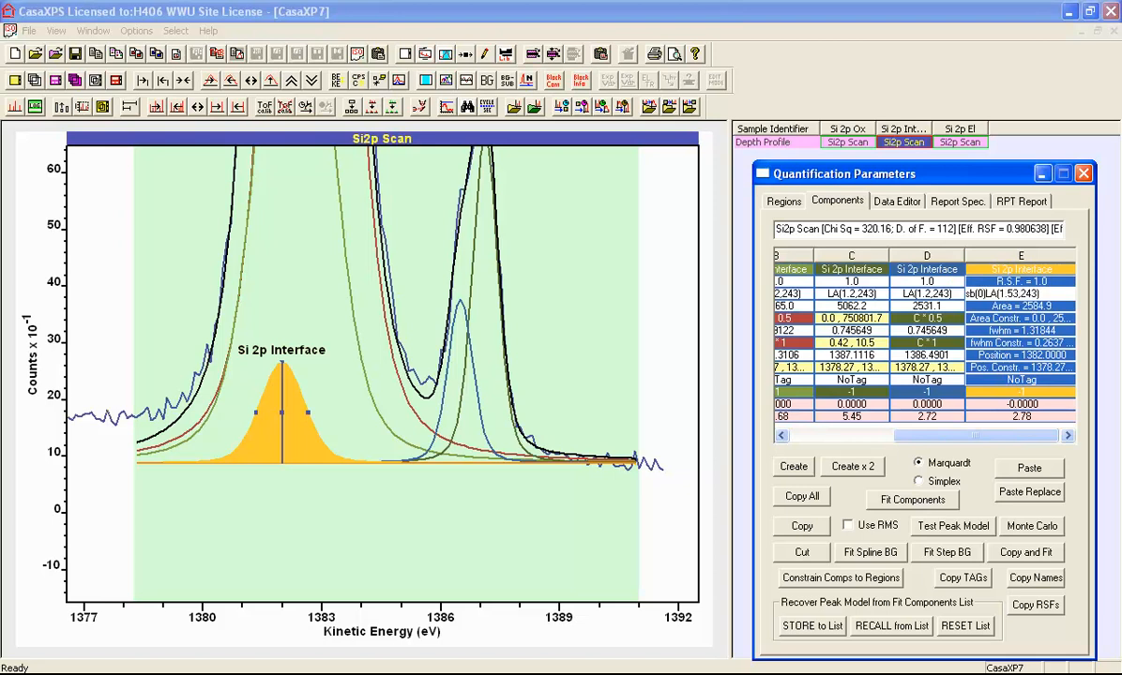
pyautogui.press('Return')
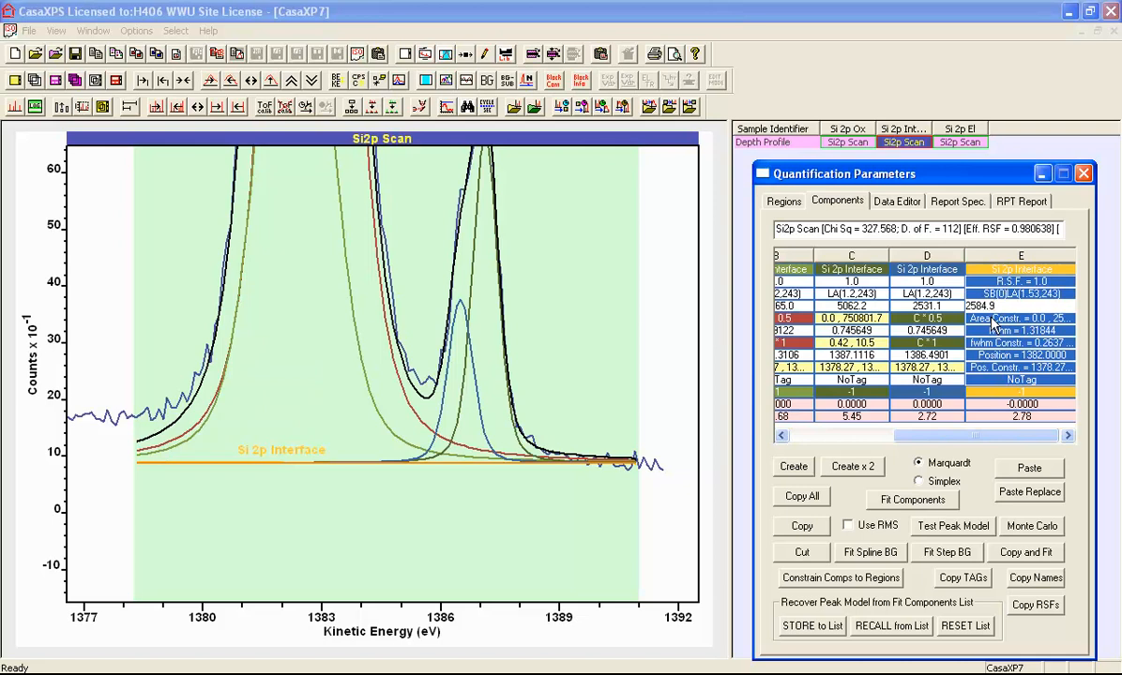
# - Apply component D's LA(1.2,243) line shape to all components, including the step-background component
pyautogui.click(926, 294)
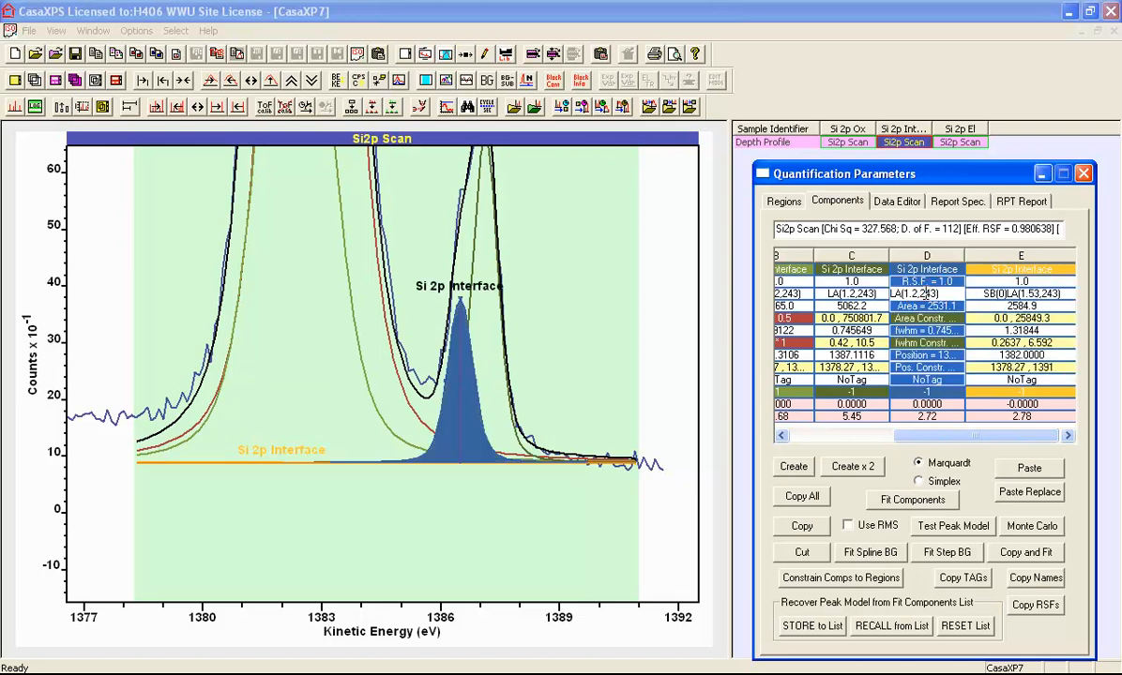
pyautogui.press('Return')
pyautogui.press('Return')
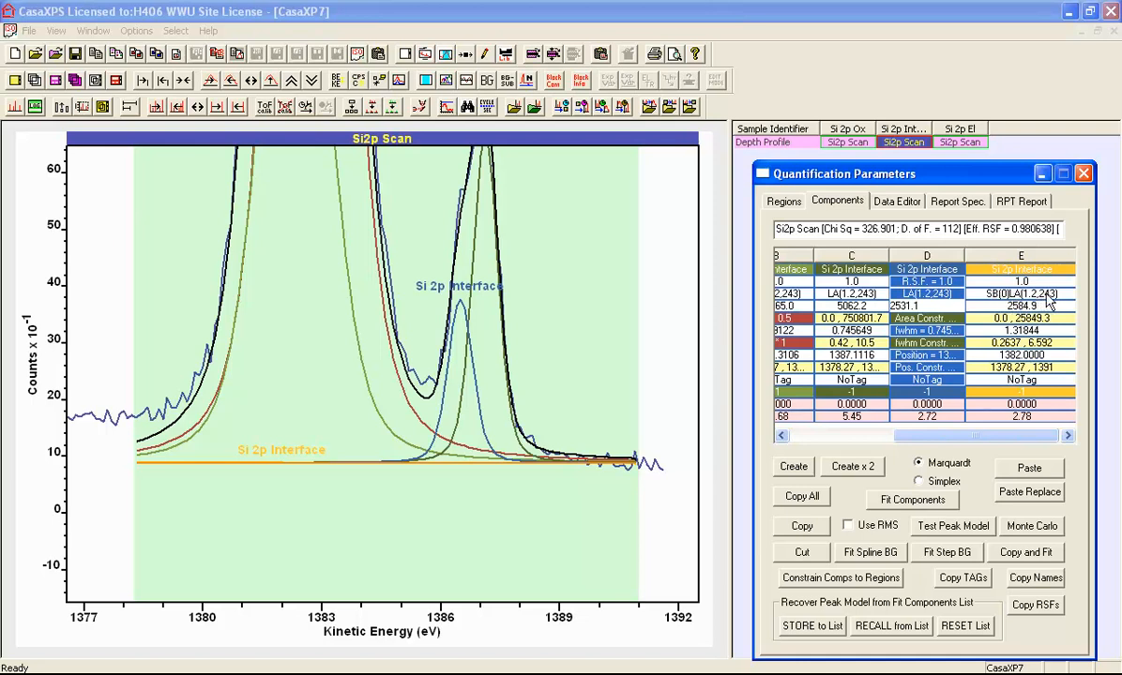
# - Raise the upper limit of component E's area constraint to about 2580049 and fit the five components
pyautogui.click(1016, 317)
pyautogui.click(1002, 321)
pyautogui.write('00')
pyautogui.click(1006, 330)
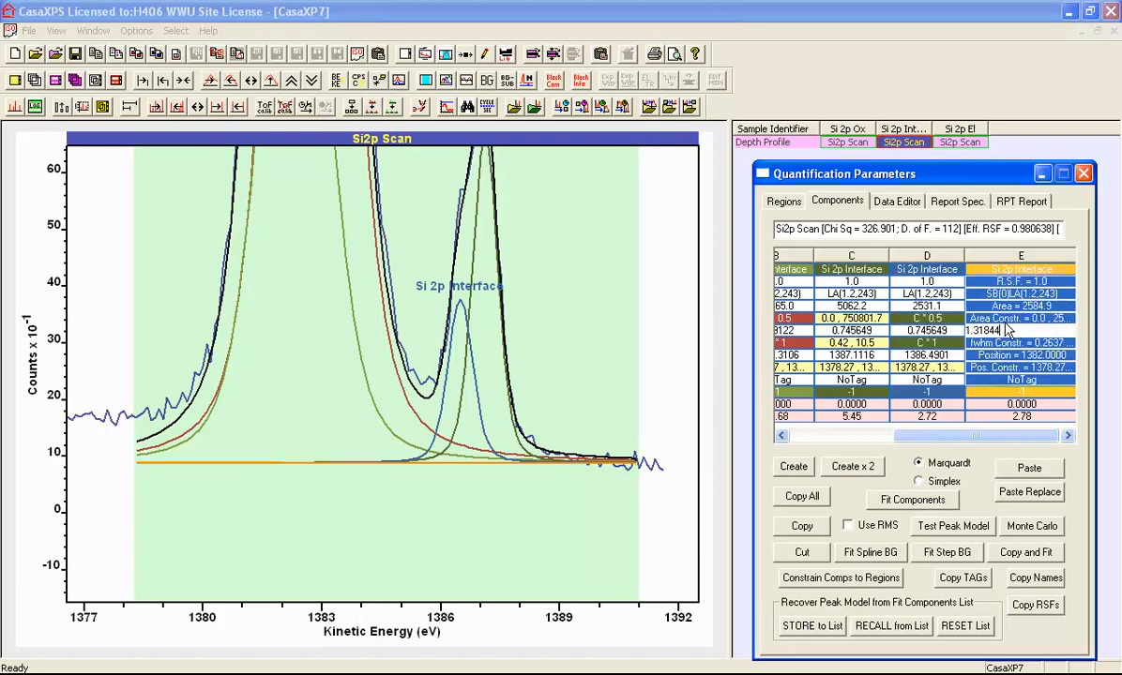
pyautogui.click(914, 500)
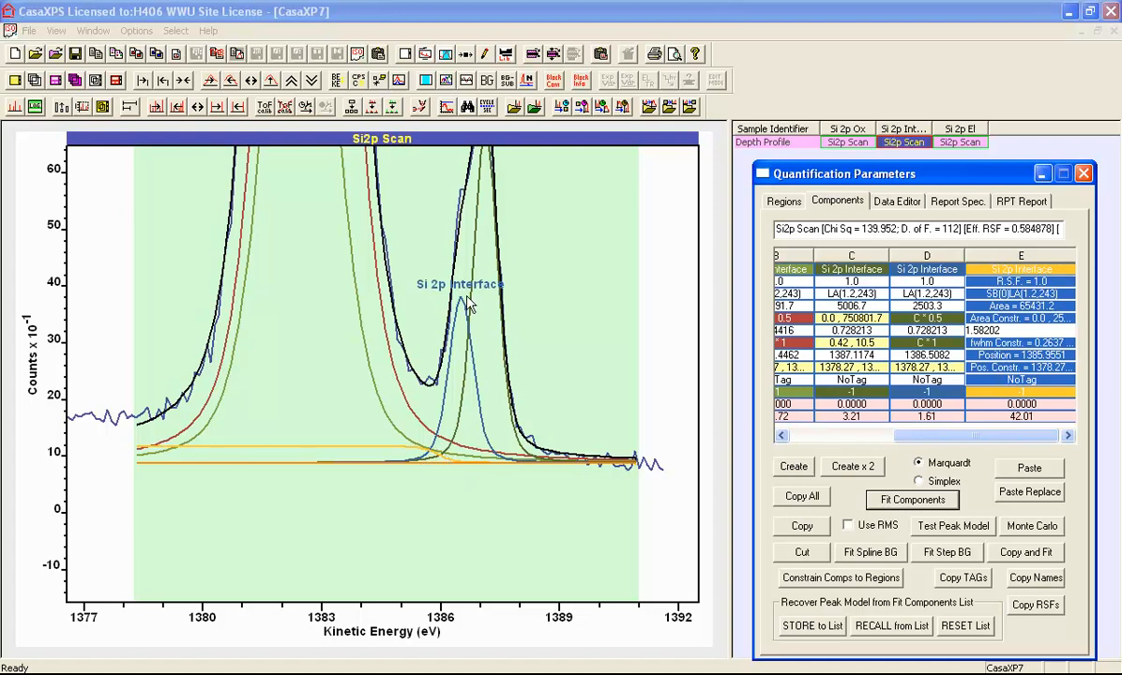
# - Constrain the position of component B to component A at its present offset, and reopen the constraint to check it
pyautogui.click(454, 359)
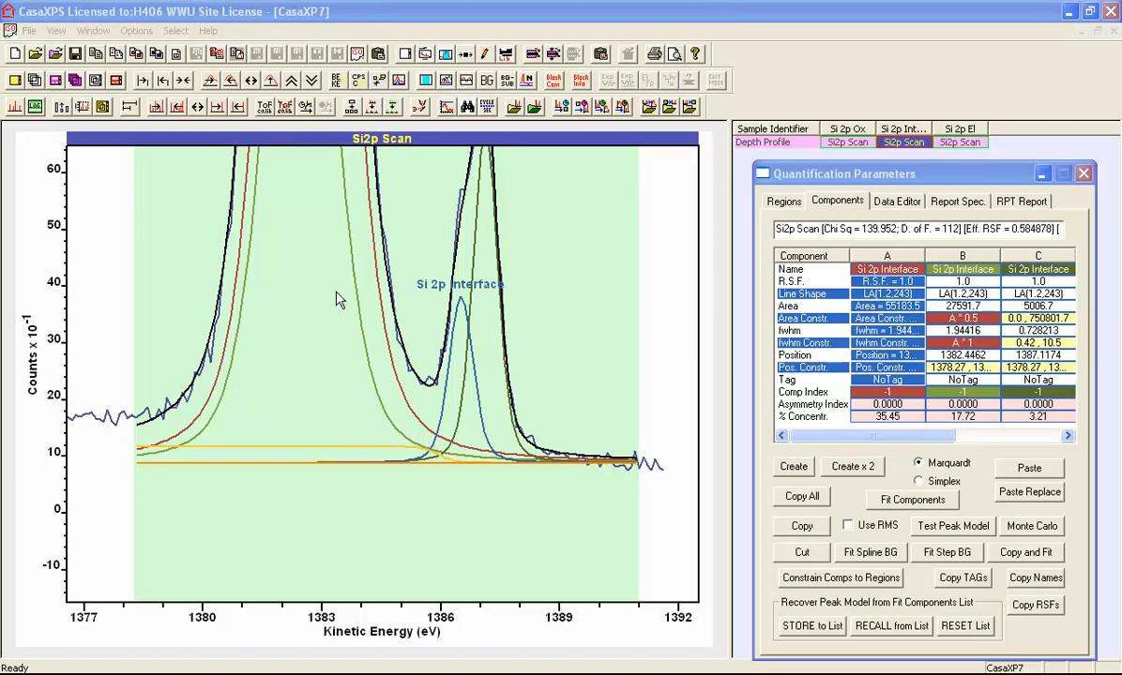
pyautogui.click(957, 373)
pyautogui.doubleClick(958, 370)
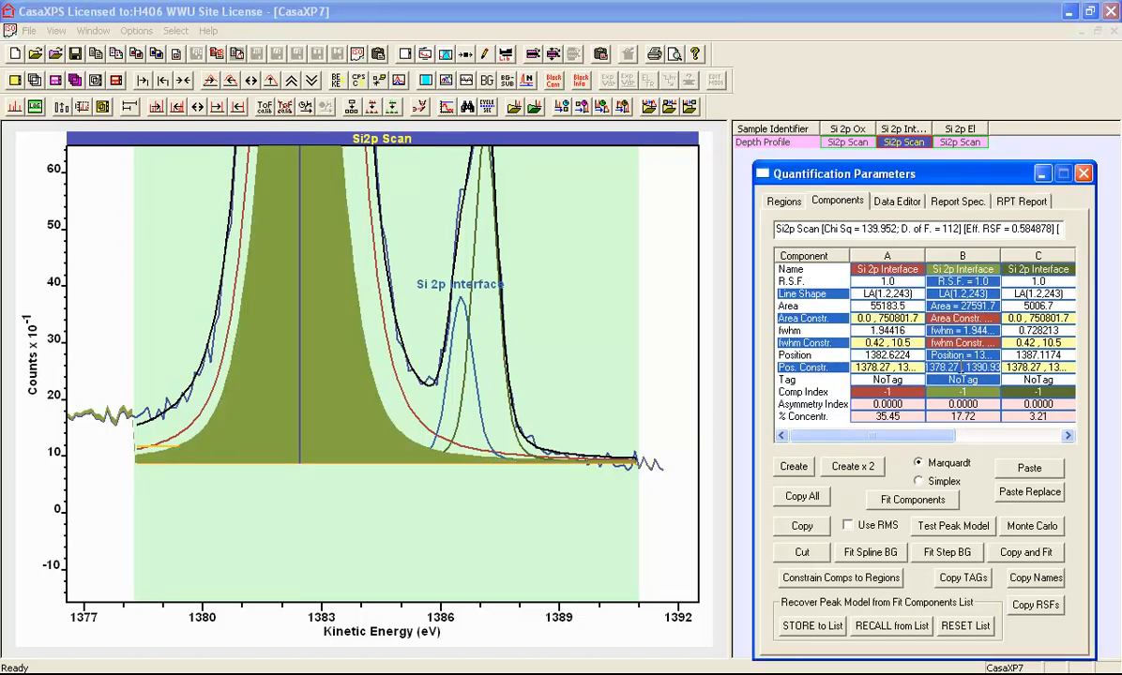
pyautogui.write('a')
pyautogui.press('Return')
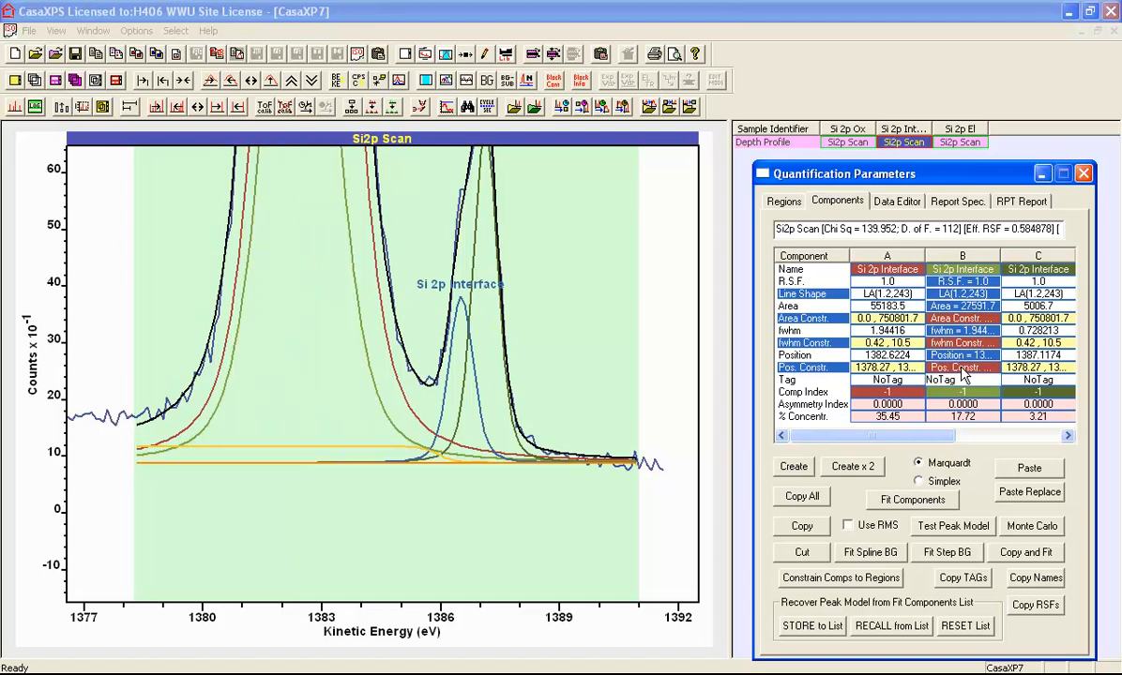
pyautogui.click(963, 371)
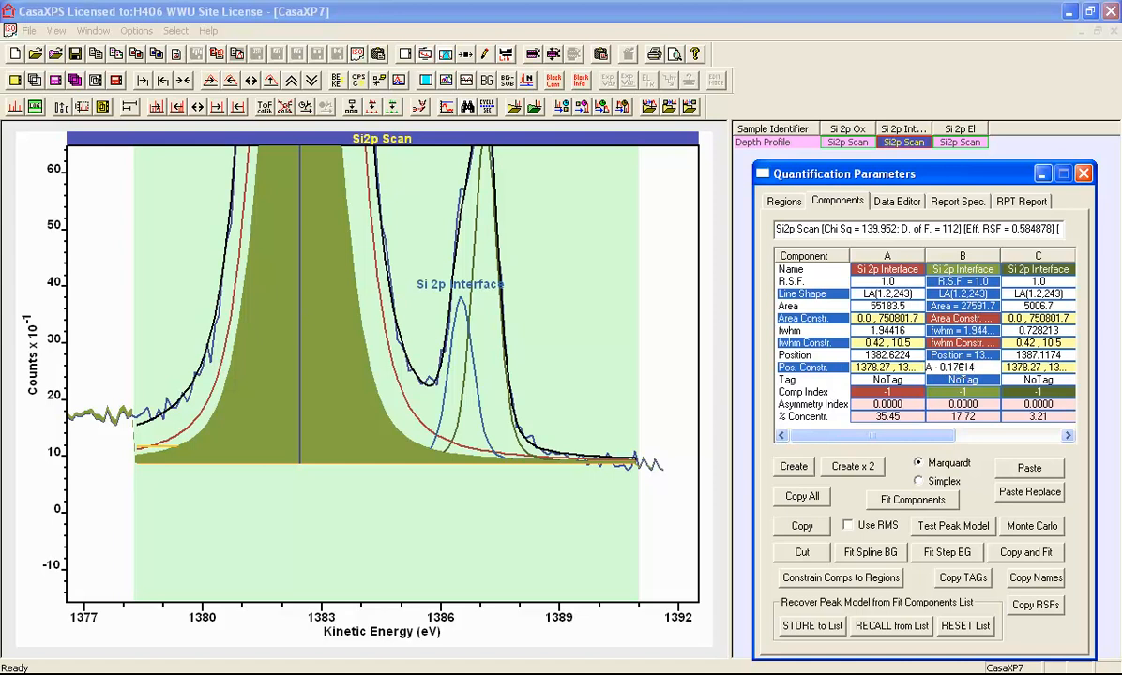
# - Constrain the position of component D to component C at its present offset
pyautogui.moveTo(904, 436); pyautogui.dragTo(994, 438)
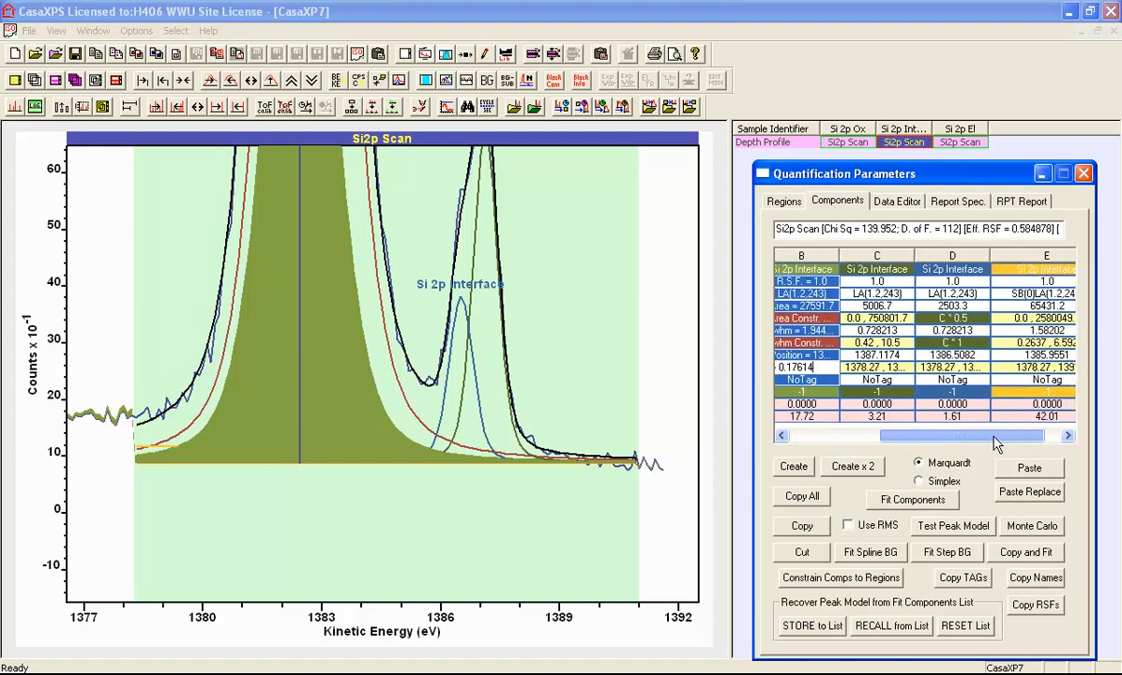
pyautogui.click(964, 373)
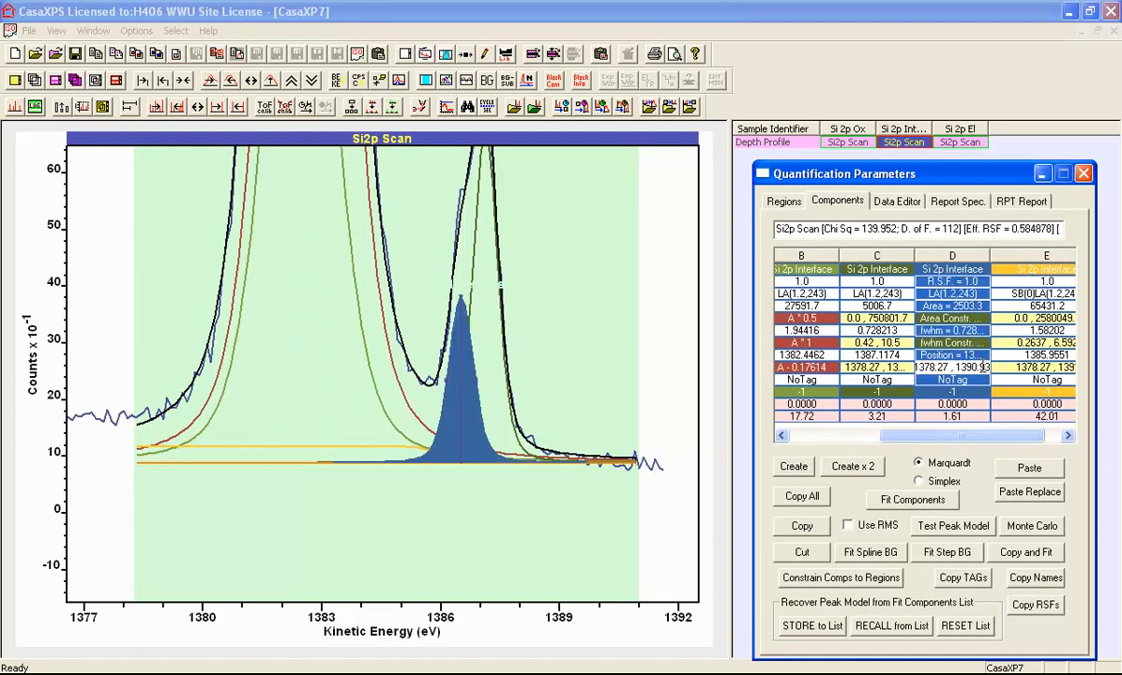
pyautogui.click(982, 368)
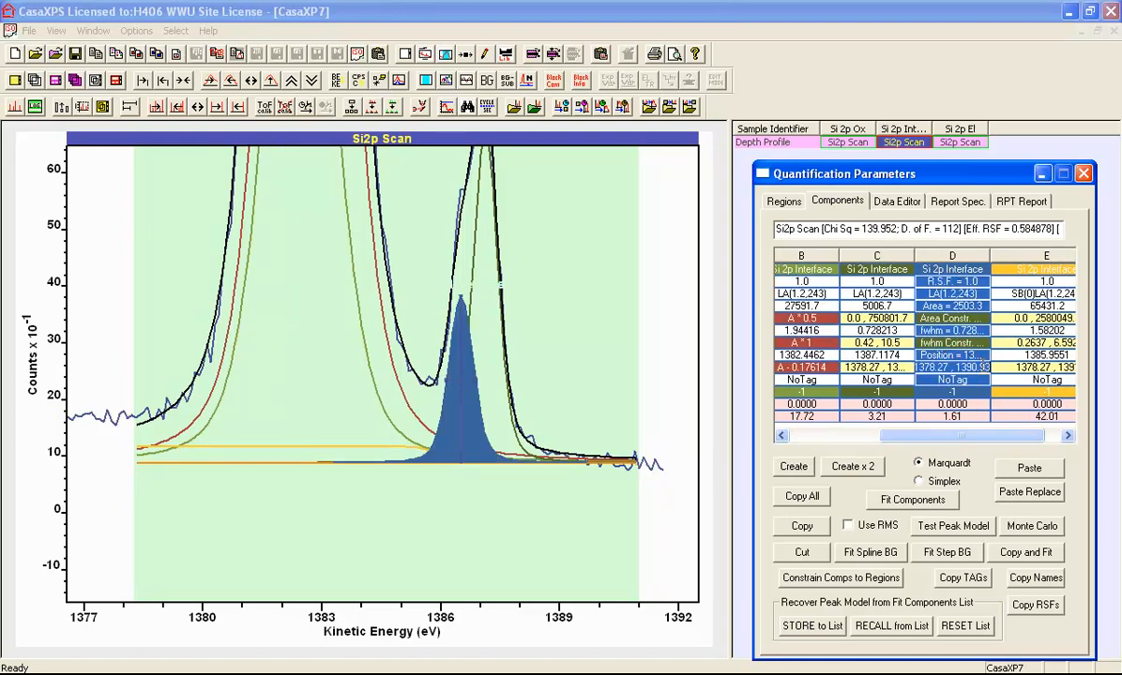
pyautogui.write('c')
pyautogui.press('Return')
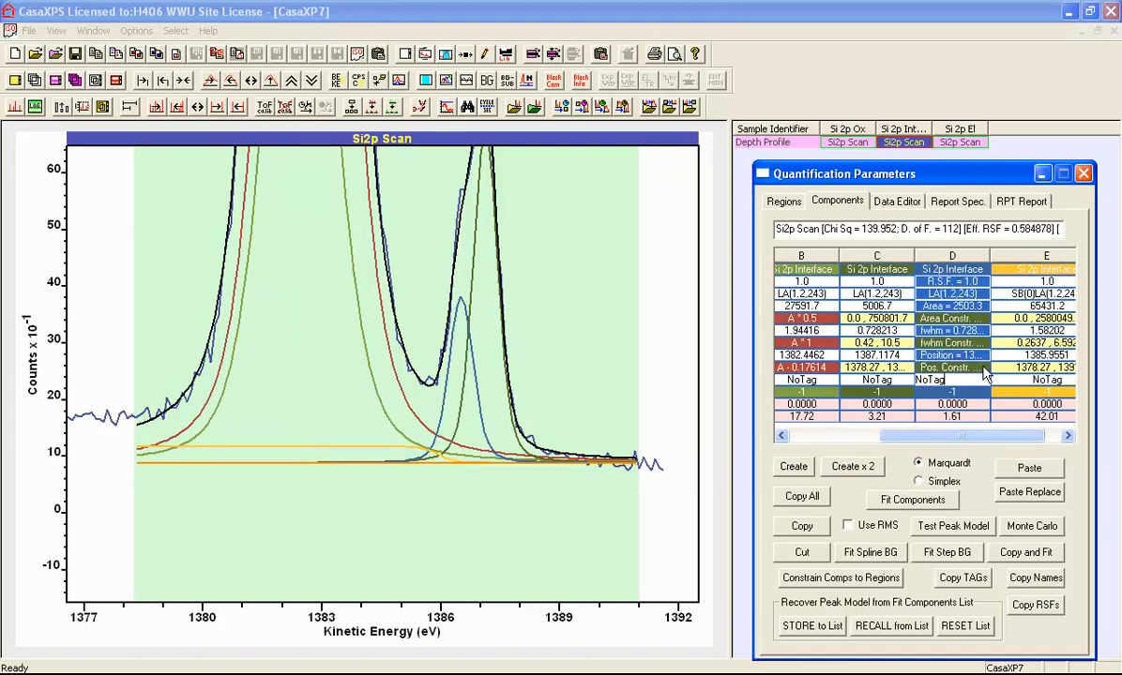
# - Copy the offset from component D's position constraint into component B's, making it A - 0.60922
pyautogui.click(982, 369)
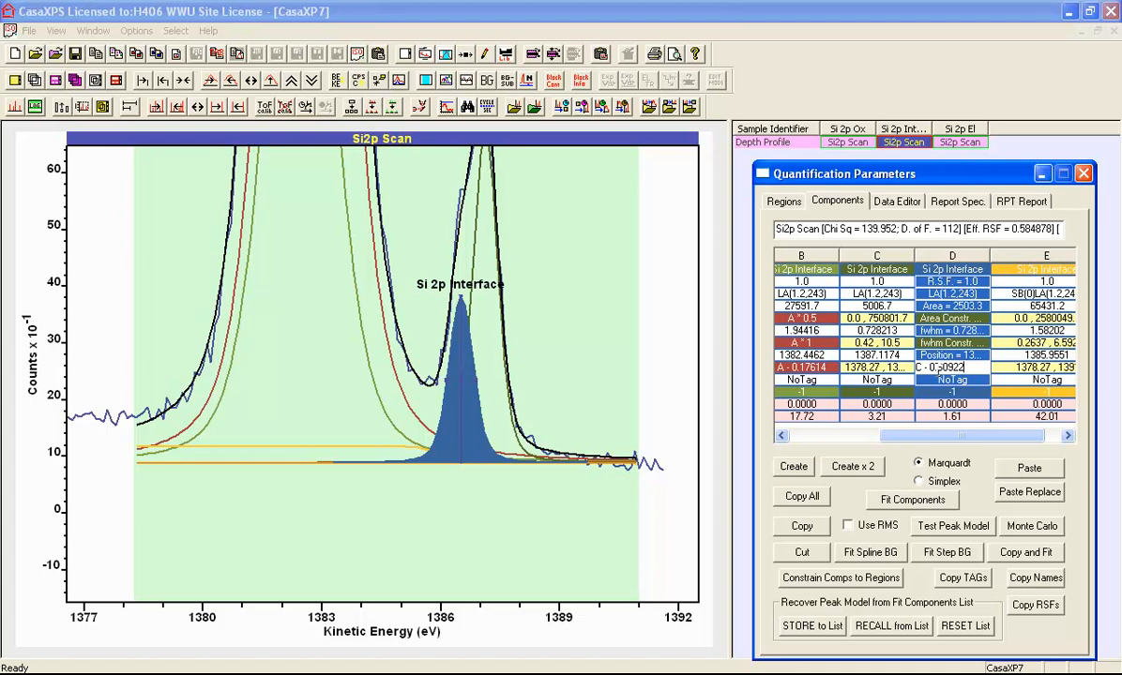
pyautogui.moveTo(965, 368); pyautogui.dragTo(929, 367)
pyautogui.hotkey('ctrl', 'c')
pyautogui.moveTo(946, 436); pyautogui.dragTo(862, 437)
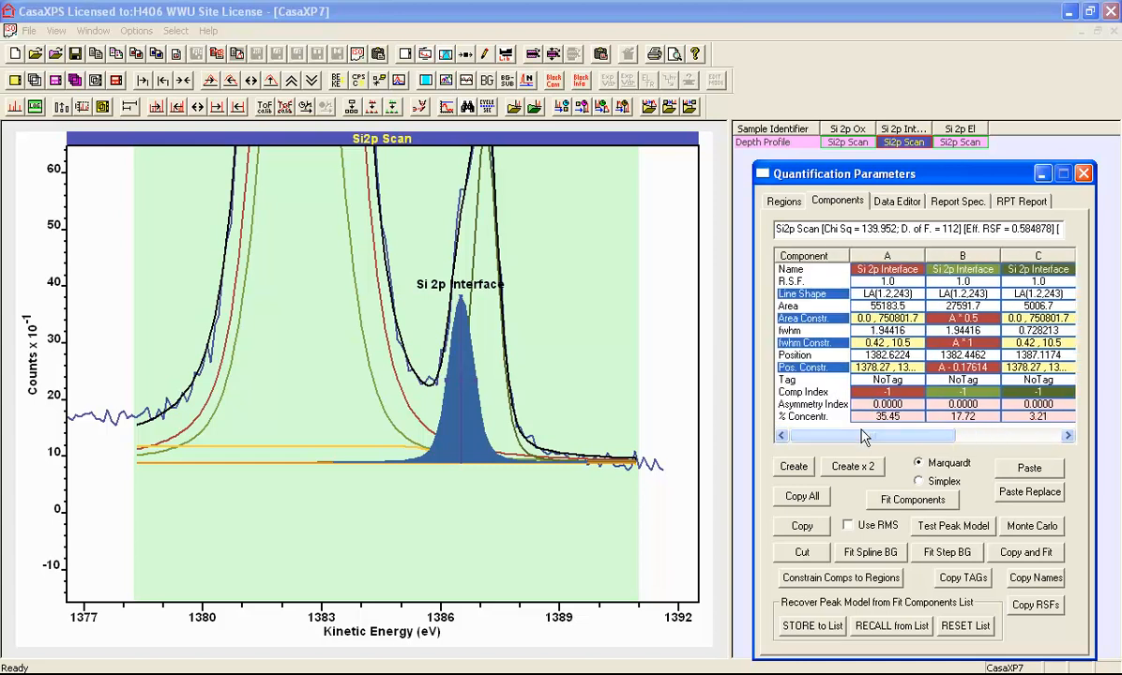
pyautogui.doubleClick(940, 367)
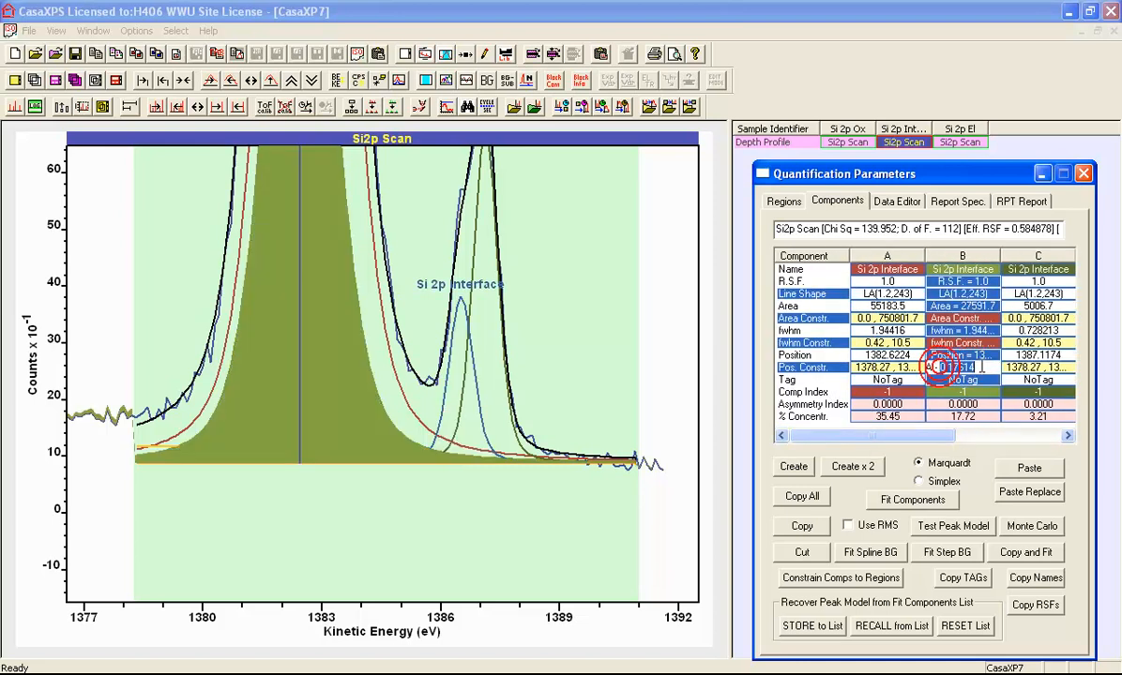
pyautogui.hotkey('ctrl', 'v')
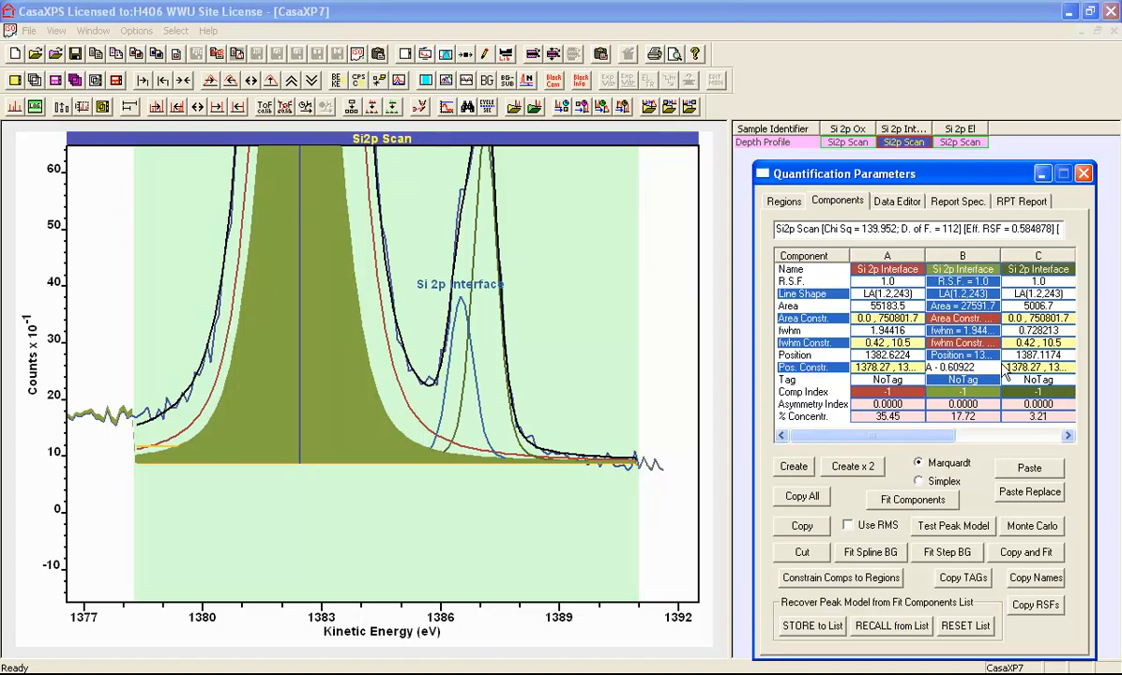
pyautogui.press('Return')
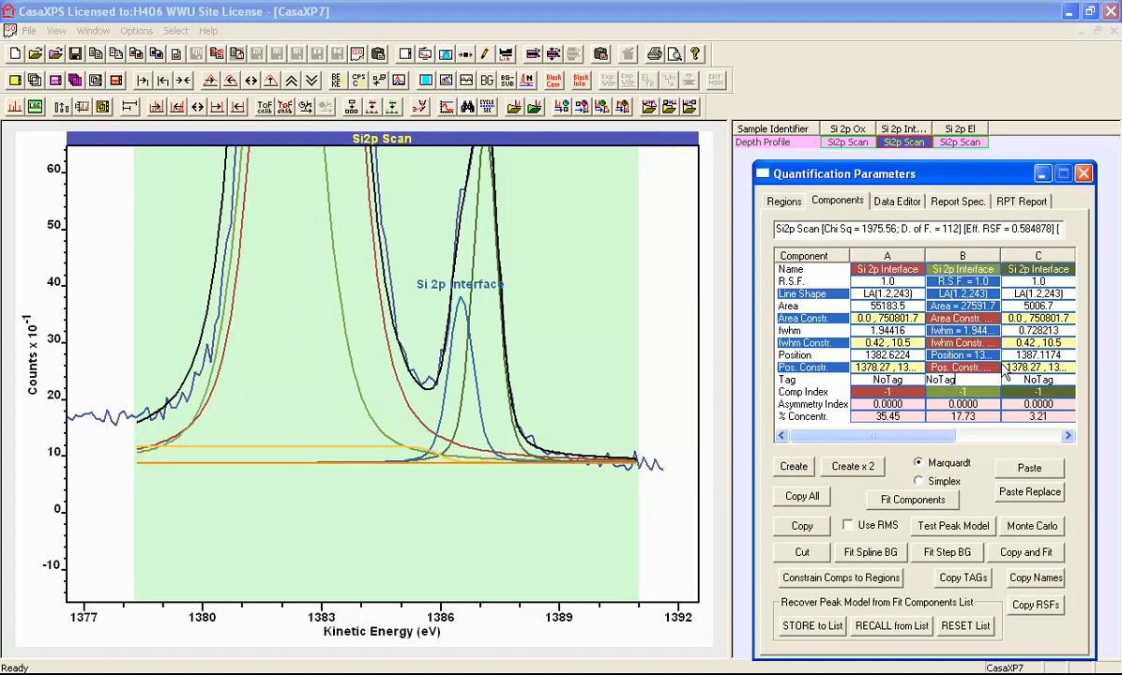
# - Display the full Si 2p spectrum, refit the five components and review their fitted parameters
pyautogui.click(266, 82)
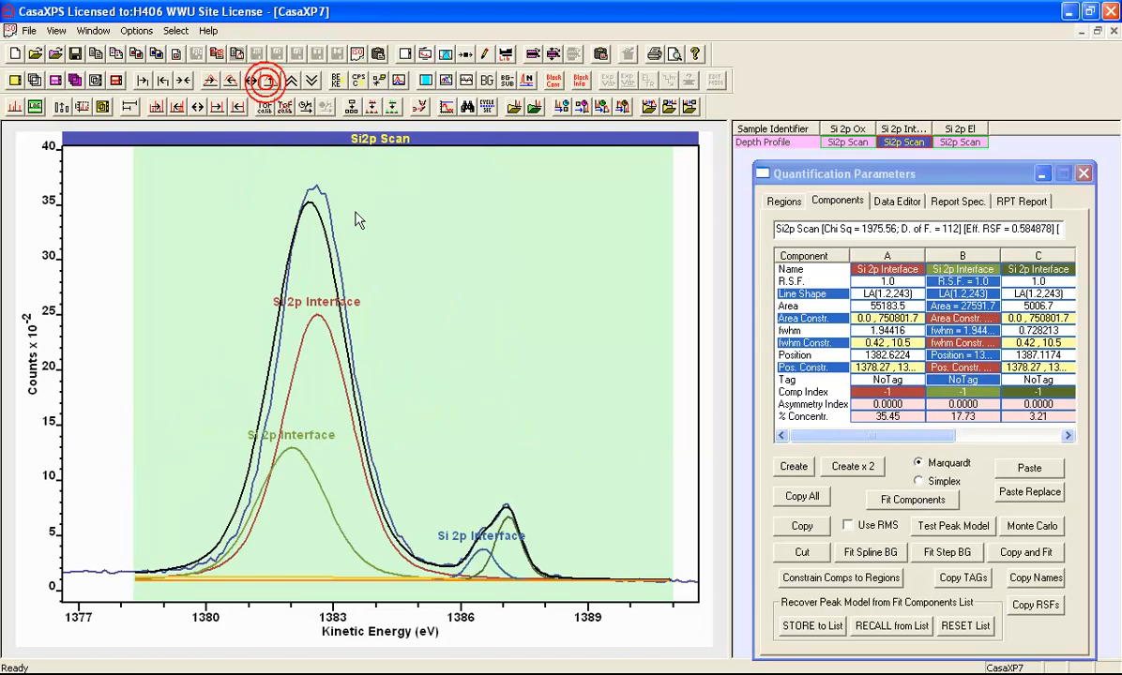
pyautogui.click(915, 501)
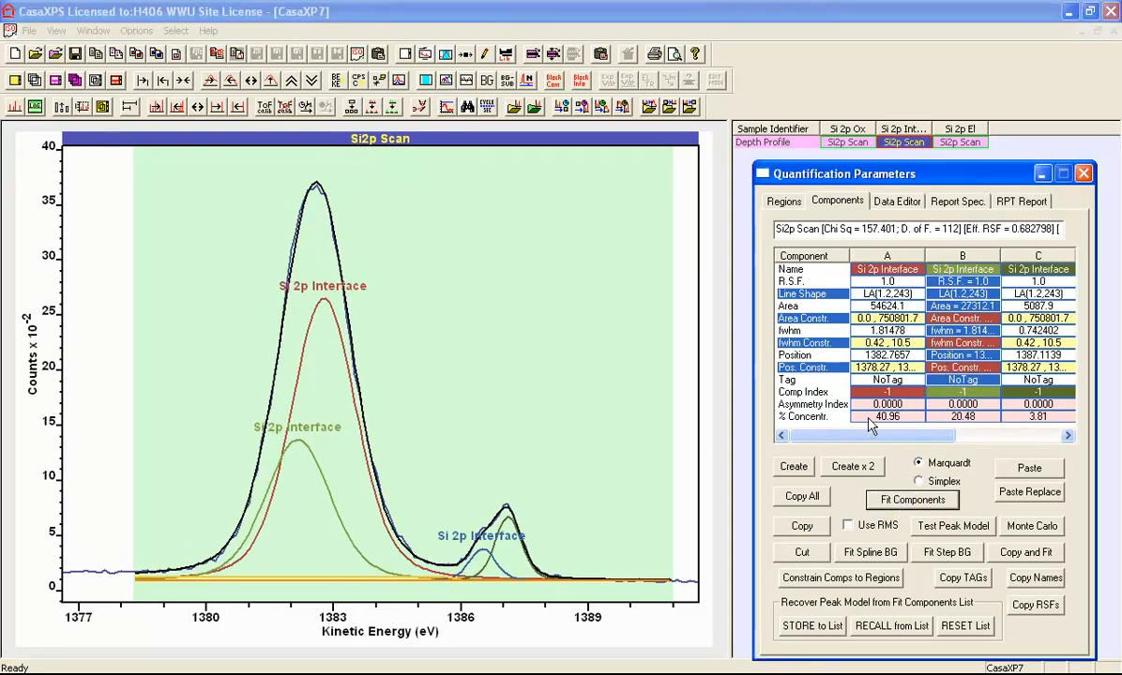
pyautogui.moveTo(870, 435); pyautogui.dragTo(956, 437)
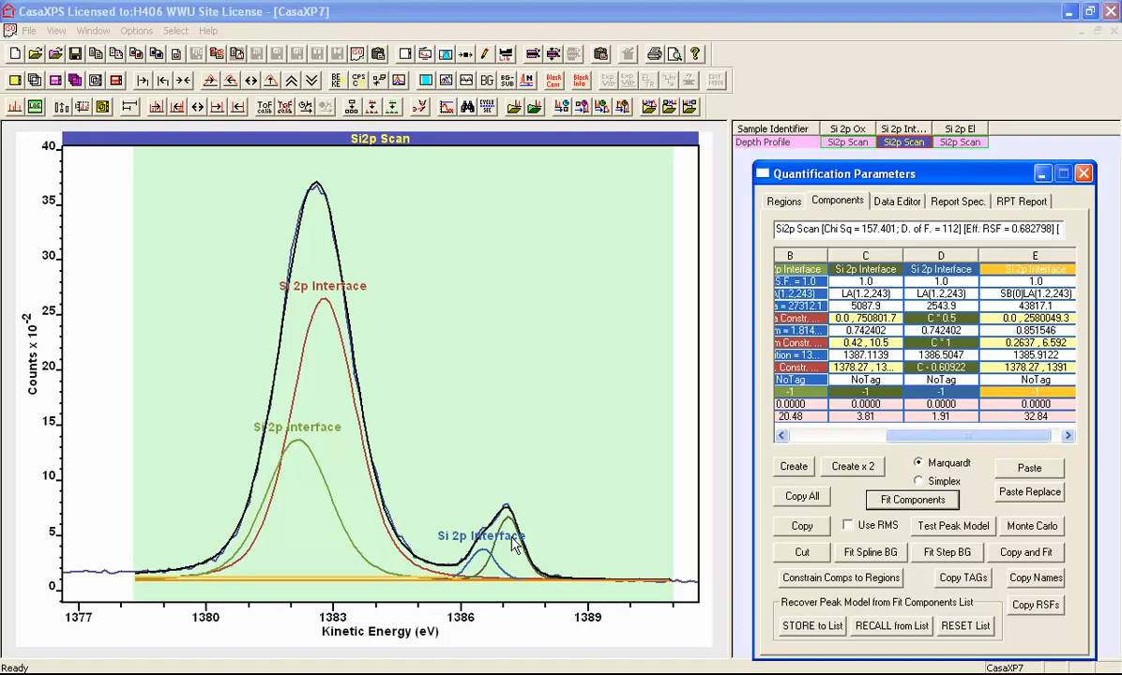
# - Check the quantification item names for the custom report and rename the region as Si 2p R
pyautogui.click(954, 200)
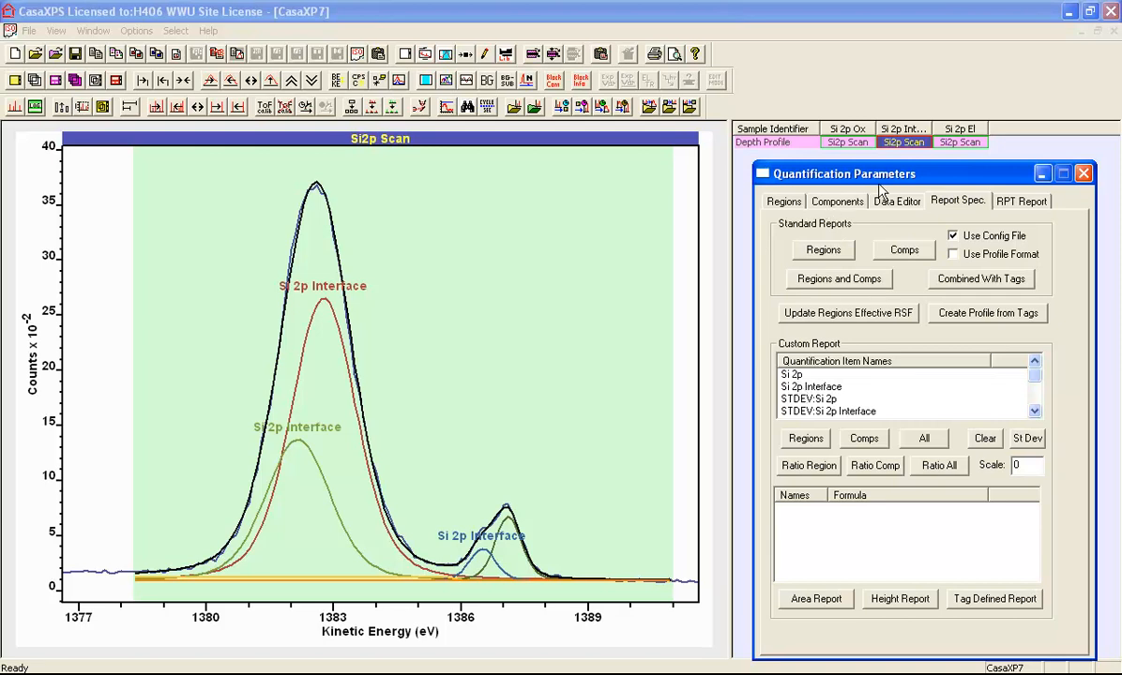
pyautogui.click(794, 201)
pyautogui.click(873, 265)
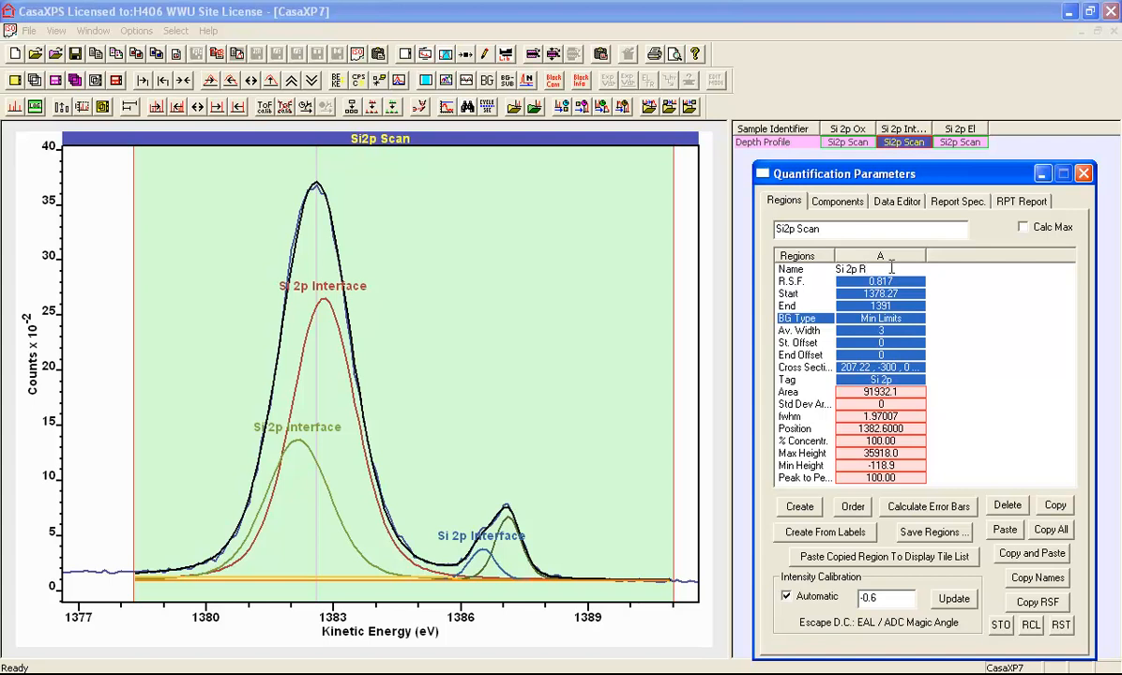
pyautogui.press('Return')
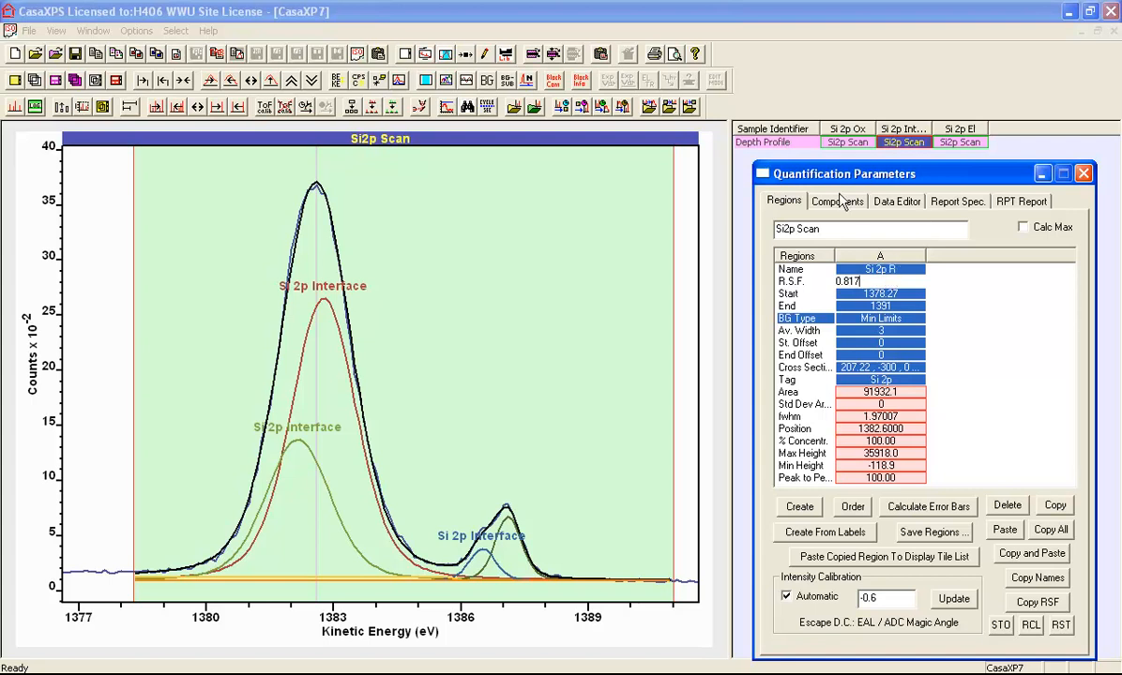
# - Rename component A as Si 2p Ox
pyautogui.click(837, 201)
pyautogui.click(882, 270)
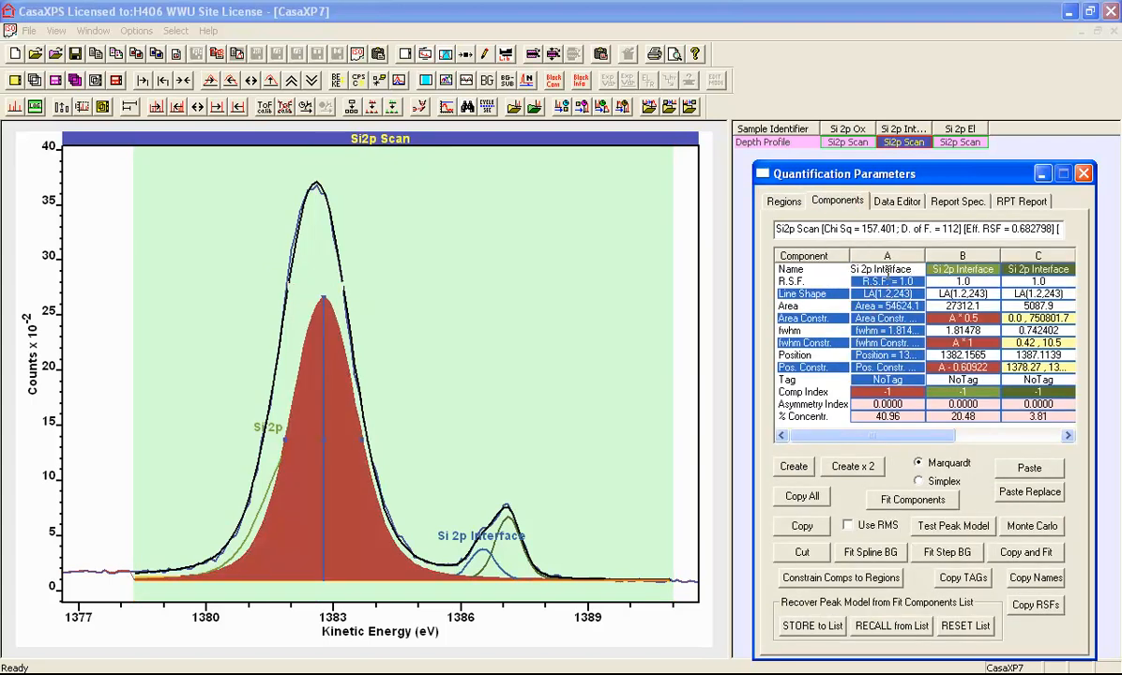
pyautogui.click(855, 251)
pyautogui.write('Ox')
pyautogui.press('Return')
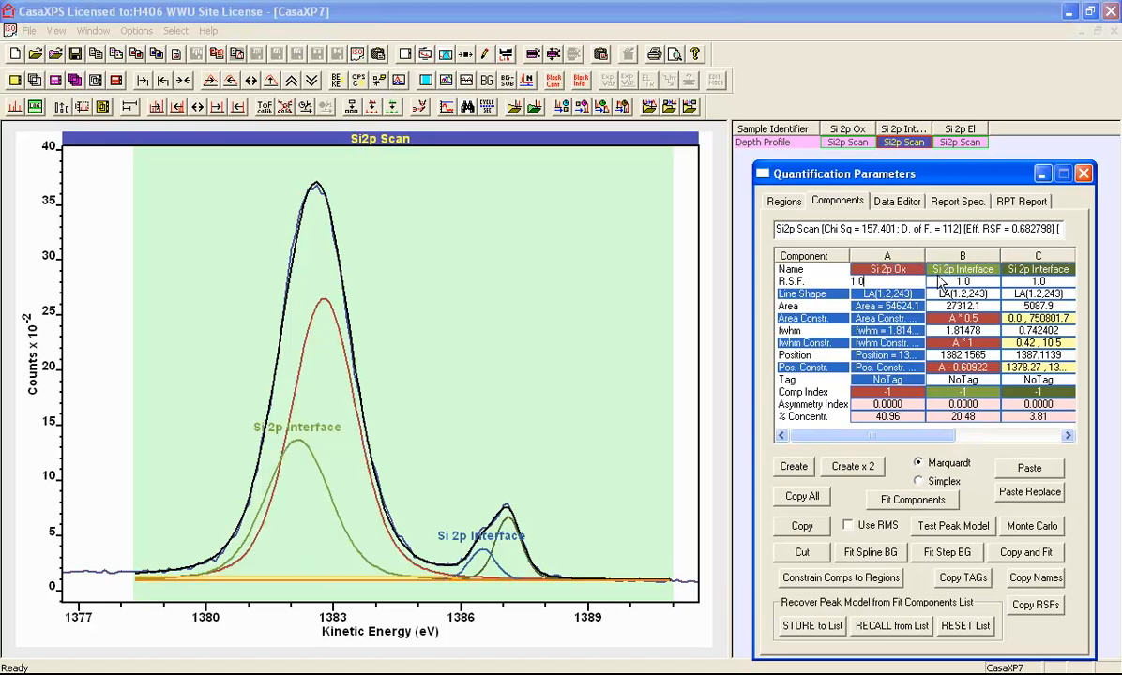
# - Give component B the same name as component A, Si 2p Ox
pyautogui.click(907, 267)
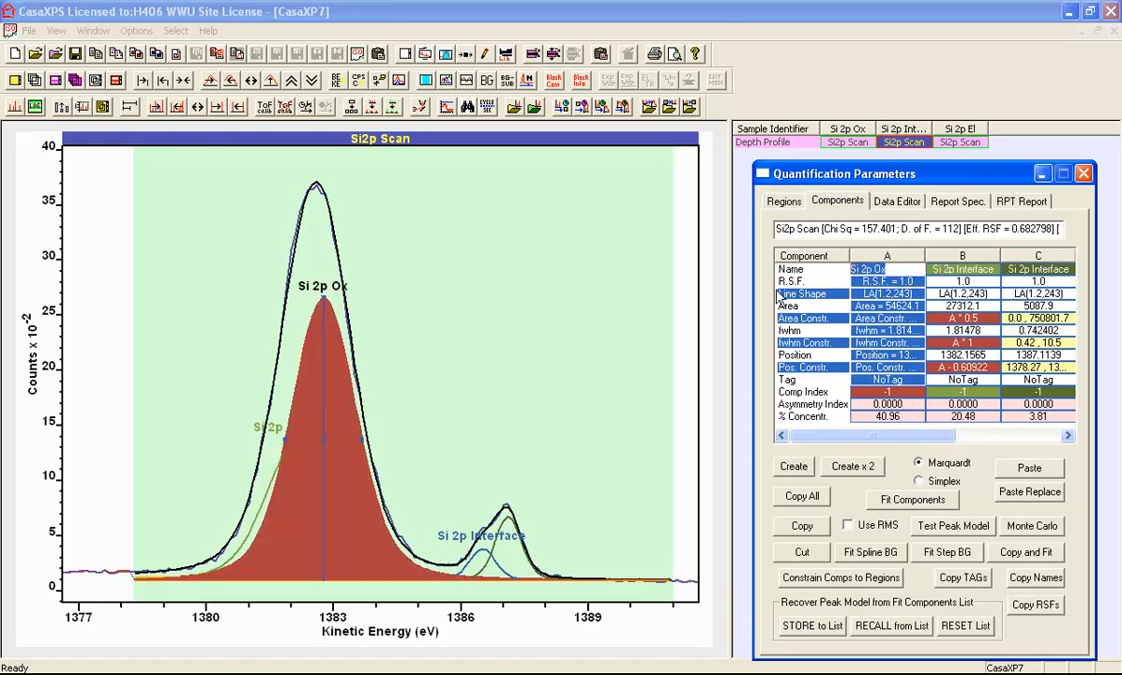
pyautogui.click(989, 269)
pyautogui.moveTo(990, 269); pyautogui.dragTo(759, 275)
pyautogui.write('Si 2p Ox')
pyautogui.press('Return')
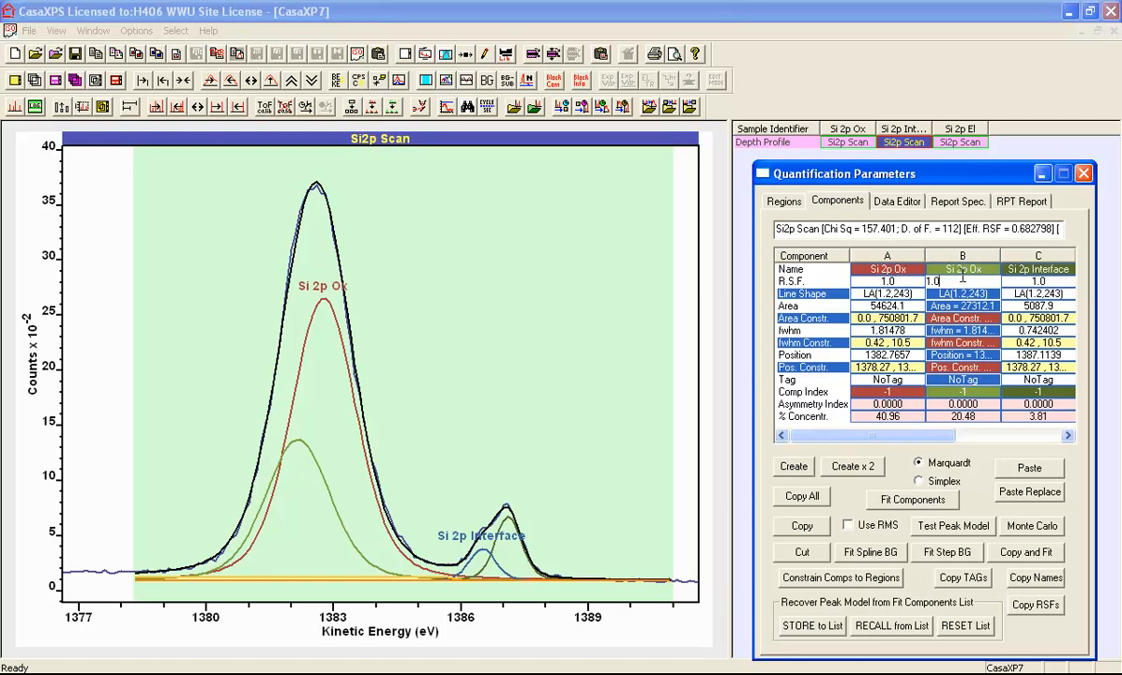
# - Check the report item names, and copy the region's R.S.F. of 0.817 to component A
pyautogui.click(955, 200)
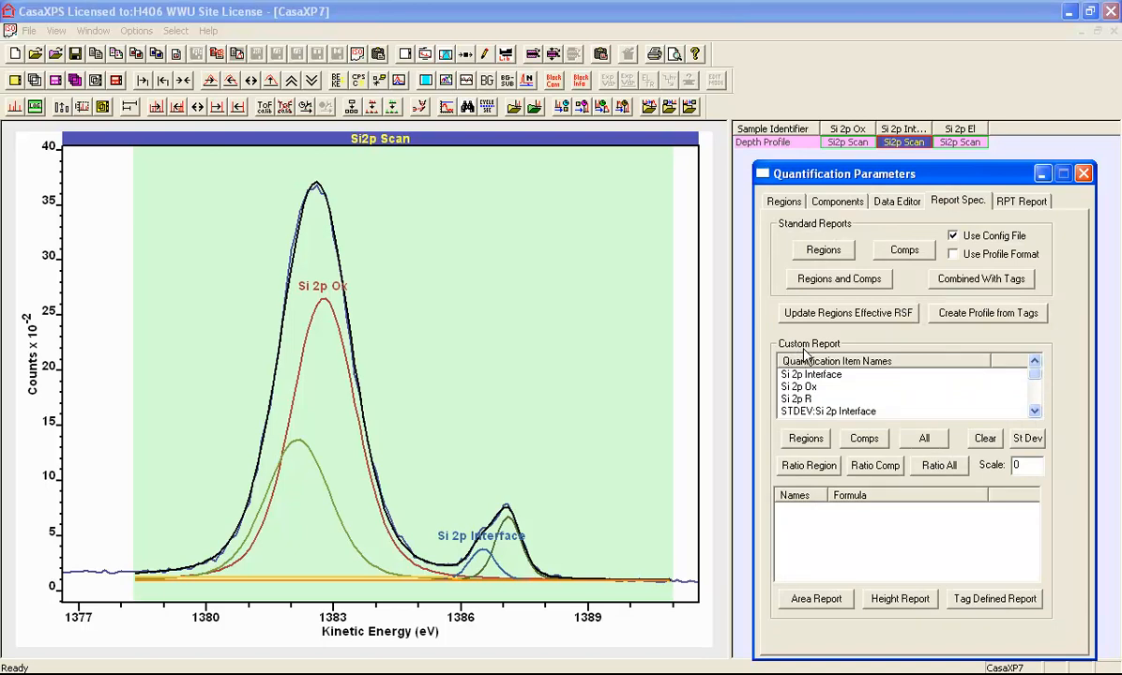
pyautogui.click(844, 201)
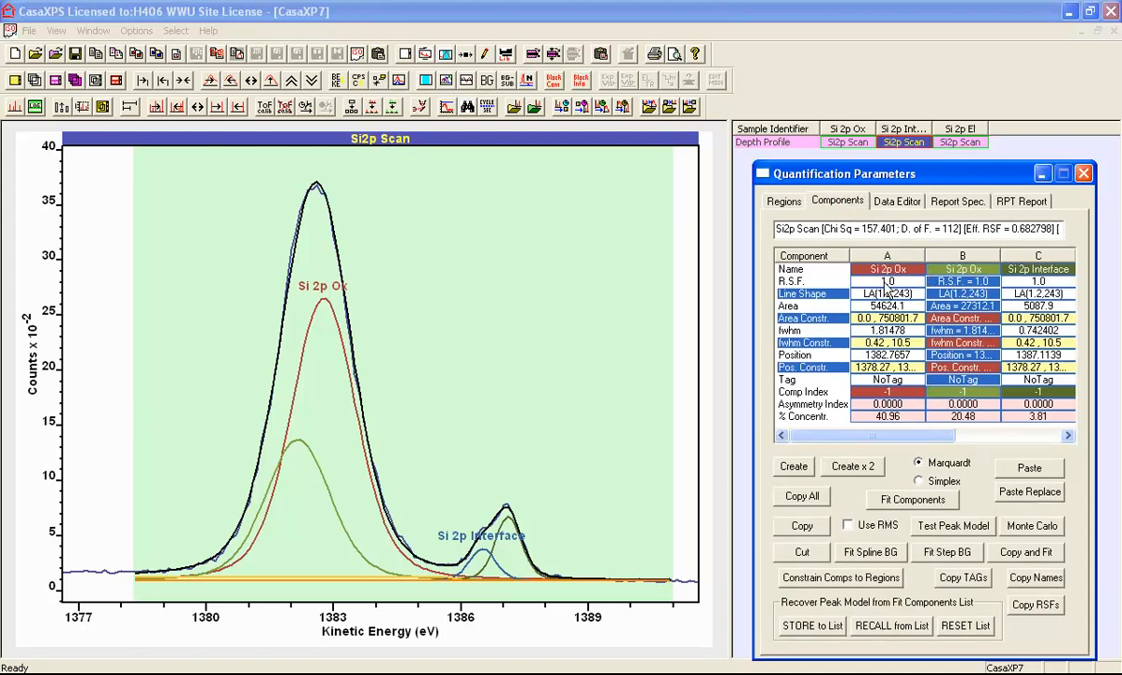
pyautogui.click(783, 201)
pyautogui.click(889, 281)
pyautogui.moveTo(890, 280); pyautogui.dragTo(683, 291)
pyautogui.hotkey('ctrl', 'c')
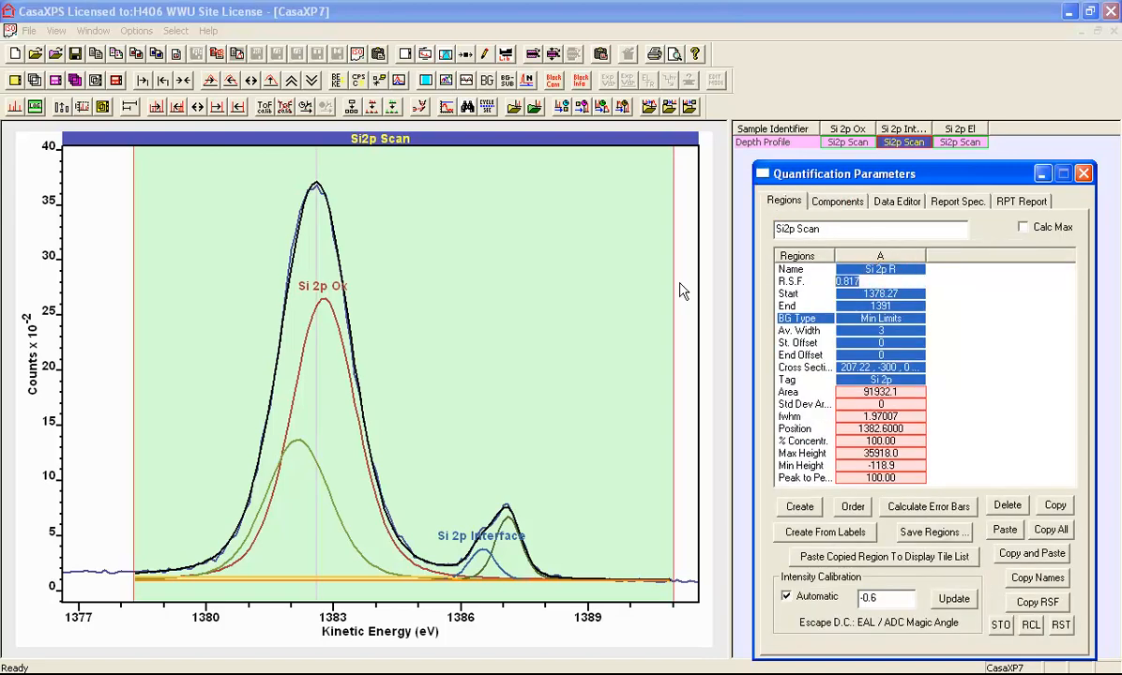
pyautogui.click(835, 201)
pyautogui.click(888, 284)
pyautogui.moveTo(880, 283); pyautogui.dragTo(793, 284)
pyautogui.hotkey('ctrl', 'v')
pyautogui.press('Return')
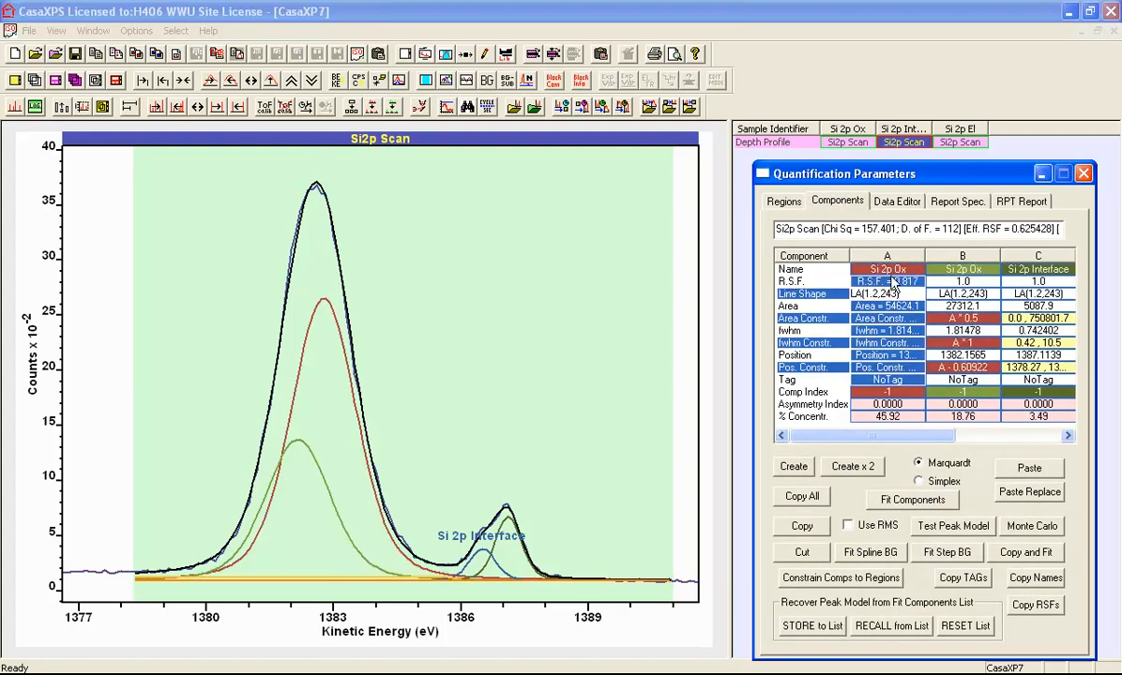
# - Set the R.S.F. of component B to 0.817
pyautogui.click(959, 281)
pyautogui.moveTo(936, 282); pyautogui.dragTo(847, 284)
pyautogui.hotkey('ctrl', 'v')
pyautogui.press('Return')
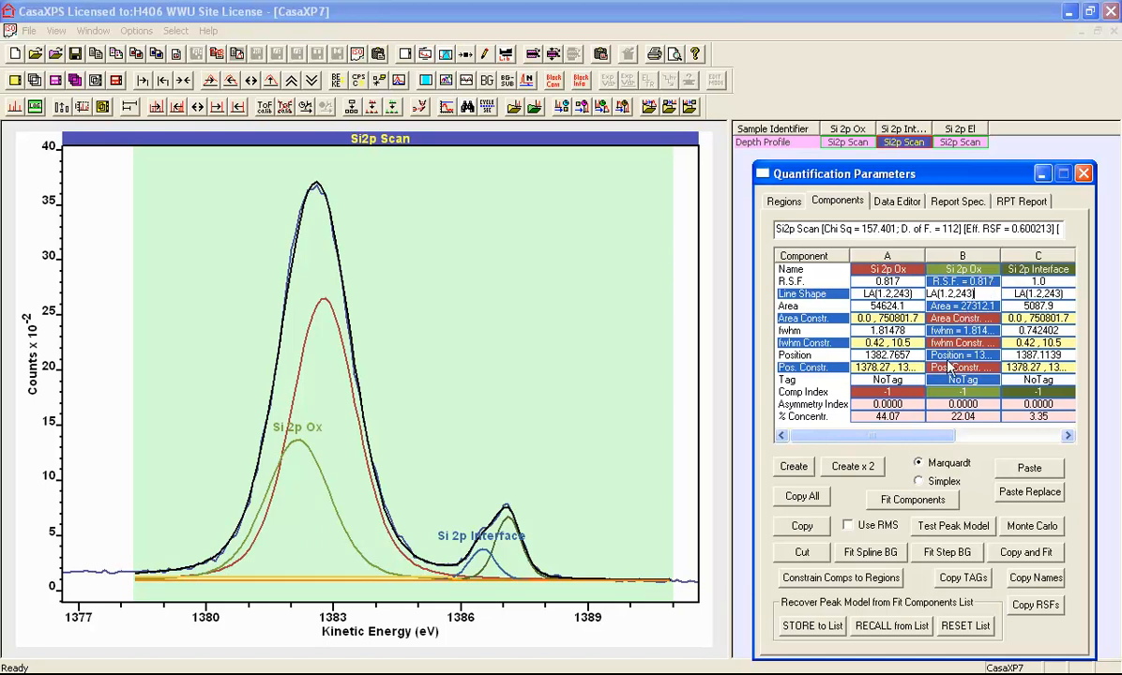
# - Rename component C as Si 2p El and set its R.S.F. to 0.817
pyautogui.moveTo(837, 436); pyautogui.dragTo(947, 444)
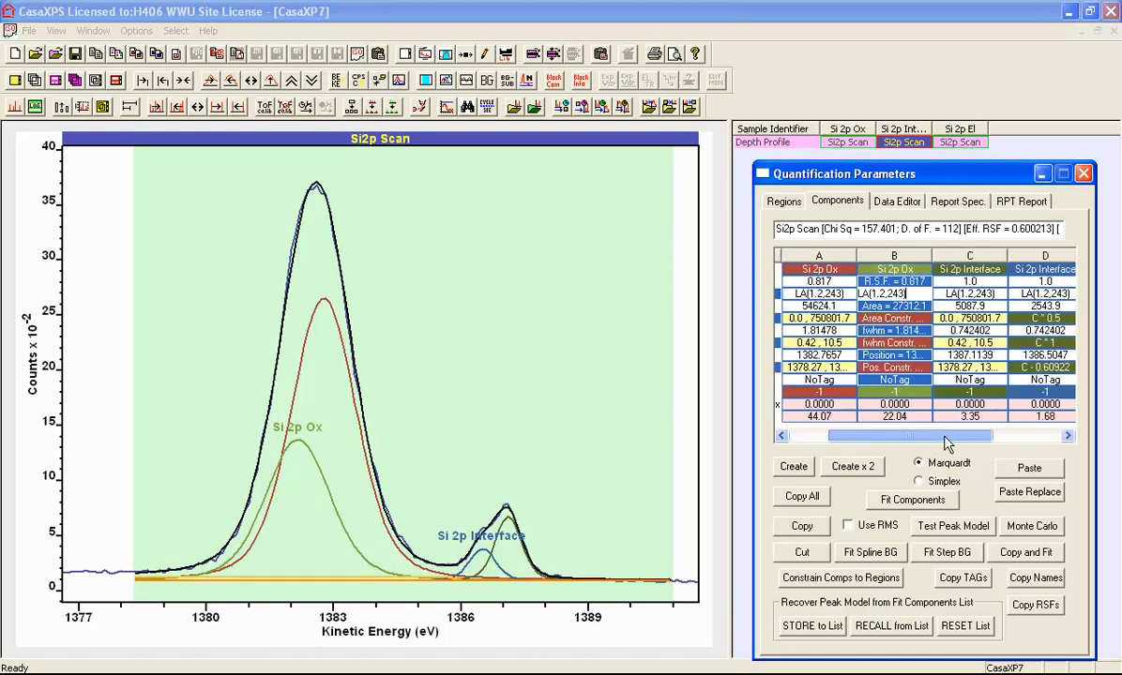
pyautogui.click(975, 268)
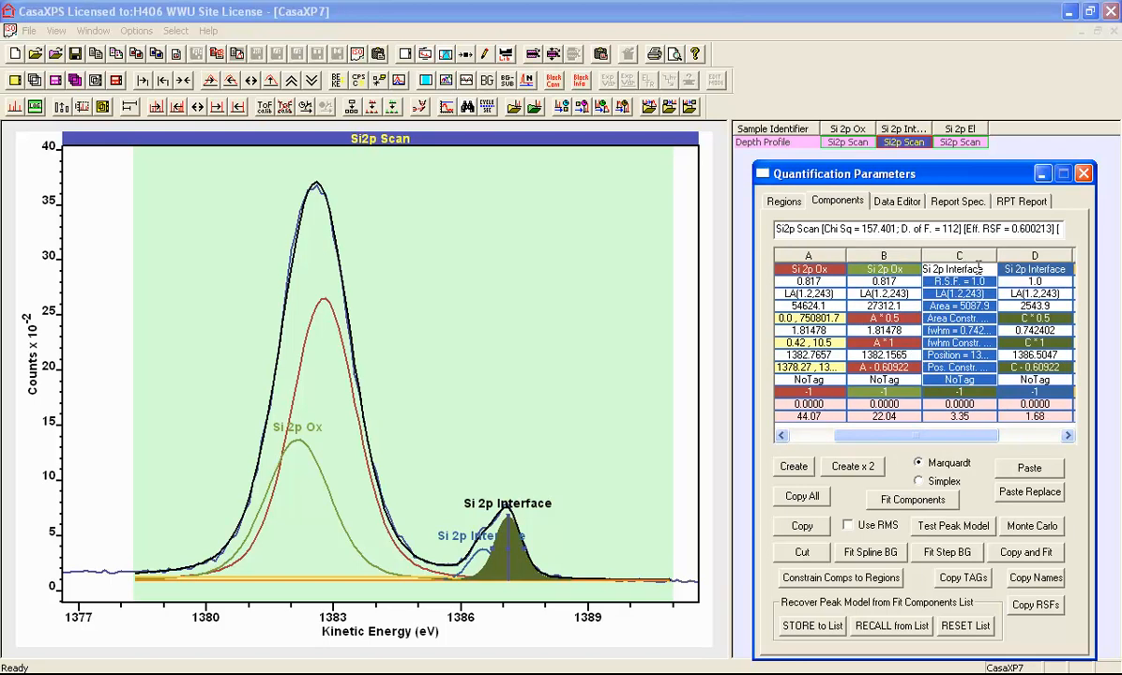
pyautogui.write('Si 2p El')
pyautogui.press('Return')
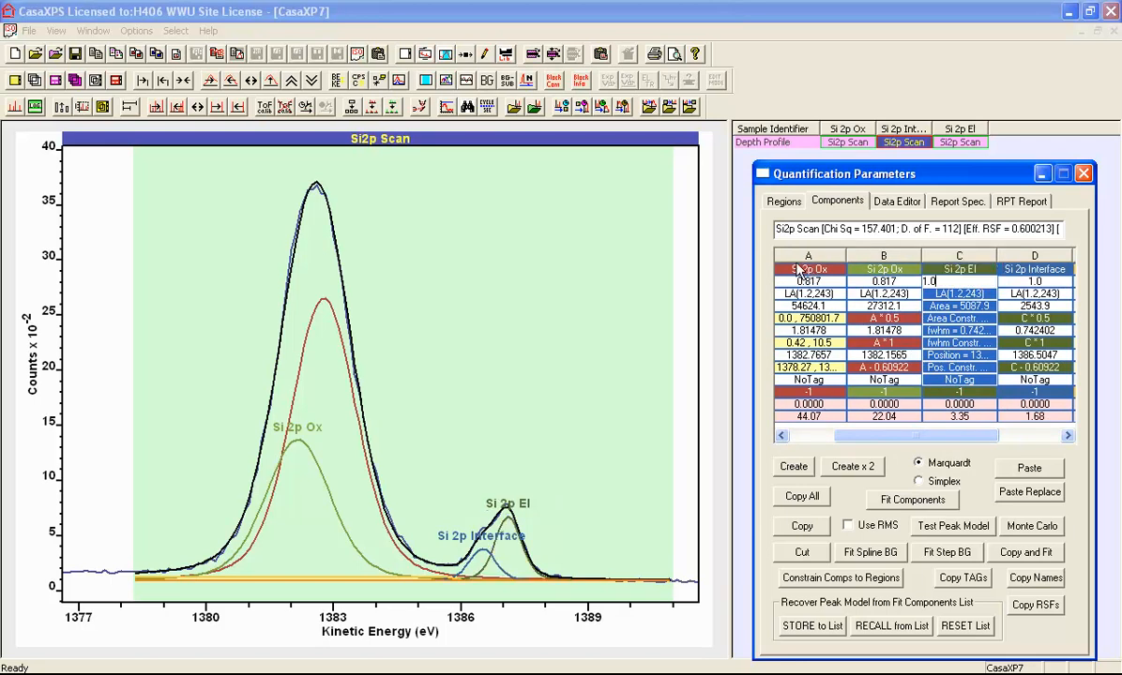
pyautogui.moveTo(945, 280); pyautogui.dragTo(829, 273)
pyautogui.write('0.817')
pyautogui.press('Return')
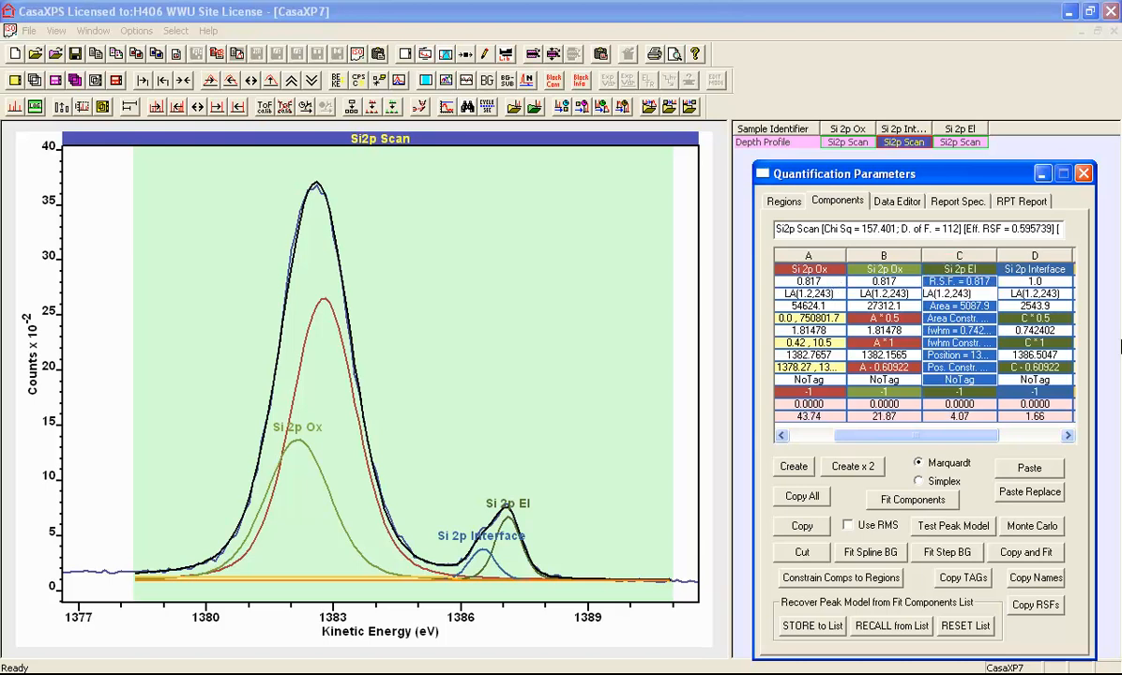
# - Copy component C's name, Si 2p El, to component D
pyautogui.click(973, 269)
pyautogui.moveTo(972, 268); pyautogui.dragTo(821, 272)
pyautogui.hotkey('ctrl', 'c')
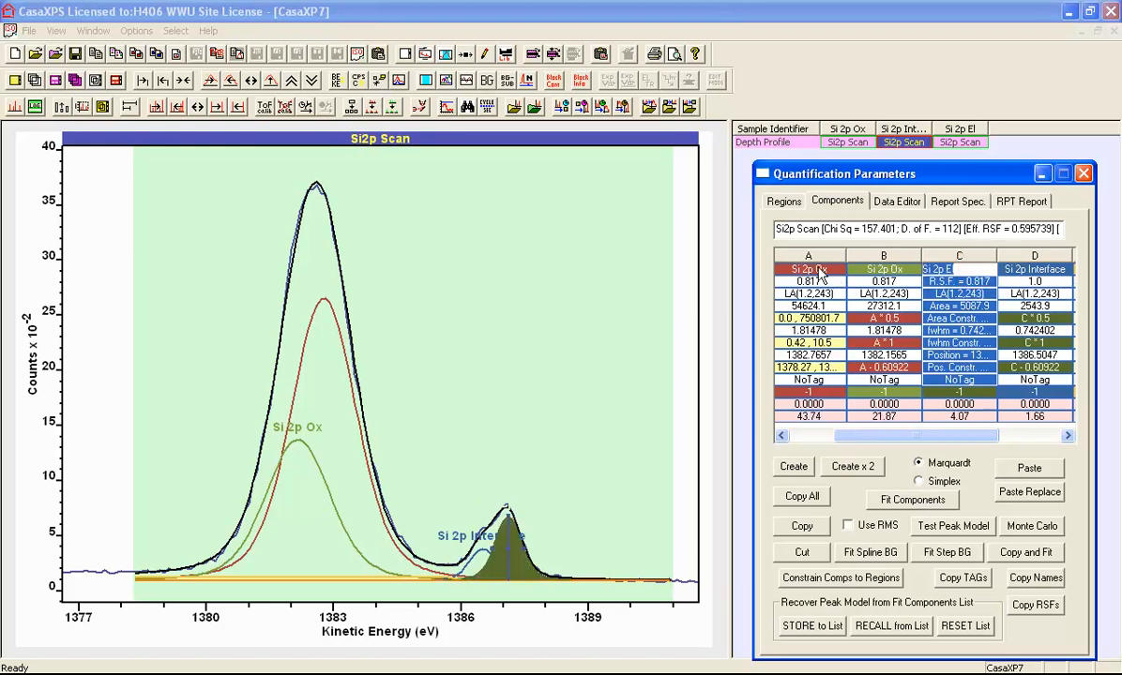
pyautogui.click(1023, 269)
pyautogui.moveTo(1063, 269); pyautogui.dragTo(906, 267)
pyautogui.hotkey('ctrl', 'v')
pyautogui.press('Return')
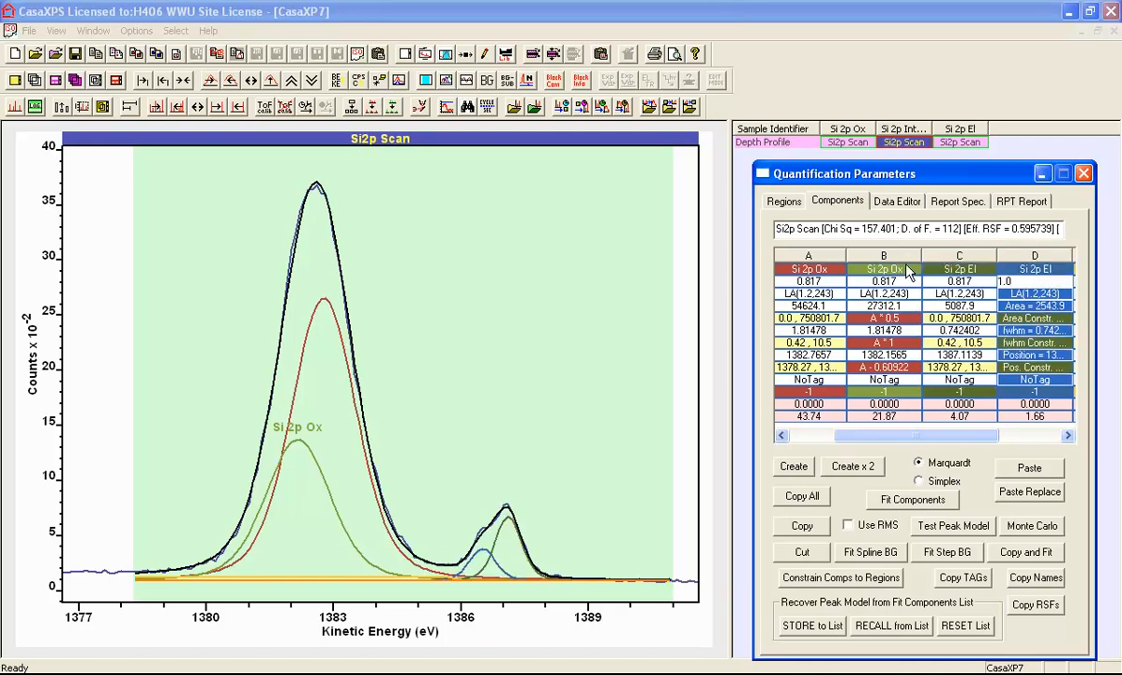
pyautogui.press('BackSpace')
pyautogui.press('BackSpace')
pyautogui.press('BackSpace')
pyautogui.hotkey('ctrl', 'v')
pyautogui.press('Return')
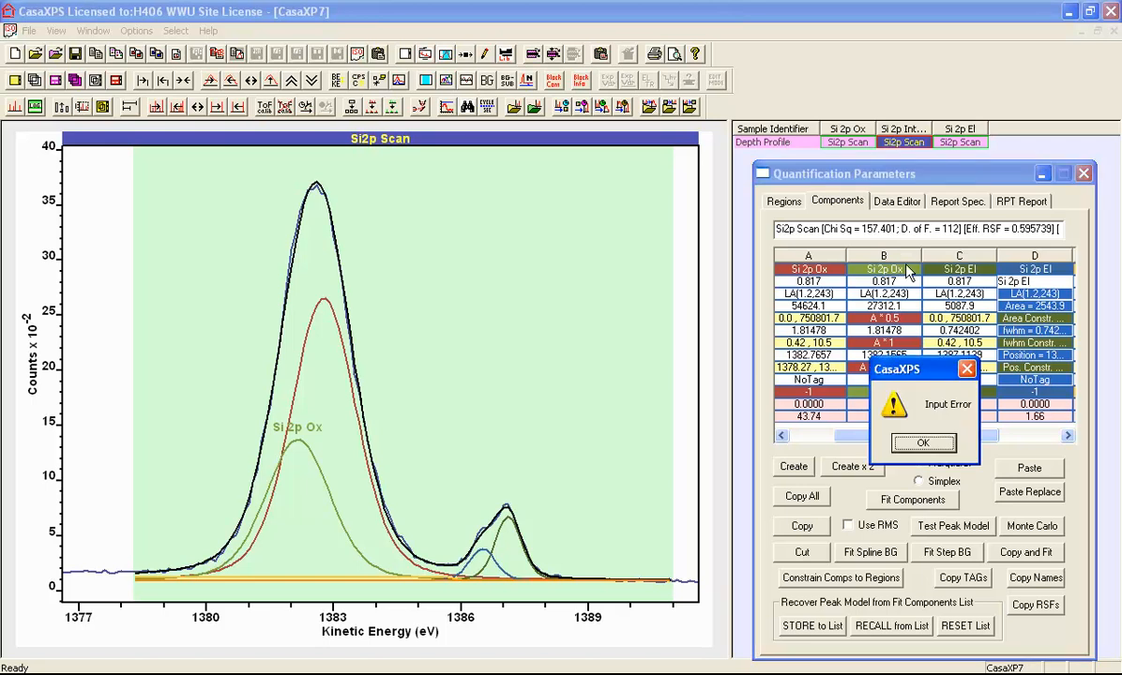
pyautogui.click(904, 443)
# - Set the R.S.F. of component D to 0.817, matching component C
pyautogui.click(974, 293)
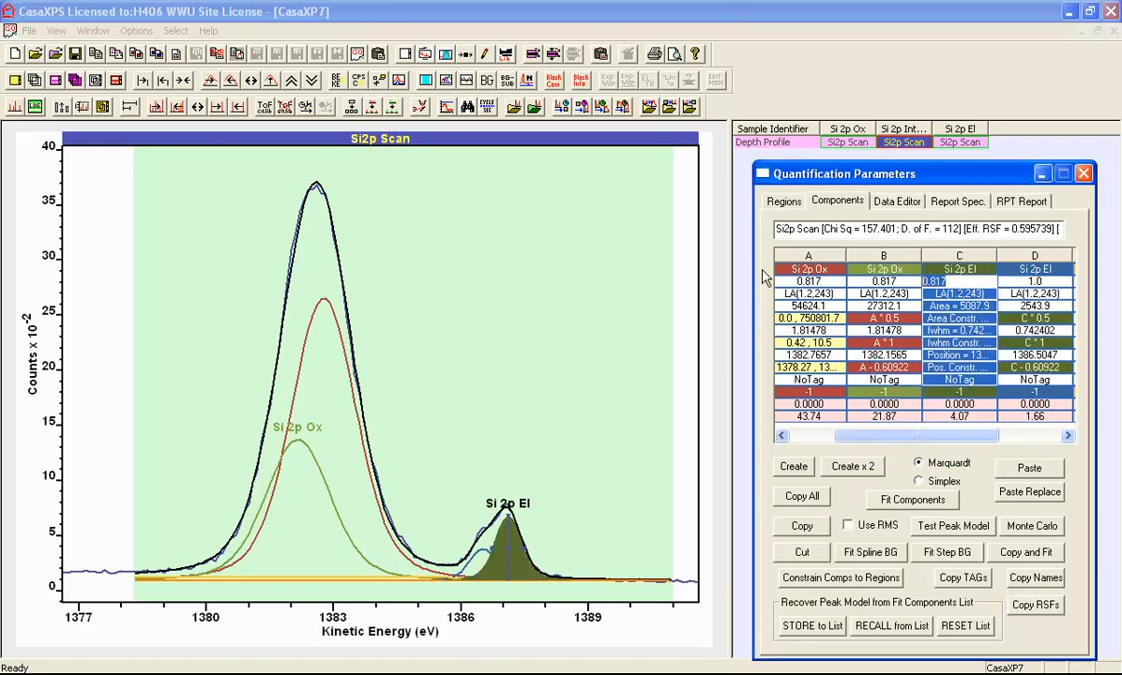
pyautogui.click(1035, 281)
pyautogui.press('BackSpace')
pyautogui.press('BackSpace')
pyautogui.press('BackSpace')
pyautogui.write('0.817')
pyautogui.press('Return')
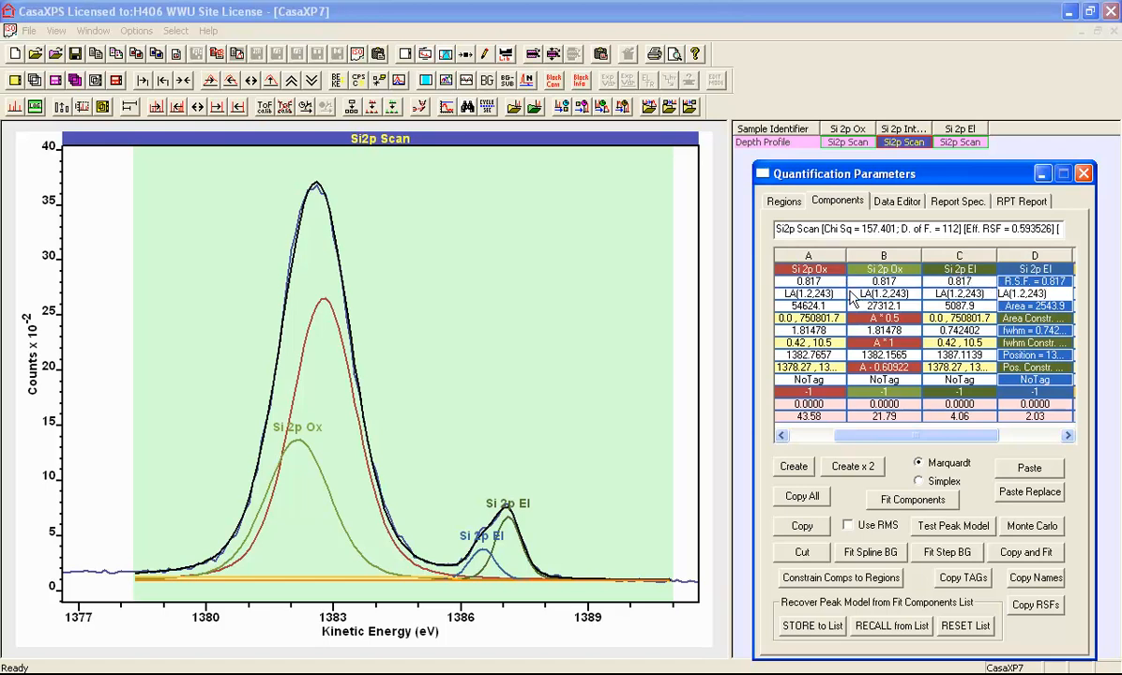
# - Rename component E as Si 2p BG and set its R.S.F. to 0
pyautogui.moveTo(886, 434); pyautogui.dragTo(966, 441)
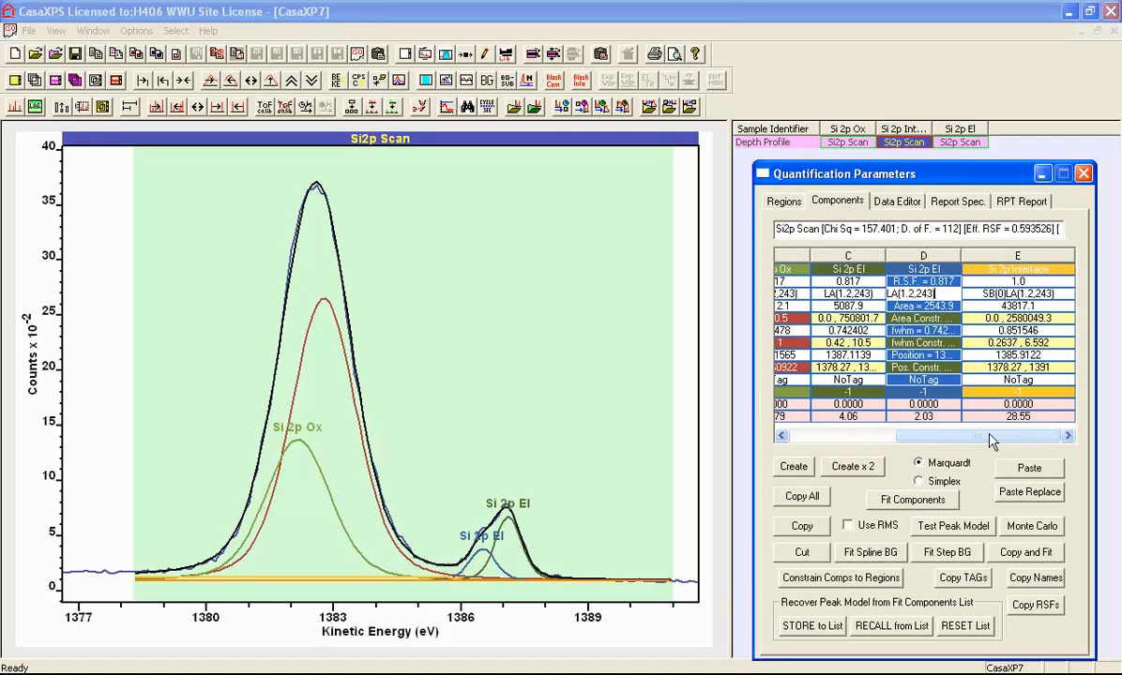
pyautogui.click(995, 270)
pyautogui.doubleClick(1003, 269)
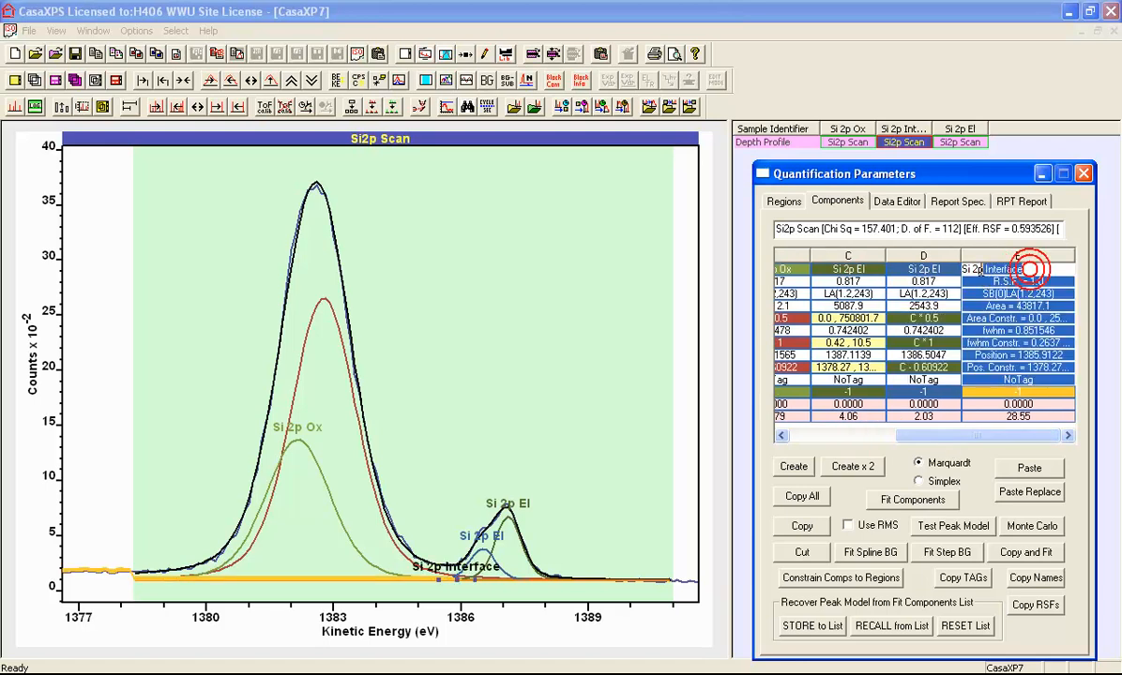
pyautogui.write('BG')
pyautogui.click(1001, 282)
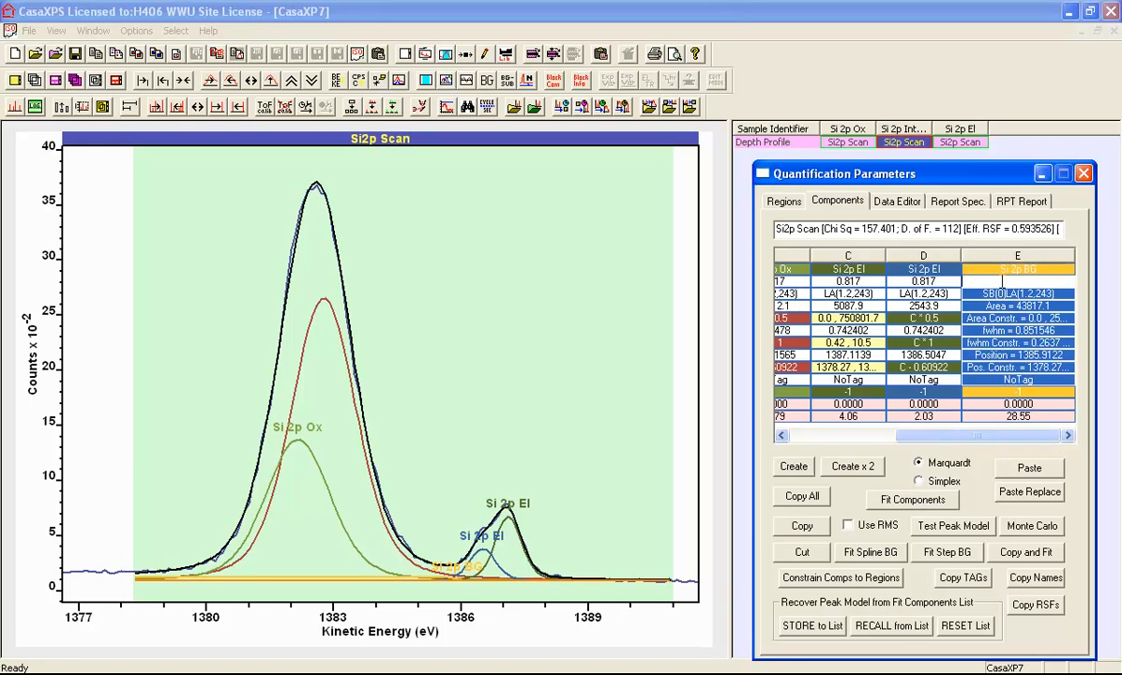
pyautogui.write('0')
pyautogui.click(1001, 293)
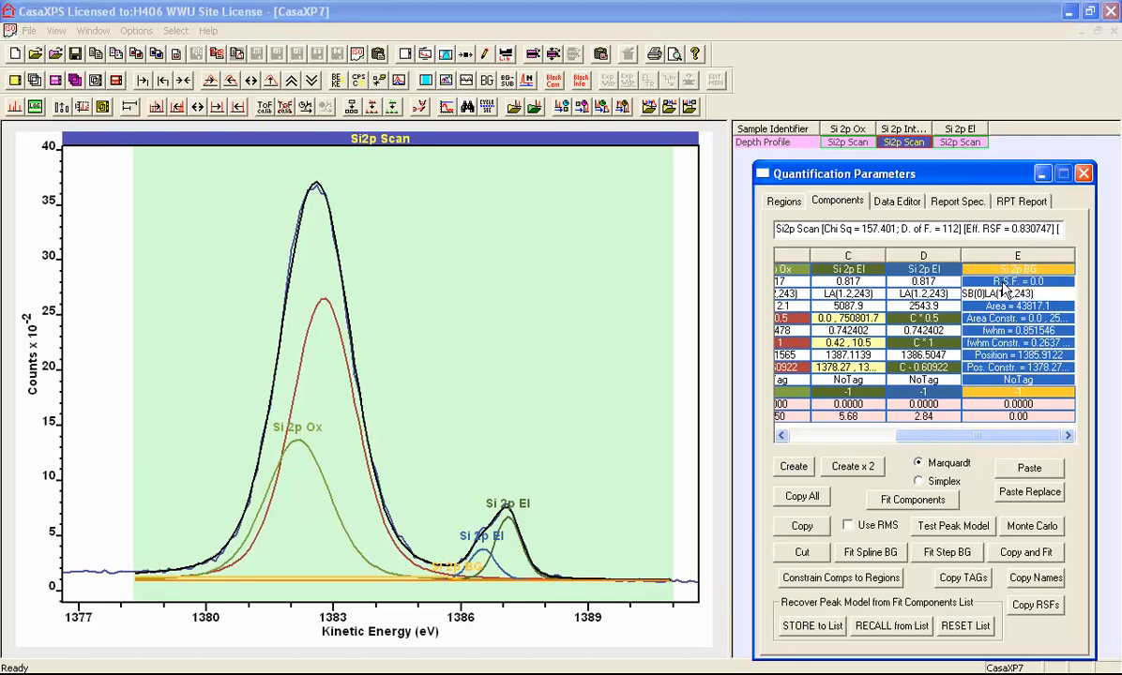
pyautogui.moveTo(960, 434); pyautogui.dragTo(844, 450)
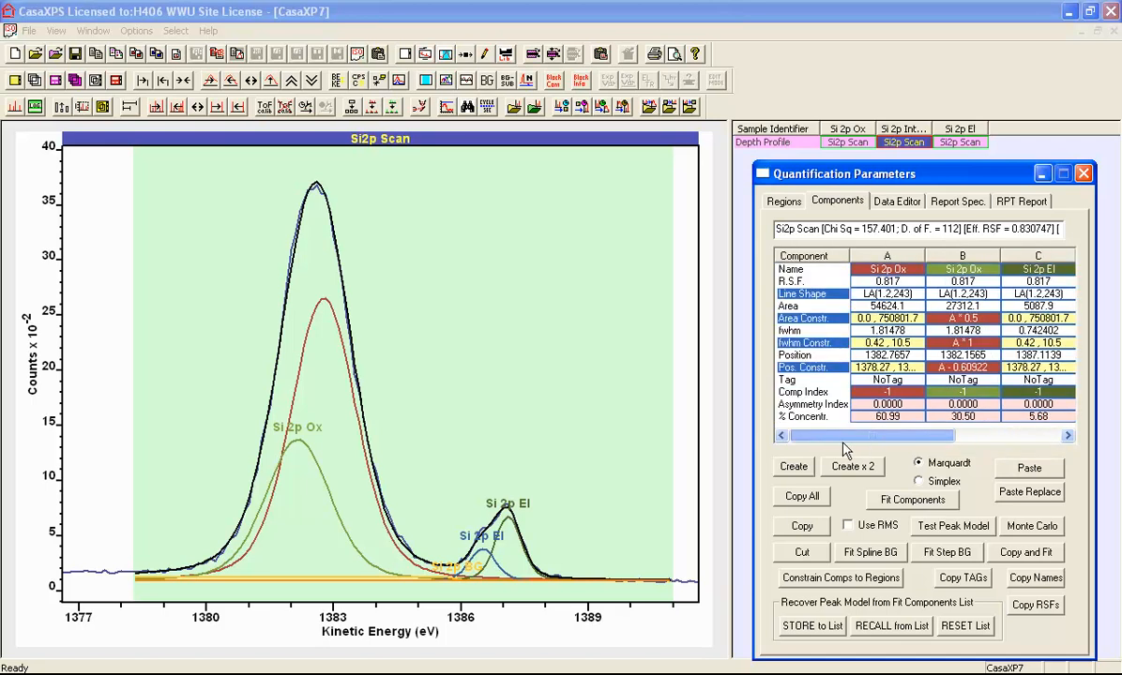
pyautogui.click(908, 280)
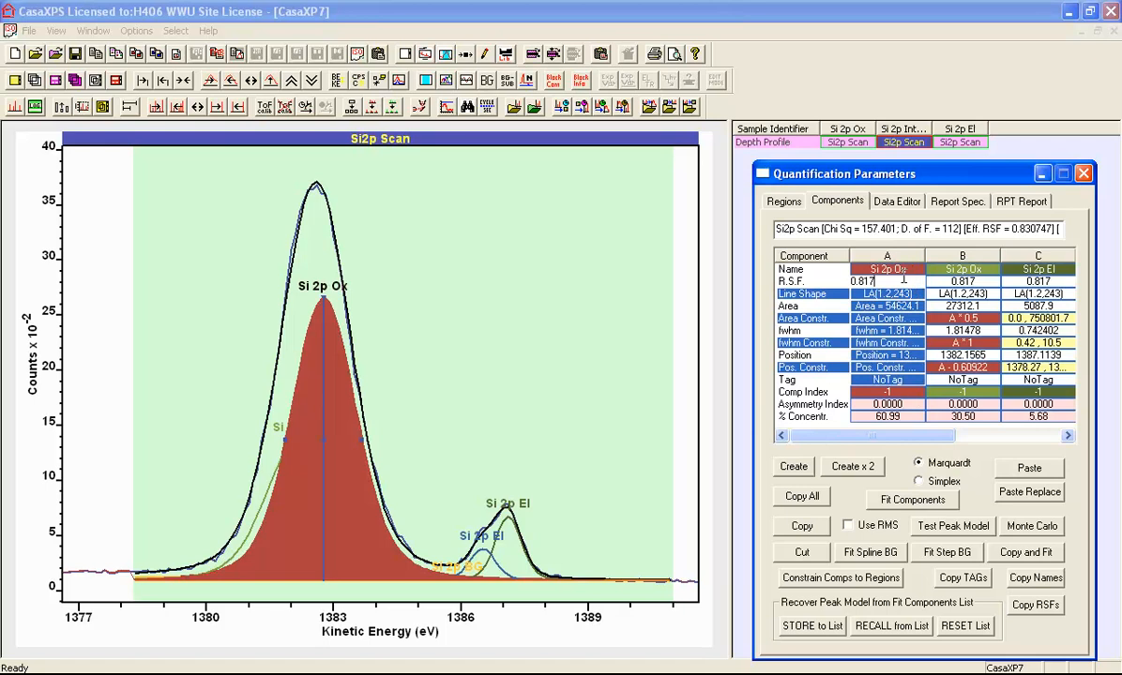
pyautogui.click(858, 268)
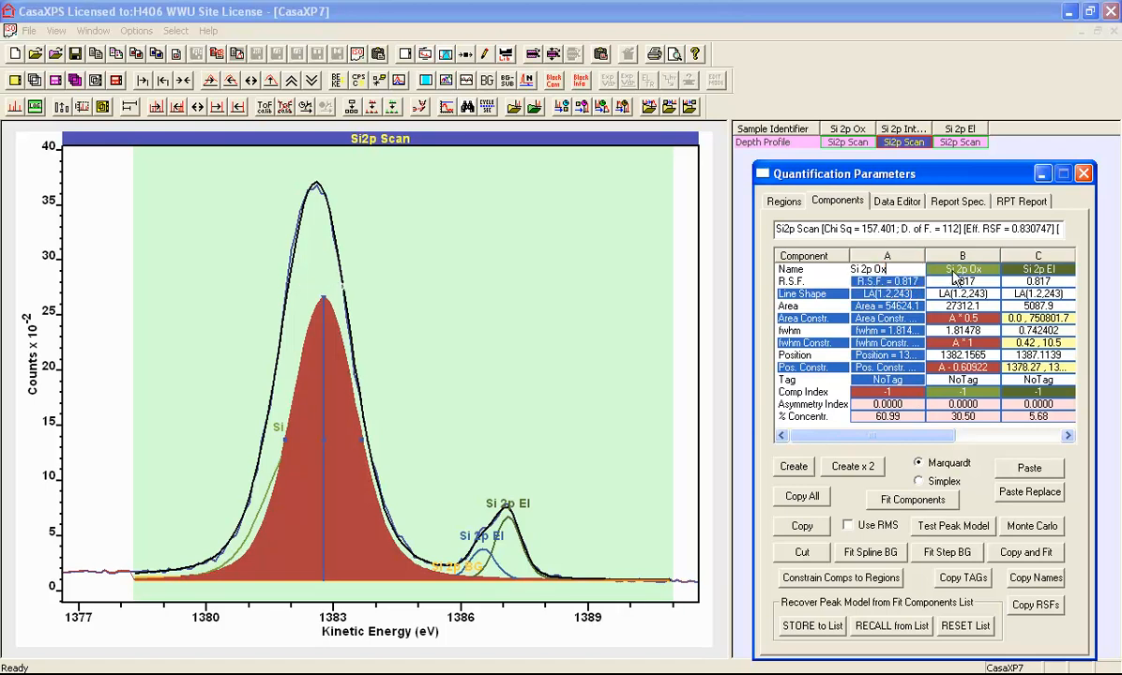
pyautogui.moveTo(928, 435); pyautogui.dragTo(1032, 444)
pyautogui.click(1019, 281)
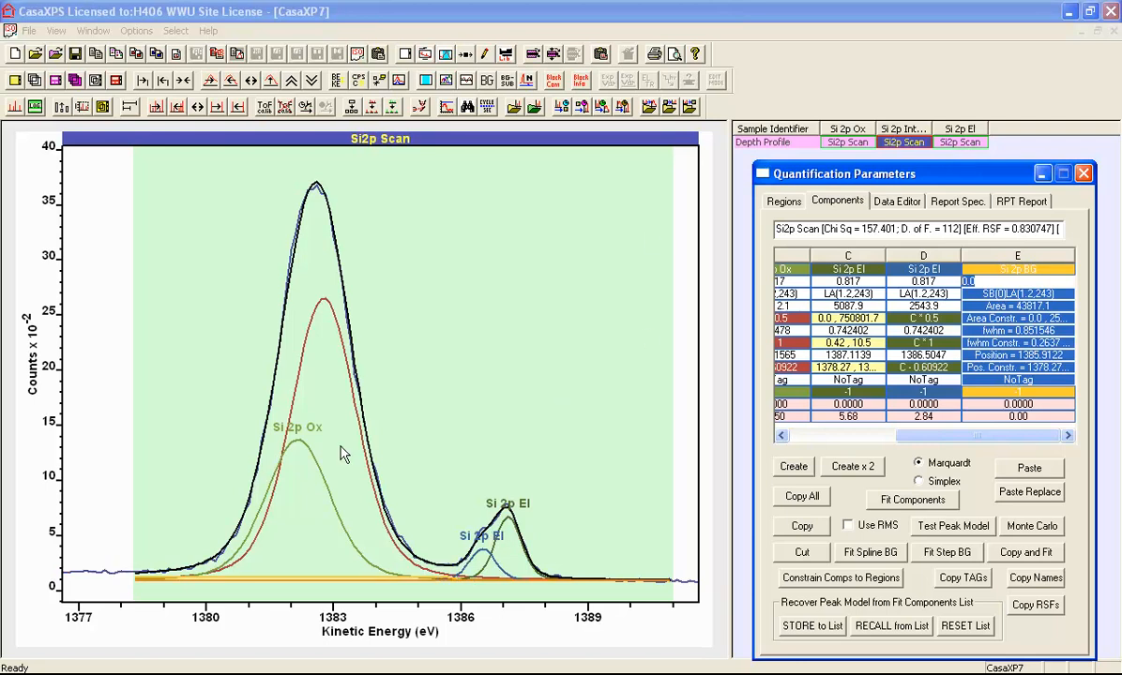
# - Propagate the regions and components from the Si 2p interface spectrum to the Si 2p Ox and Si 2p El spectra
pyautogui.click(842, 142)
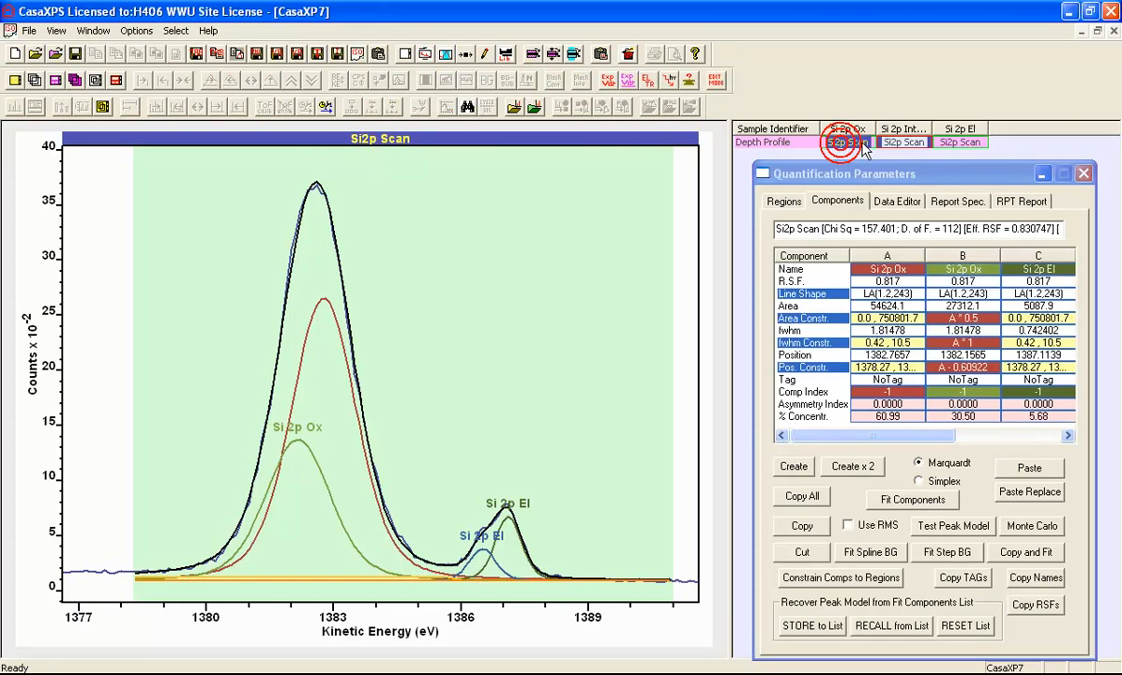
pyautogui.keyDown('ctrl'); pyautogui.click(958, 141); pyautogui.keyUp('ctrl')
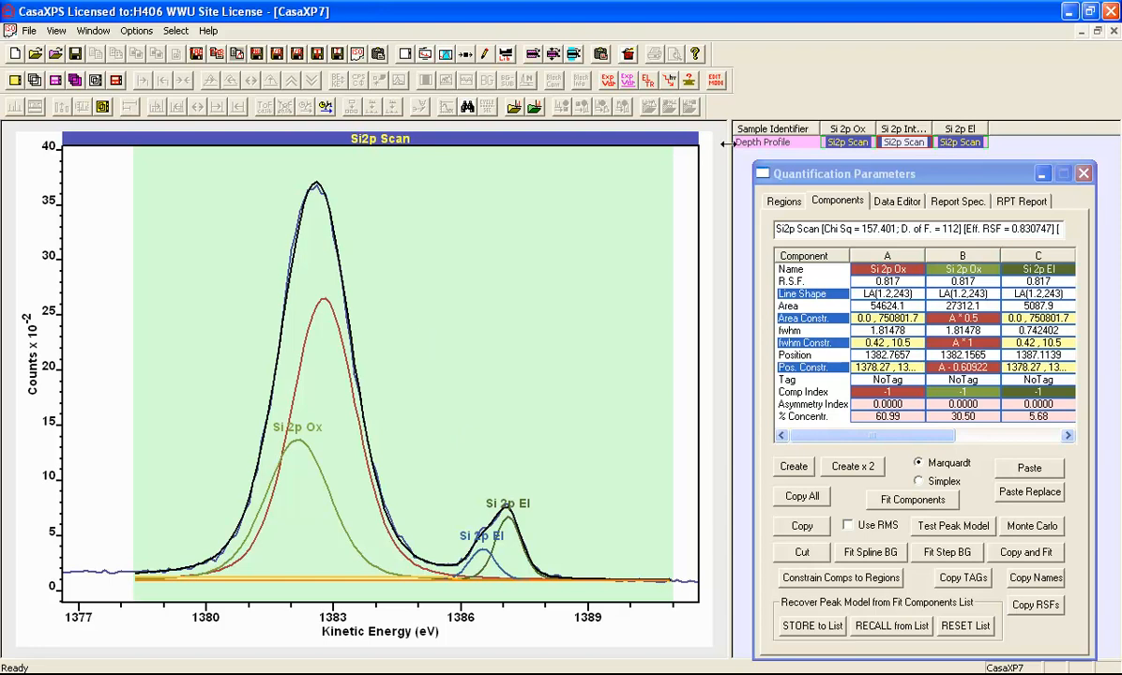
pyautogui.rightClick(457, 260)
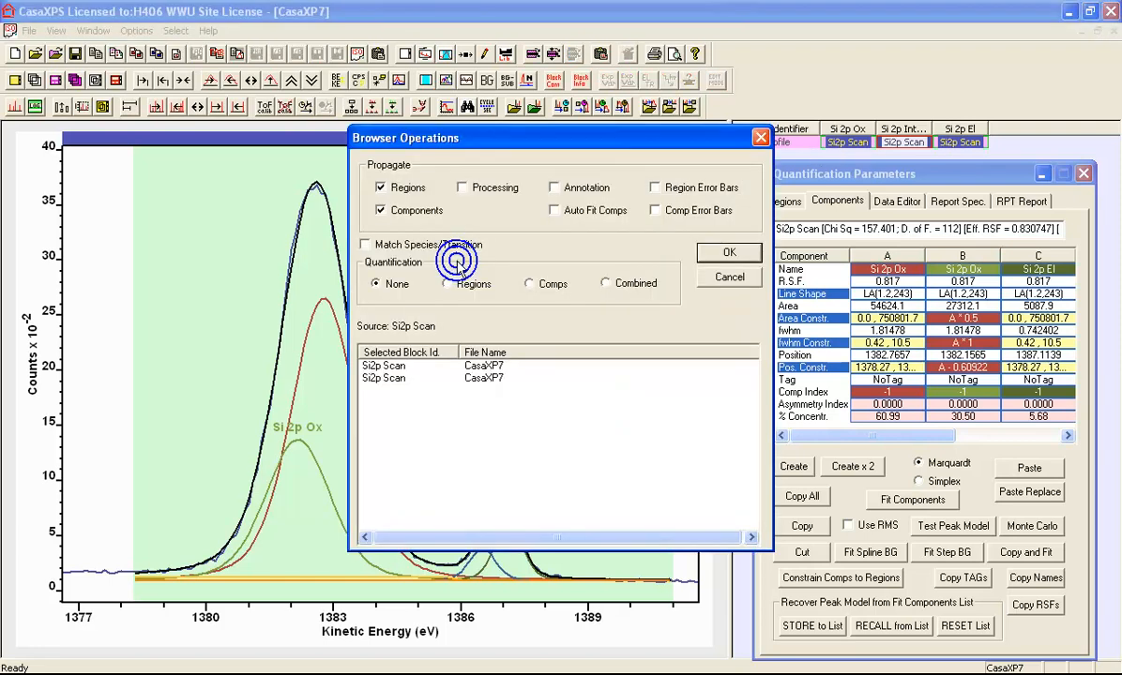
pyautogui.click(394, 186)
pyautogui.click(394, 187)
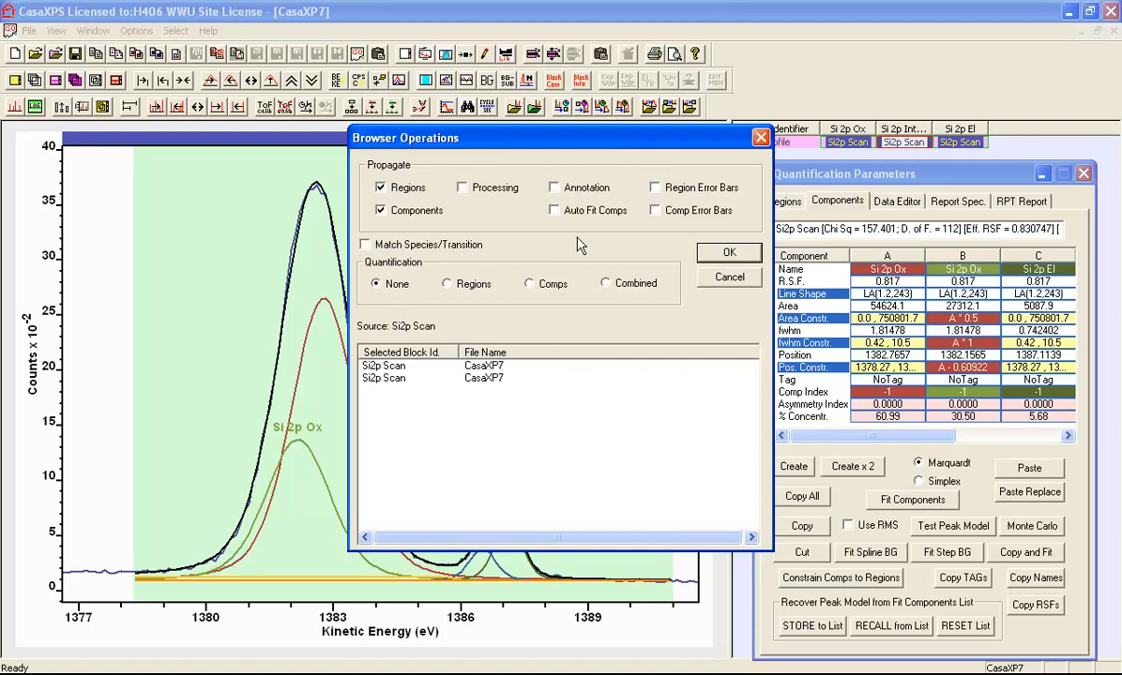
pyautogui.click(717, 256)
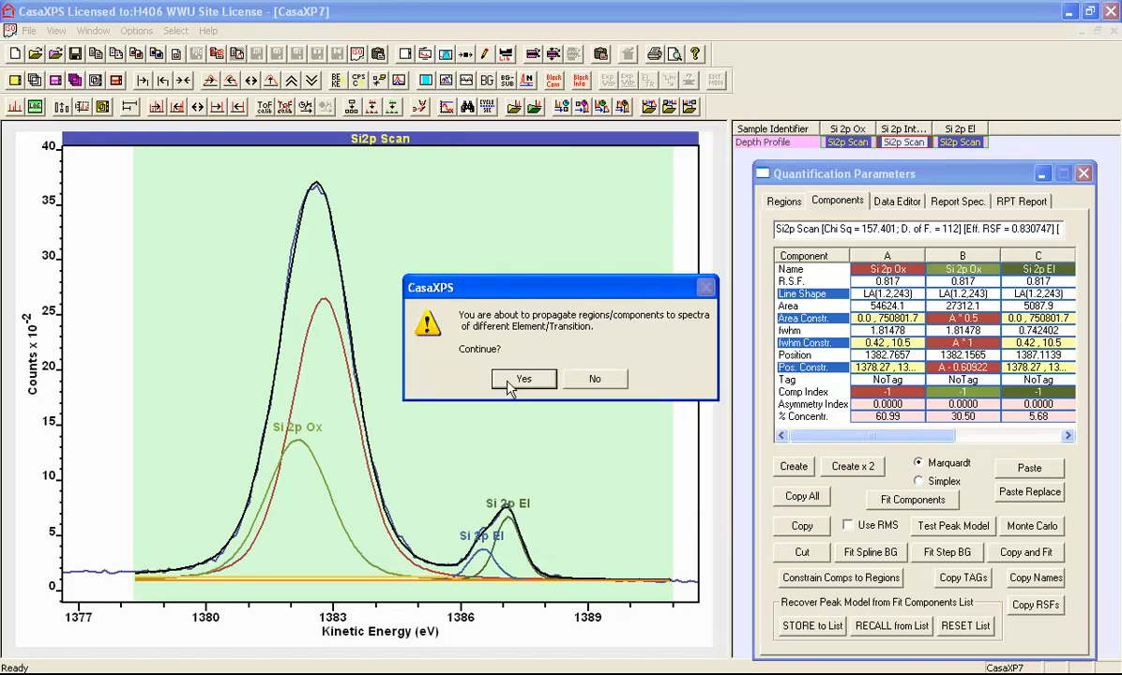
pyautogui.click(510, 388)
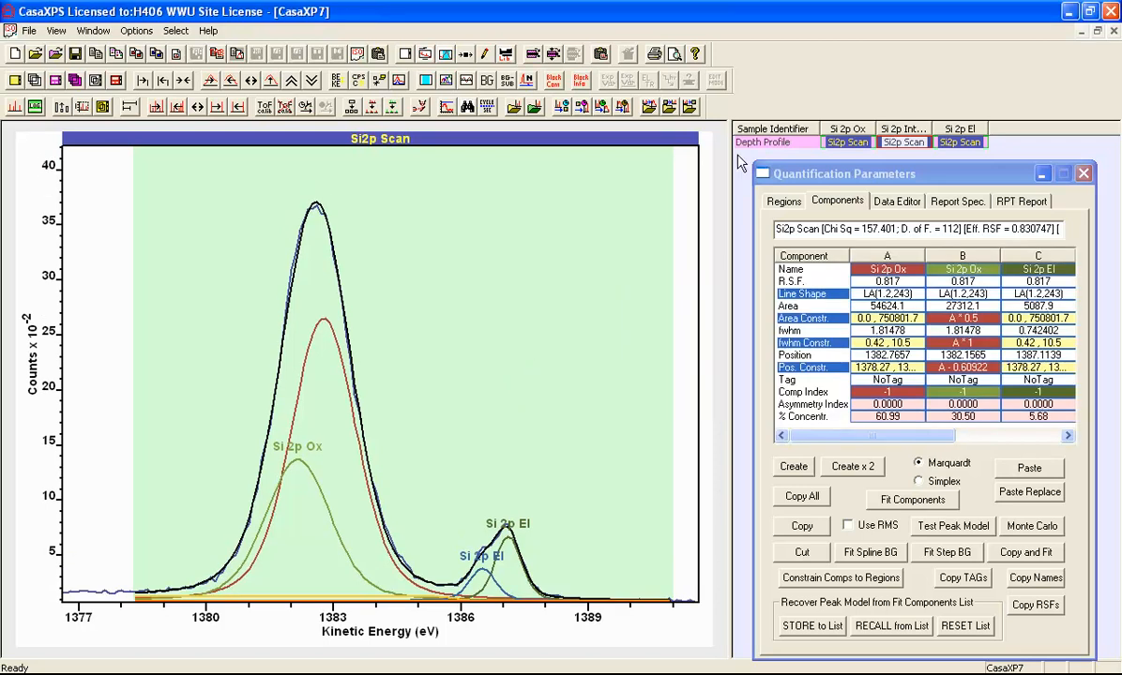
# - Display the Si 2p Ox spectrum and compare its data with and without the propagated components
pyautogui.click(778, 131)
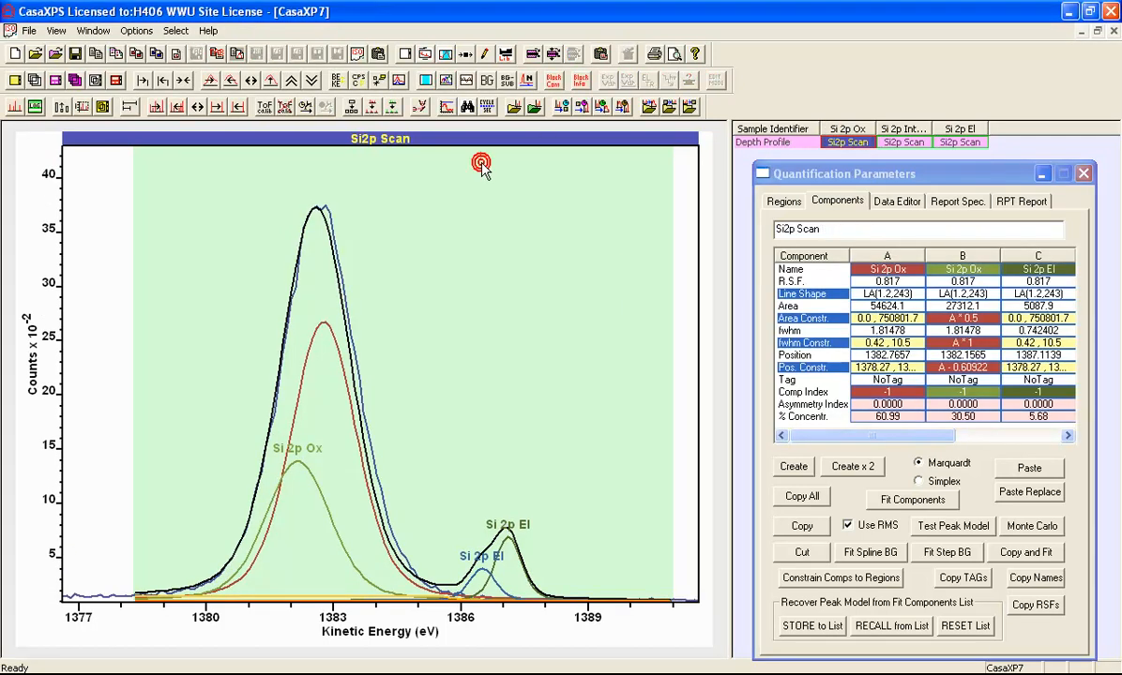
pyautogui.click(422, 79)
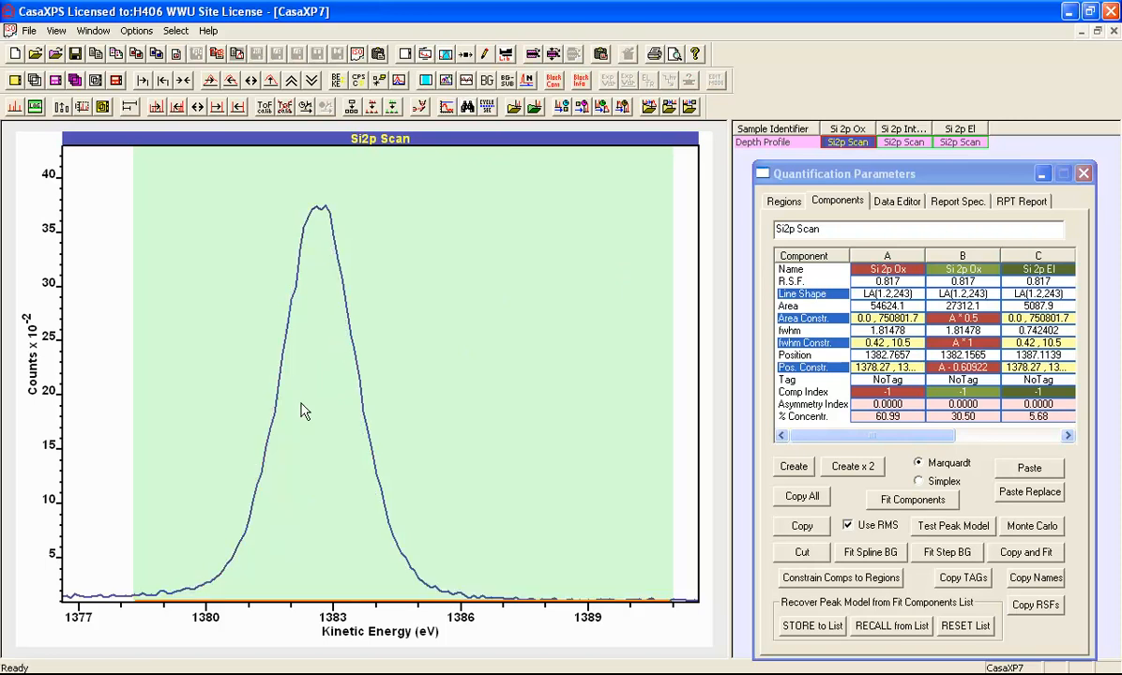
pyautogui.click(445, 81)
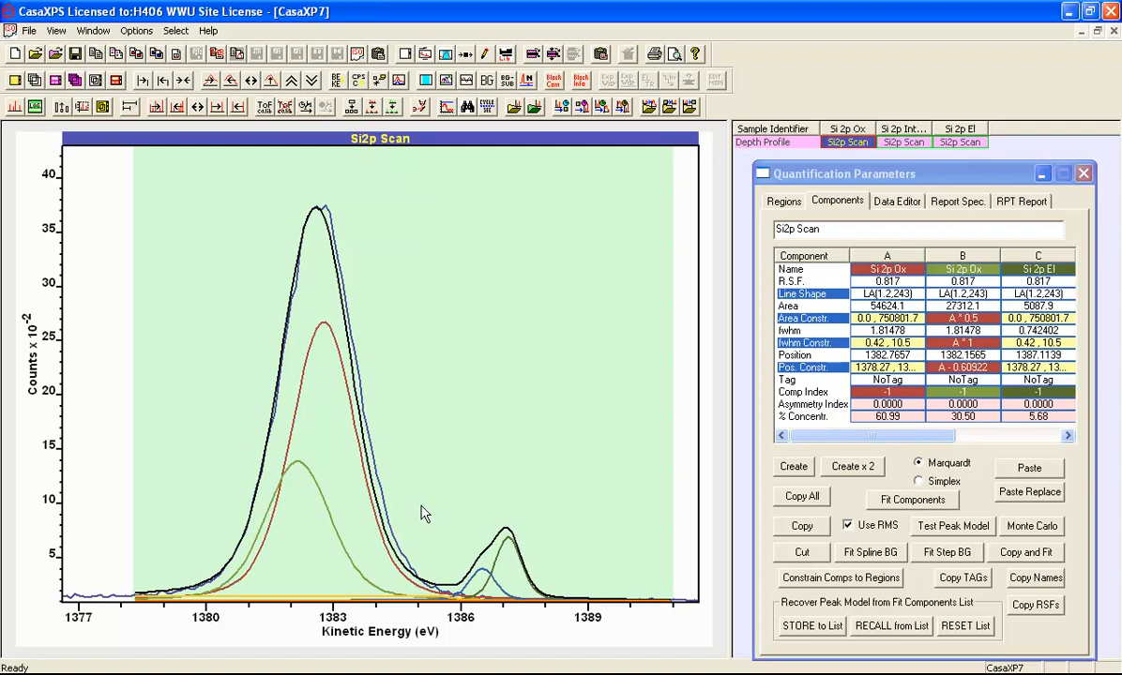
pyautogui.moveTo(844, 435); pyautogui.dragTo(953, 440)
pyautogui.moveTo(976, 439); pyautogui.dragTo(829, 440)
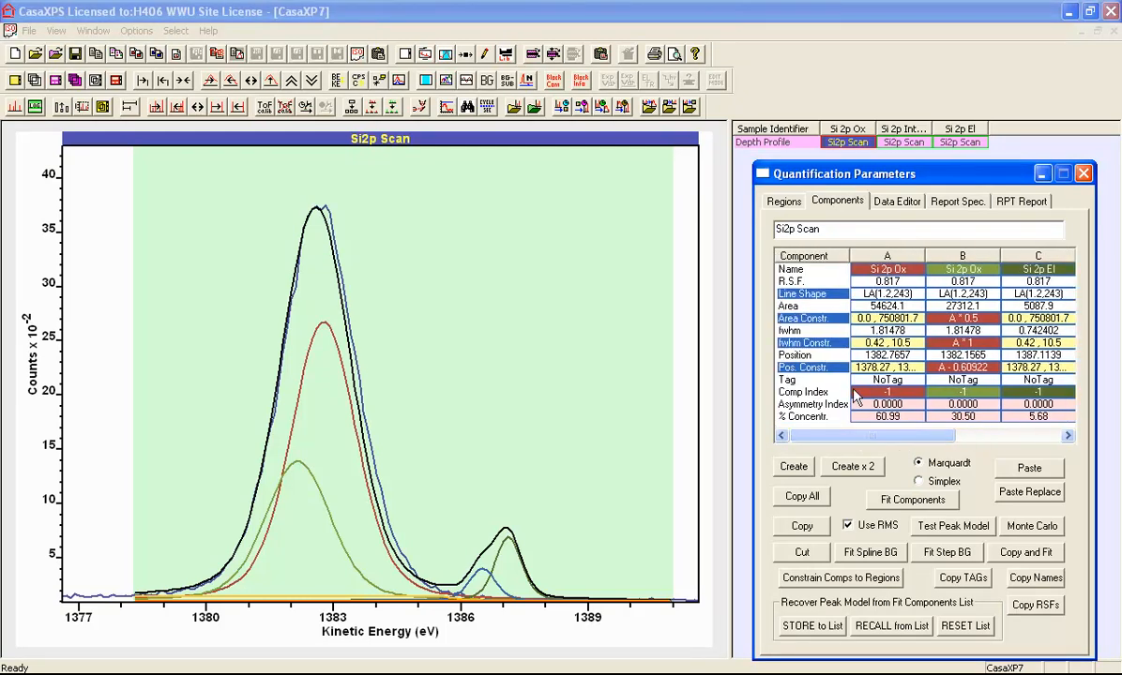
# - Set the position constraint of component C to #0.4 for the Si 2p Ox spectrum
pyautogui.click(880, 369)
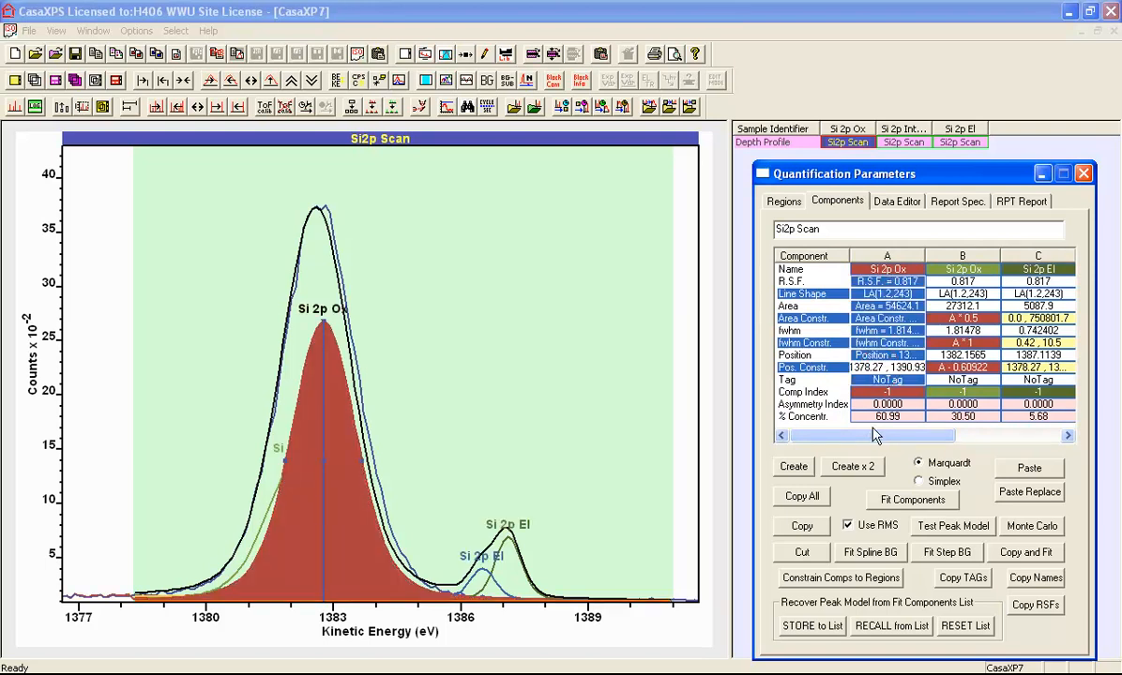
pyautogui.click(872, 428)
pyautogui.moveTo(874, 438); pyautogui.dragTo(950, 438)
pyautogui.click(868, 361)
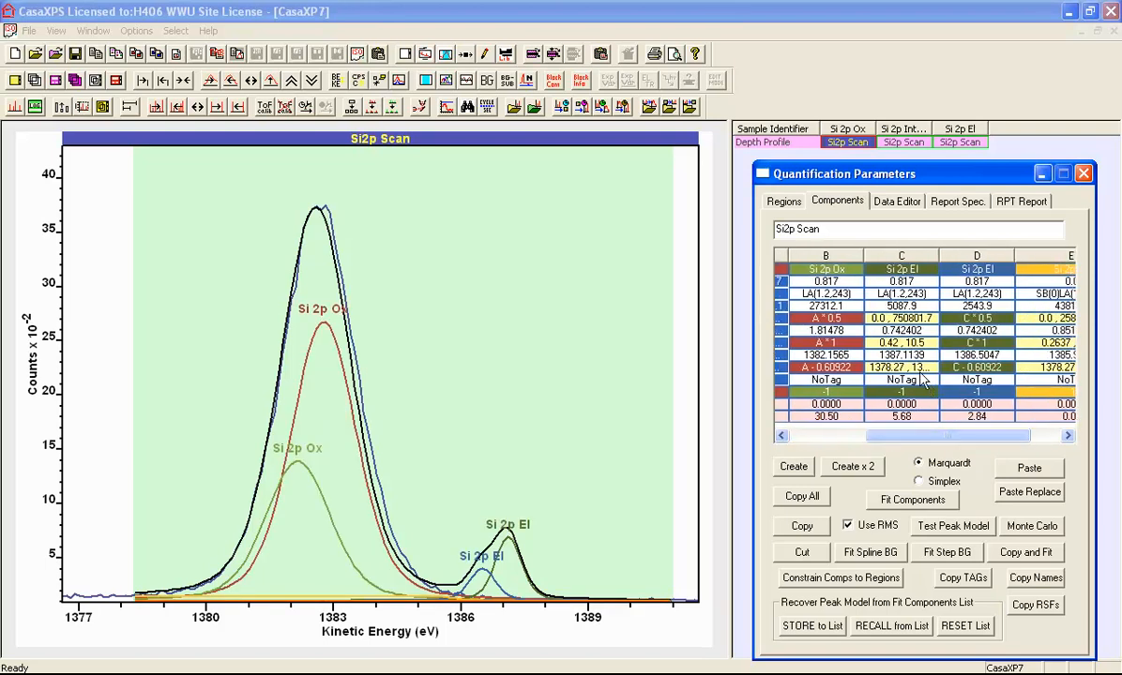
pyautogui.moveTo(936, 368); pyautogui.dragTo(851, 366)
pyautogui.write('#0.4')
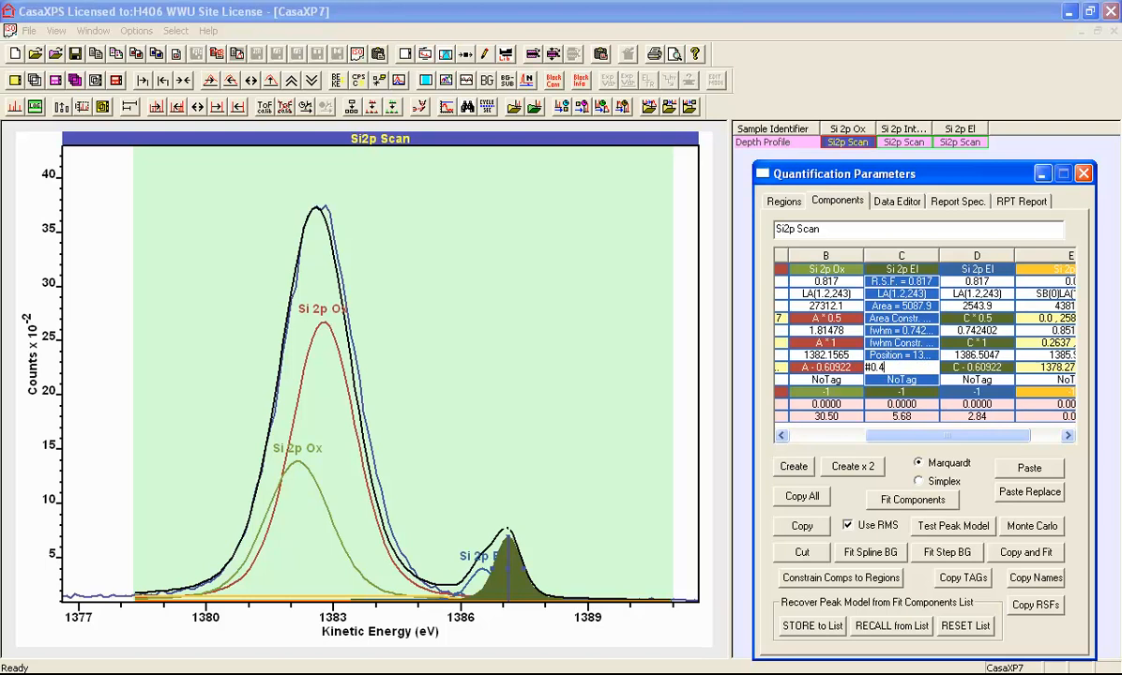
pyautogui.press('Return')
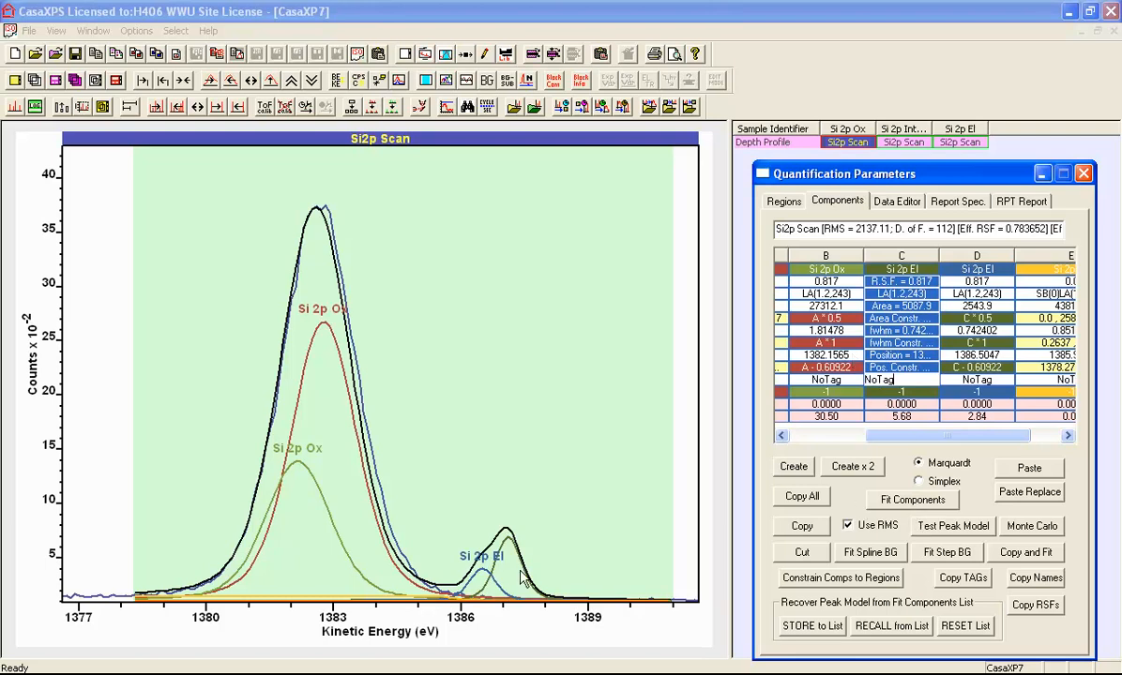
# - Fit the components to the Si 2p Ox spectrum and examine component C's fitted area, fwhm and position
pyautogui.click(908, 502)
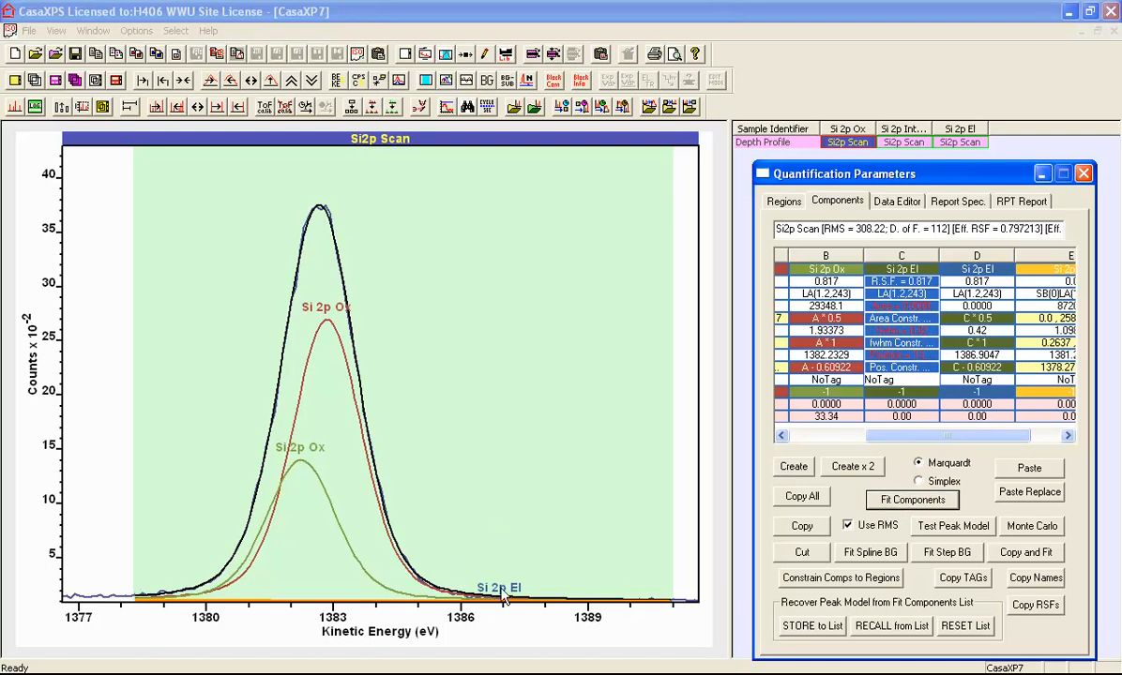
pyautogui.click(903, 306)
pyautogui.click(913, 331)
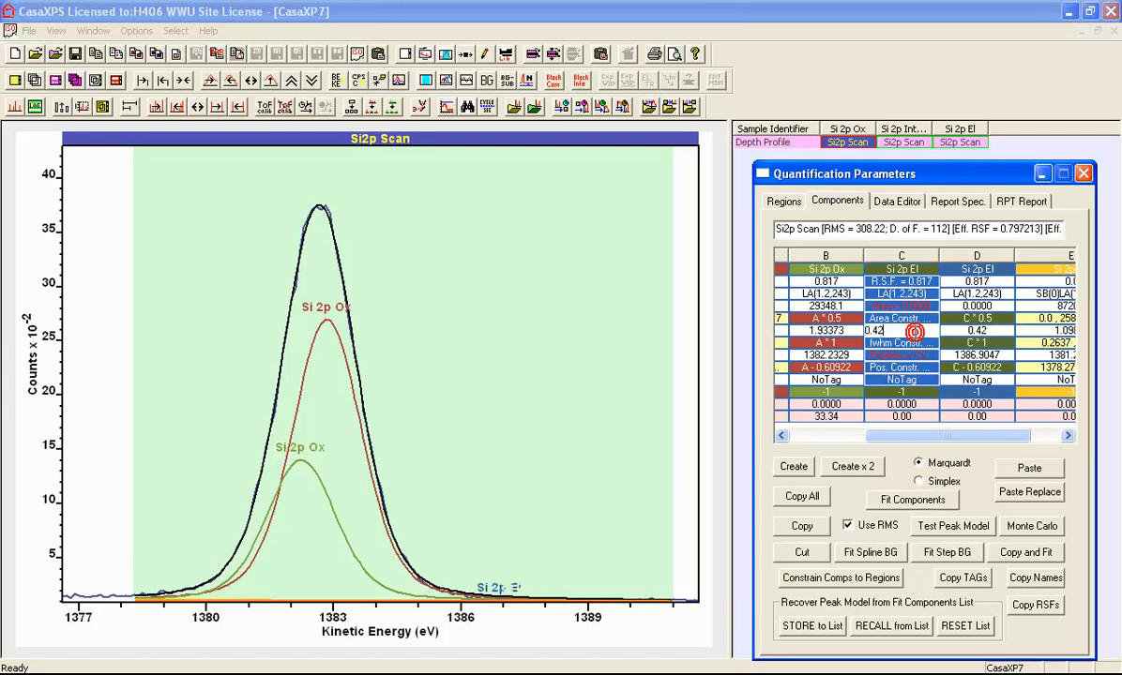
pyautogui.click(912, 356)
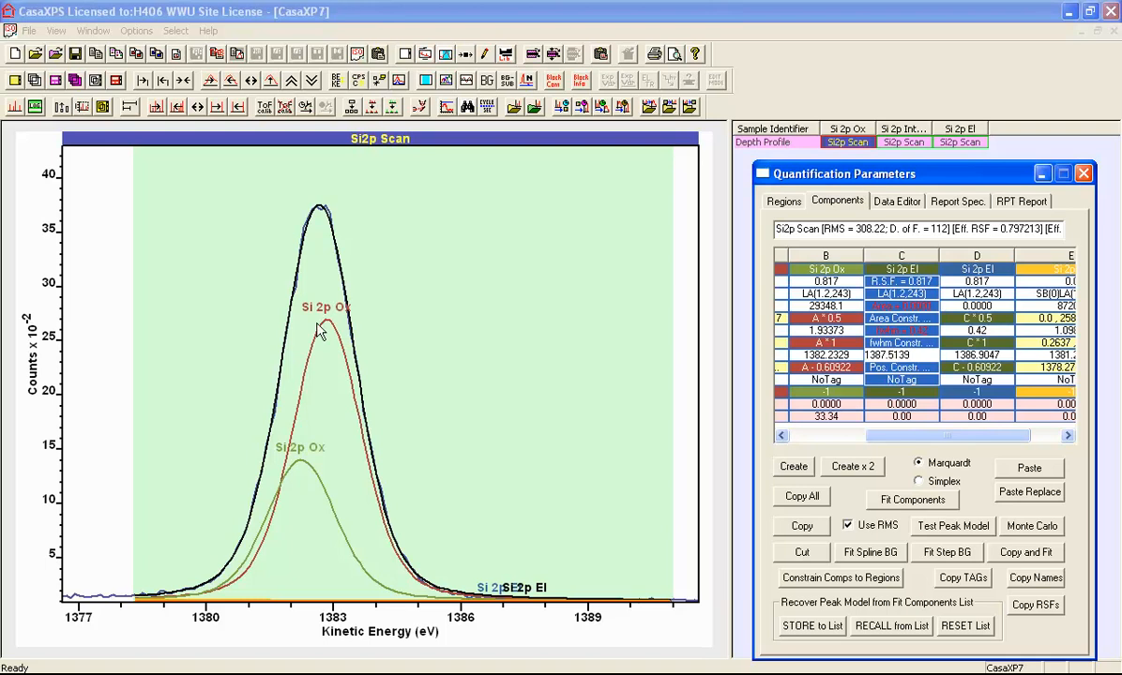
# - For the Si 2p El spectrum, set component A's position constraint to #0.4 and fit the components
pyautogui.click(963, 143)
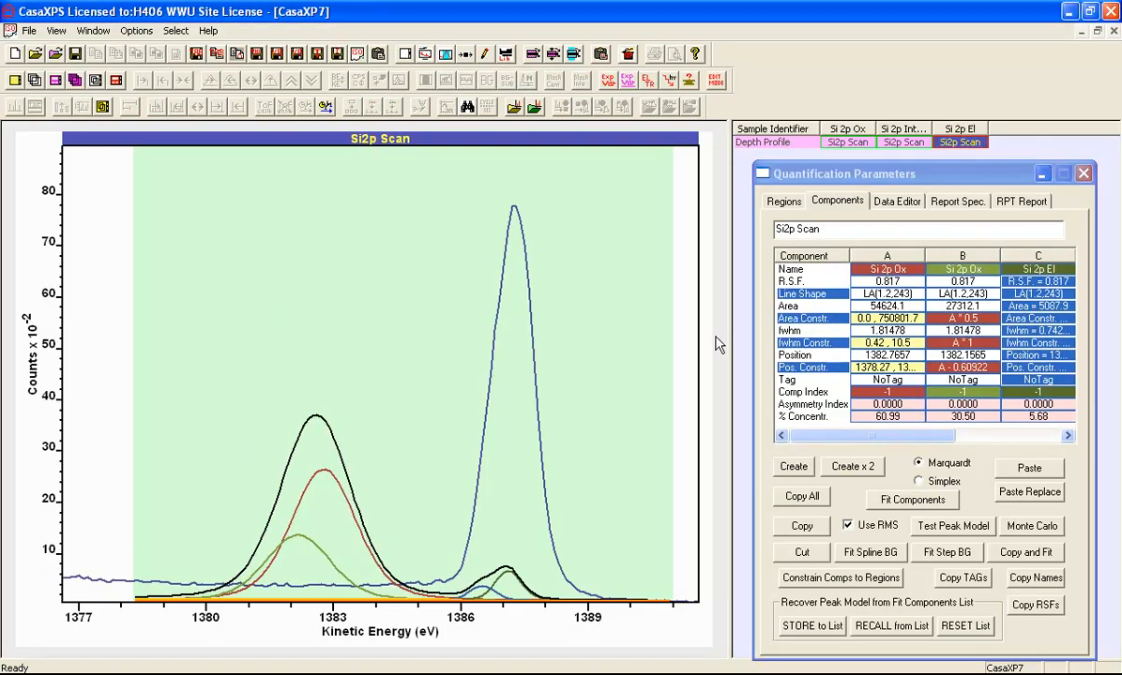
pyautogui.moveTo(857, 435); pyautogui.dragTo(815, 433)
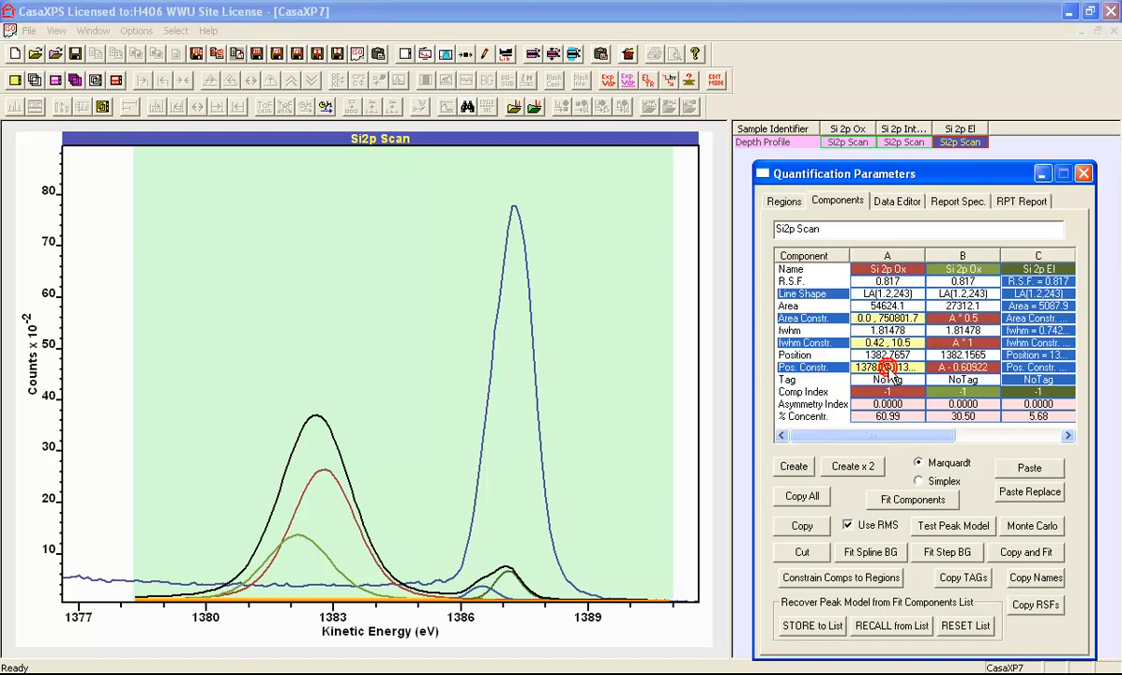
pyautogui.click(891, 368)
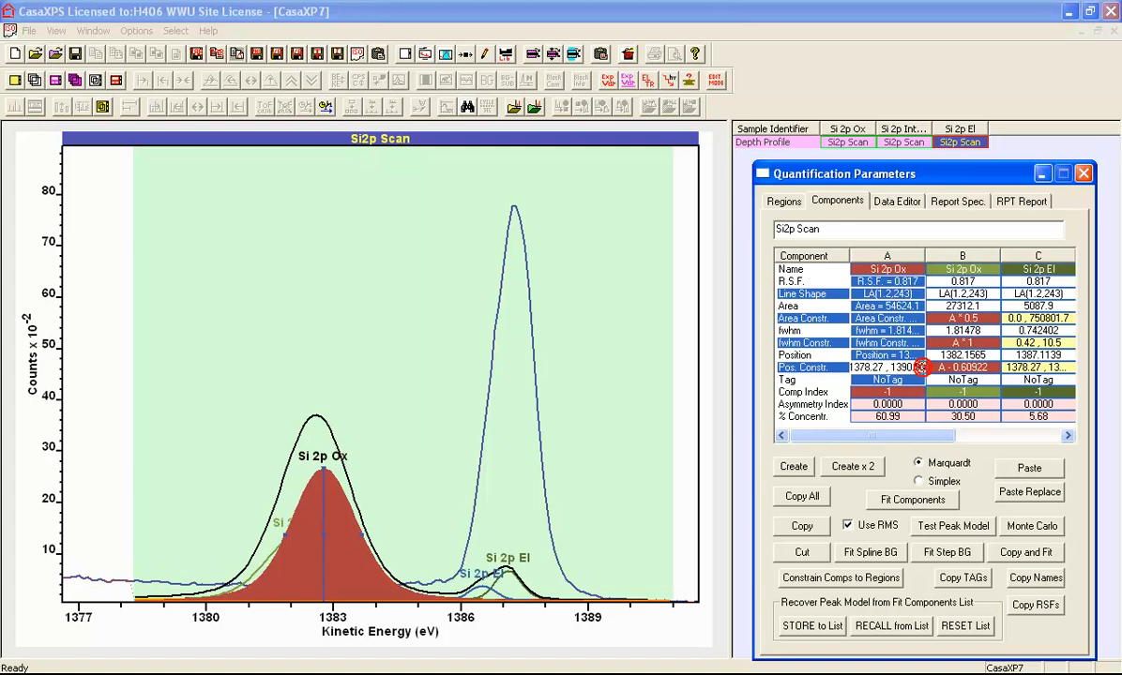
pyautogui.write('#0.4')
pyautogui.press('Return')
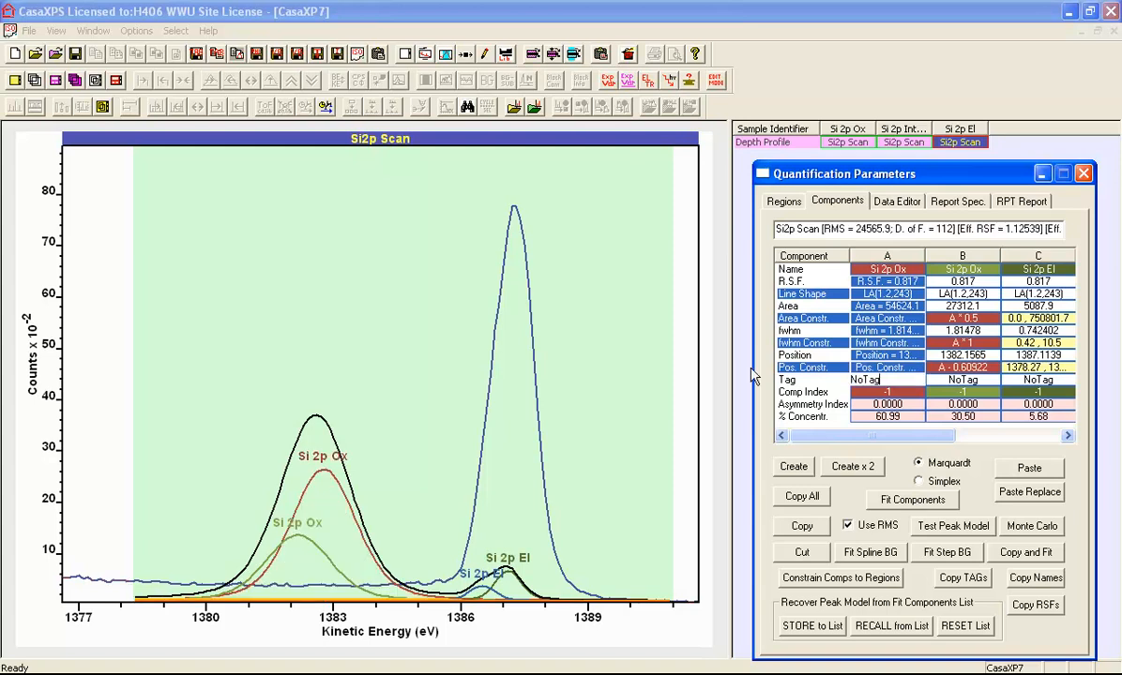
pyautogui.click(901, 504)
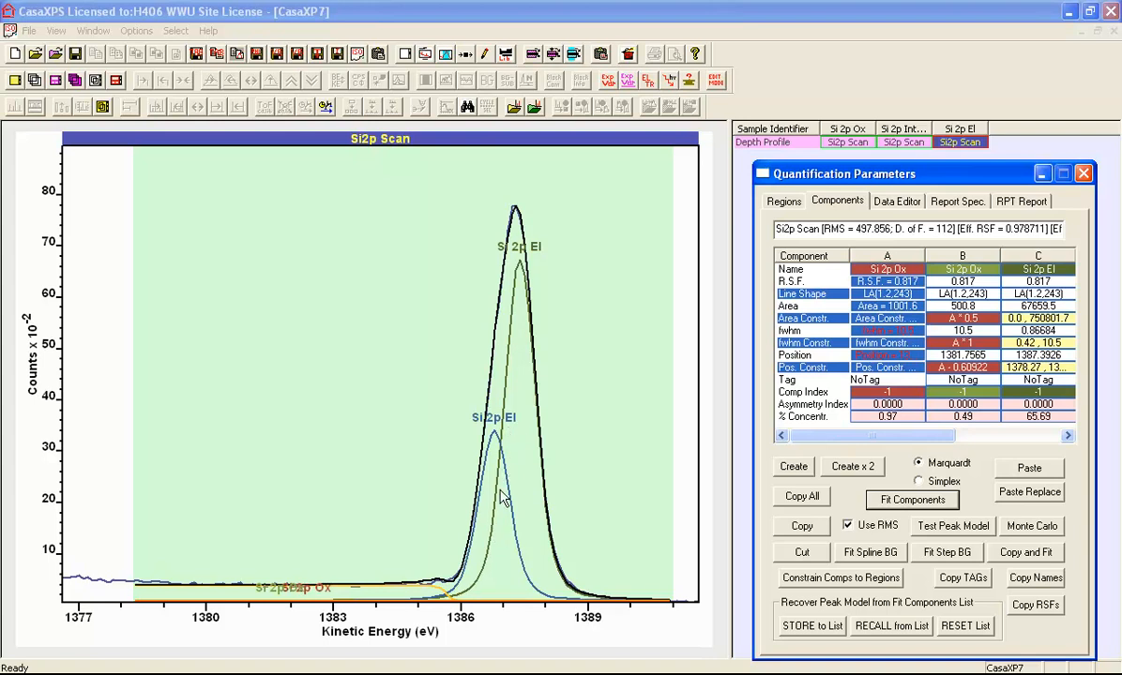
# - Rename components A and B of the Si 2p El spectrum as Si 2p Ox Bulk Zero
pyautogui.click(958, 283)
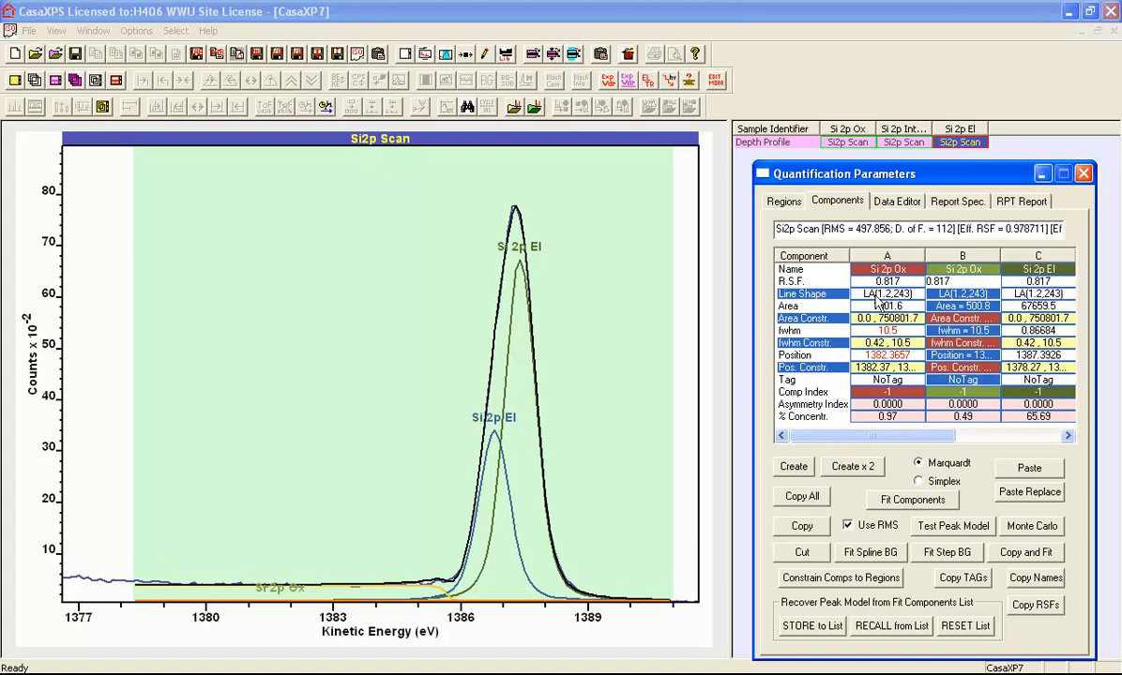
pyautogui.click(902, 270)
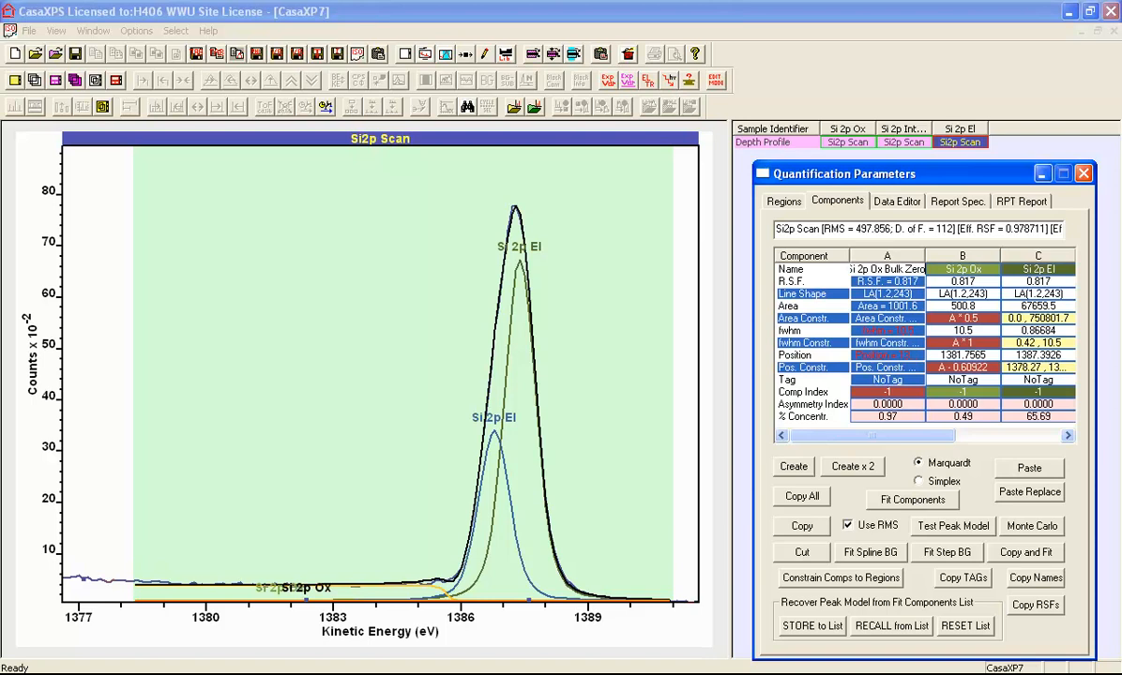
pyautogui.press('Return')
pyautogui.click(906, 271)
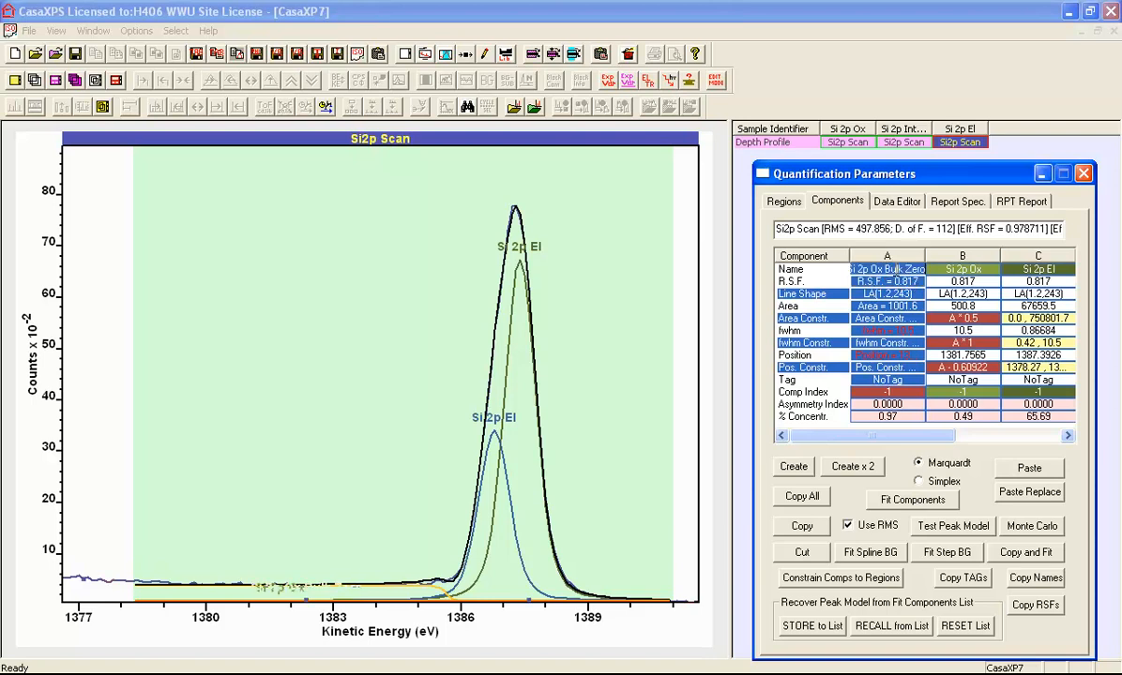
pyautogui.click(973, 269)
pyautogui.write('Si 2p Ox Bulk Zero')
pyautogui.press('Return')
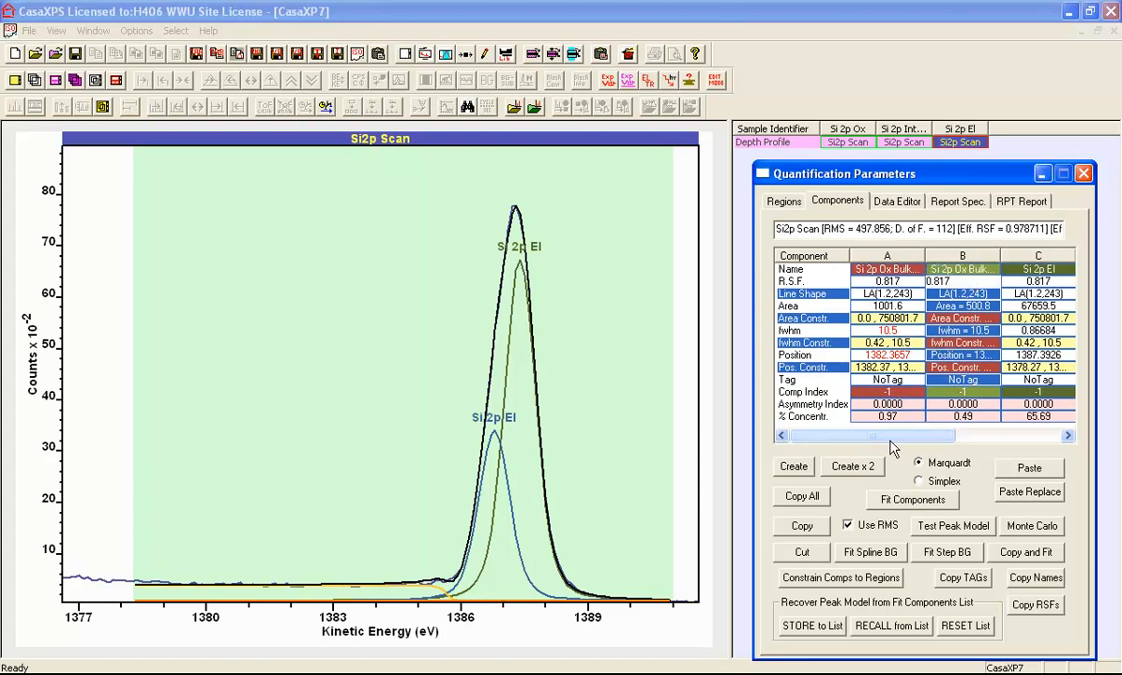
pyautogui.moveTo(896, 437); pyautogui.dragTo(971, 445)
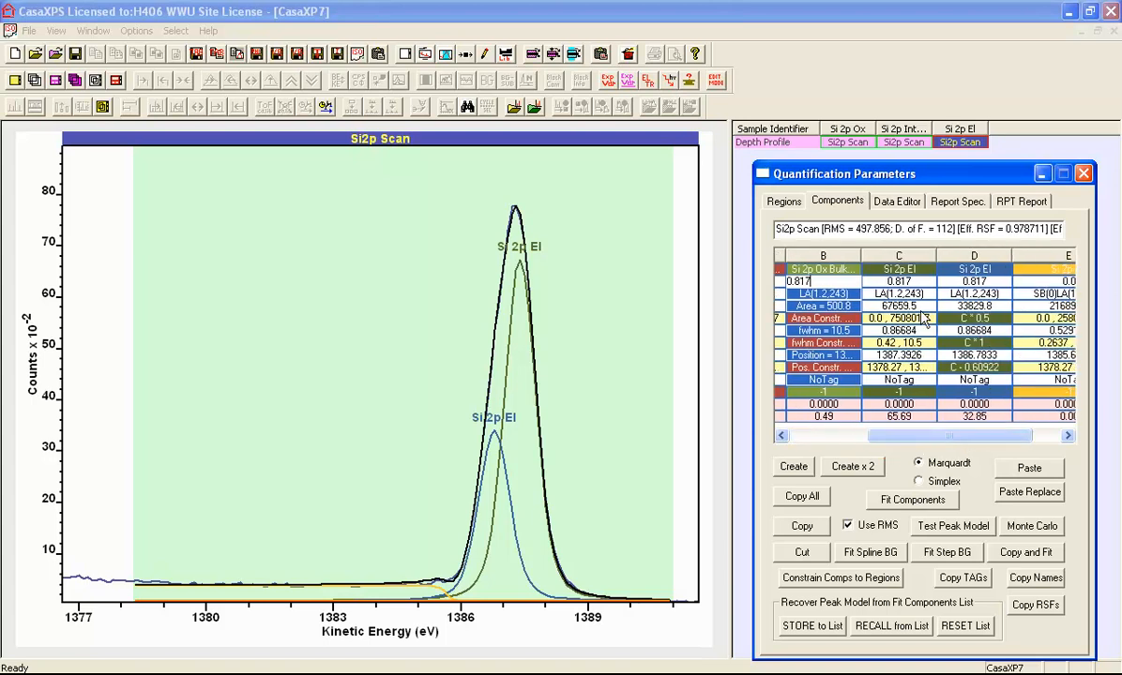
# - Rename components C and D of the Si 2p El spectrum as Si 2p El Bulk, leaving the background component's name as is
pyautogui.click(919, 272)
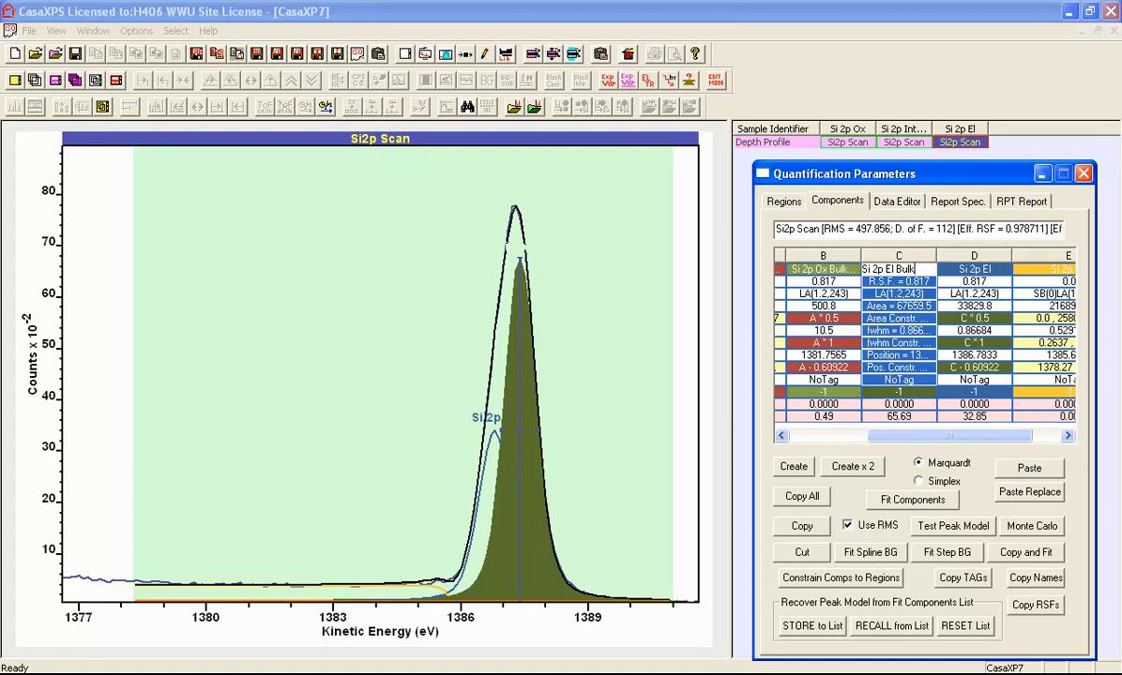
pyautogui.click(919, 282)
pyautogui.click(897, 270)
pyautogui.moveTo(921, 269); pyautogui.dragTo(757, 269)
pyautogui.hotkey('ctrl', 'c')
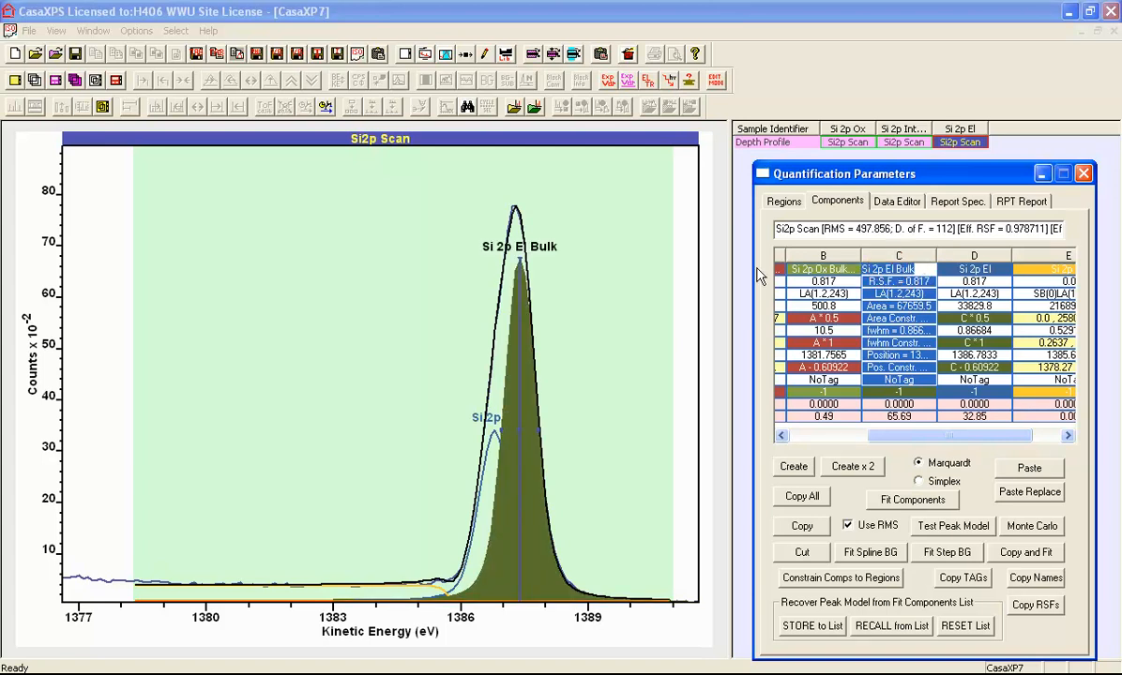
pyautogui.click(988, 269)
pyautogui.hotkey('ctrl', 'v')
pyautogui.press('Return')
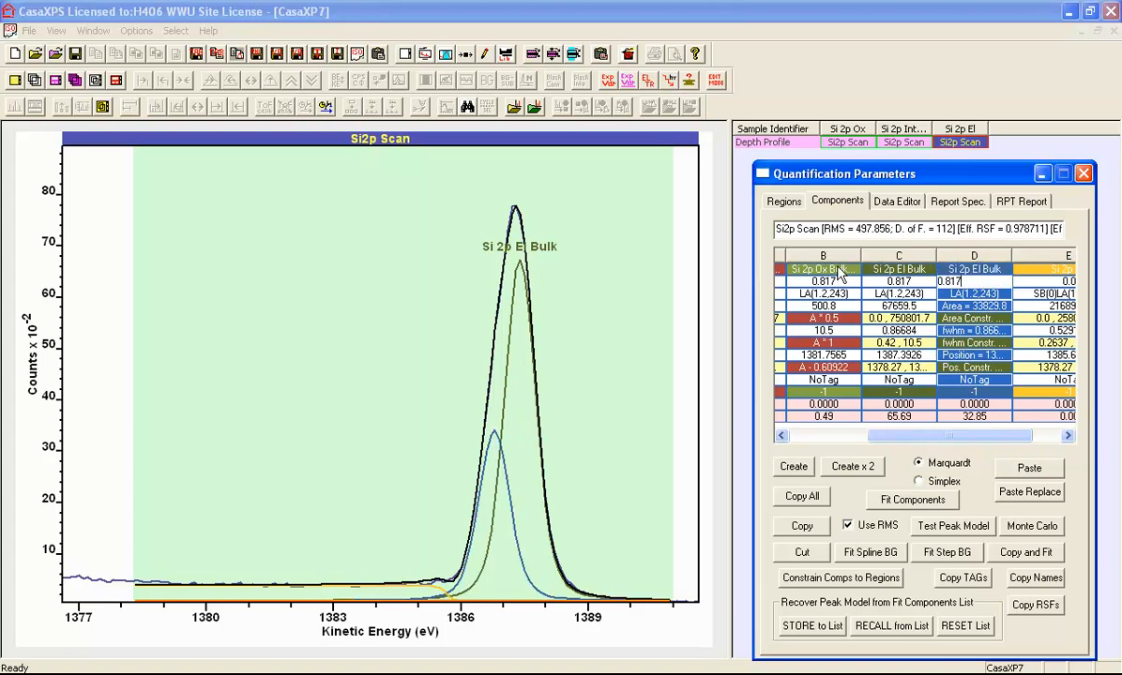
pyautogui.click(1042, 267)
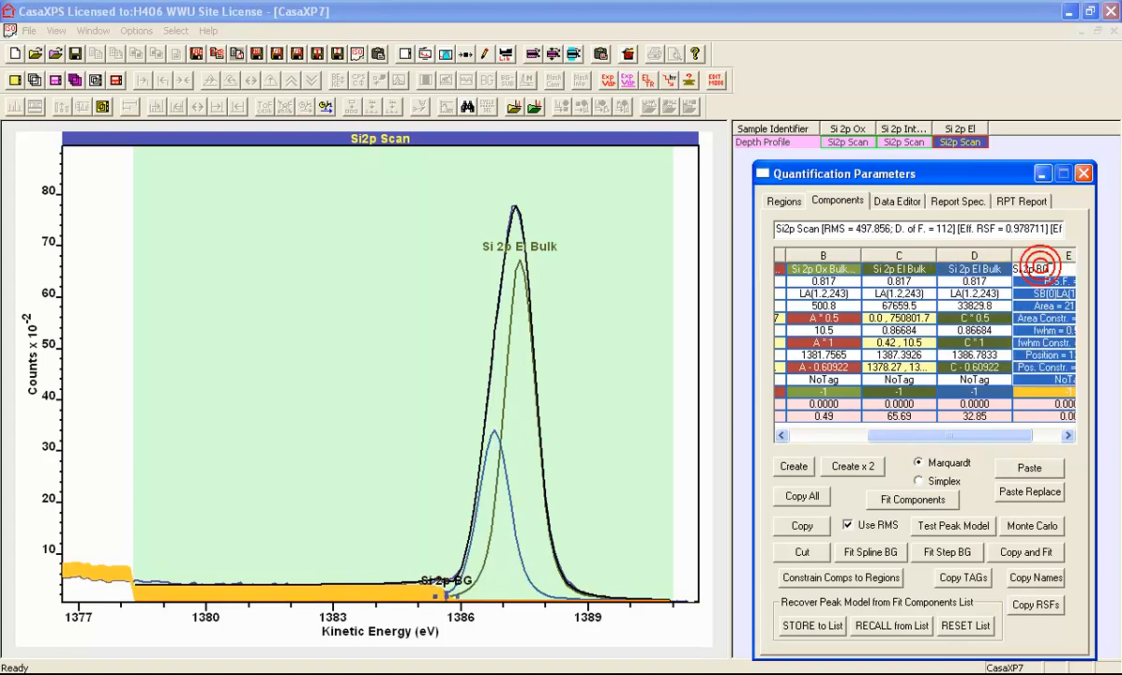
pyautogui.click(1047, 281)
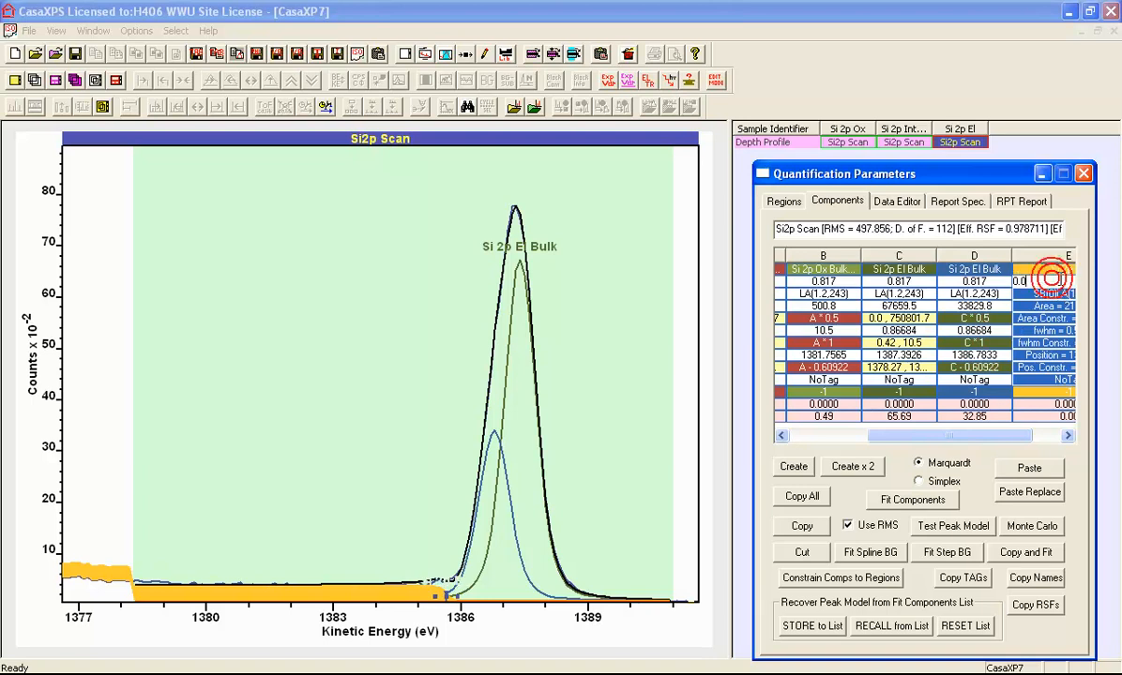
# - Display the Si 2p Ox spectrum and rename its components A and B as Si 2p Ox Bulk
pyautogui.click(849, 142)
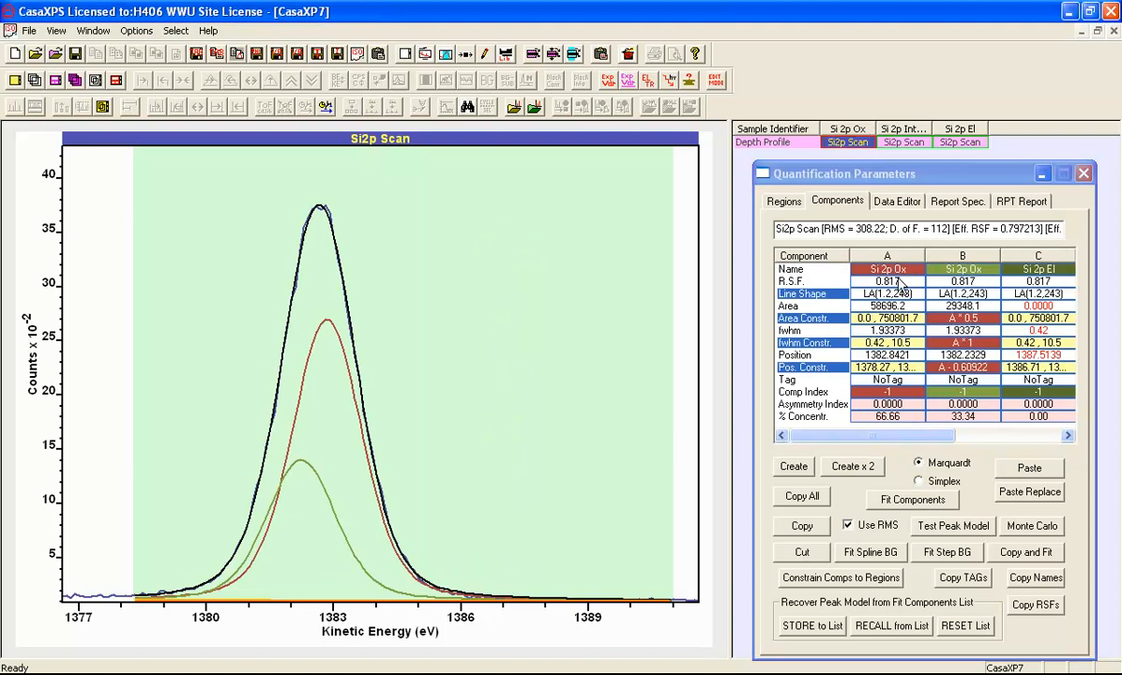
pyautogui.click(906, 271)
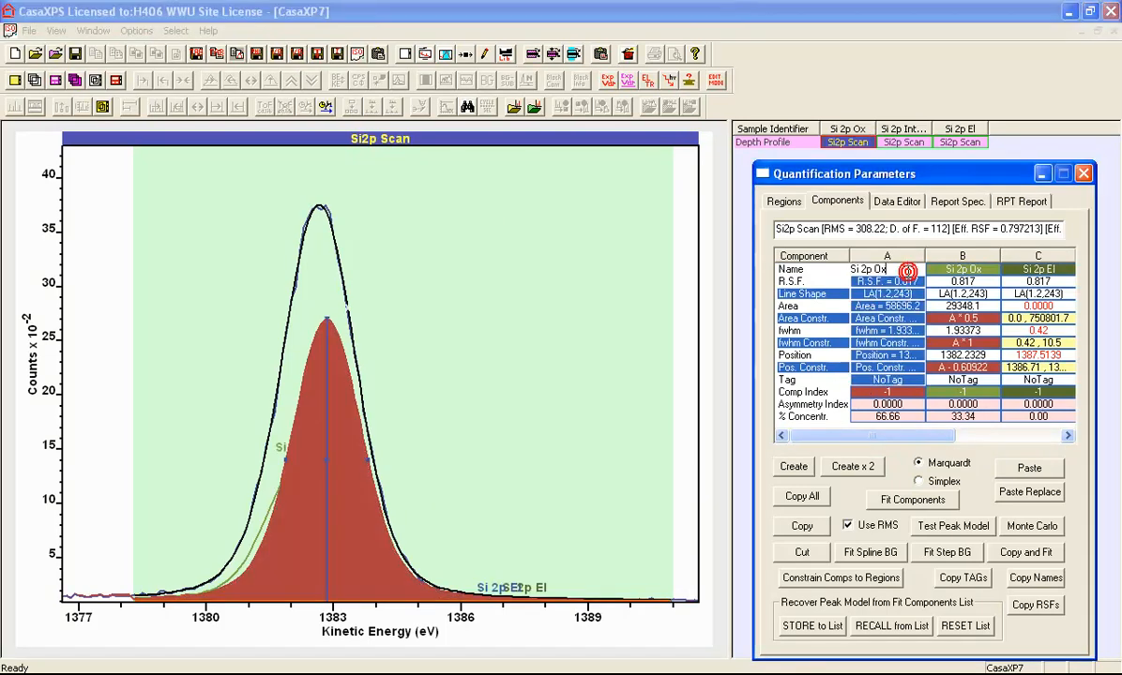
pyautogui.write('Bulk')
pyautogui.press('Return')
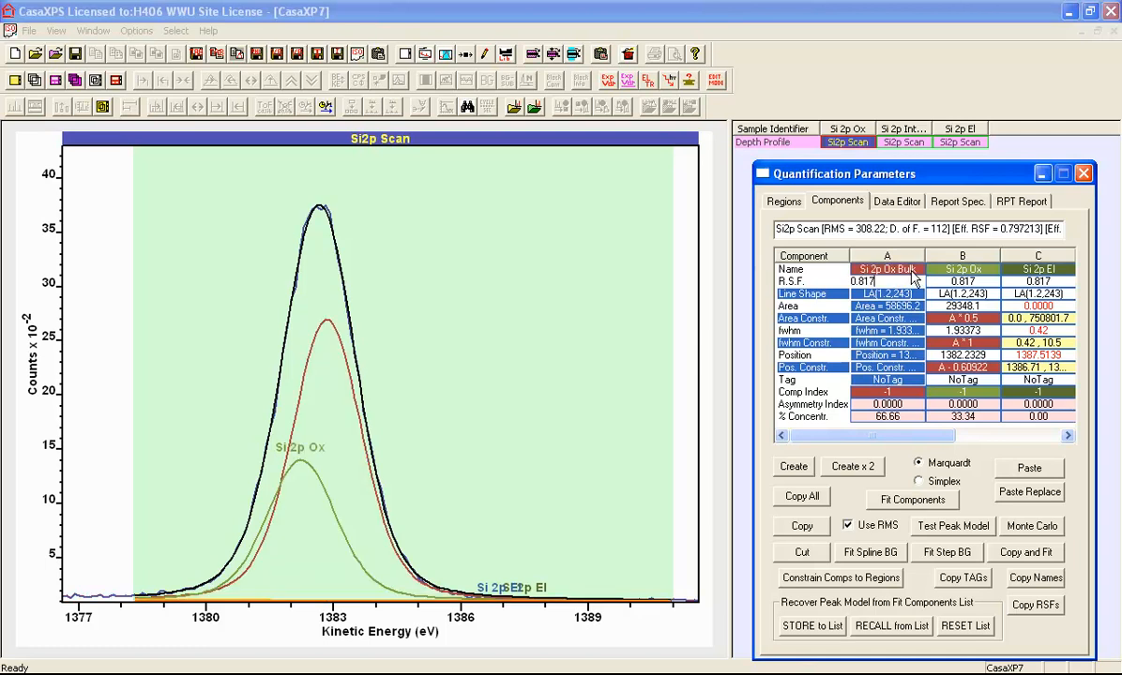
pyautogui.click(908, 271)
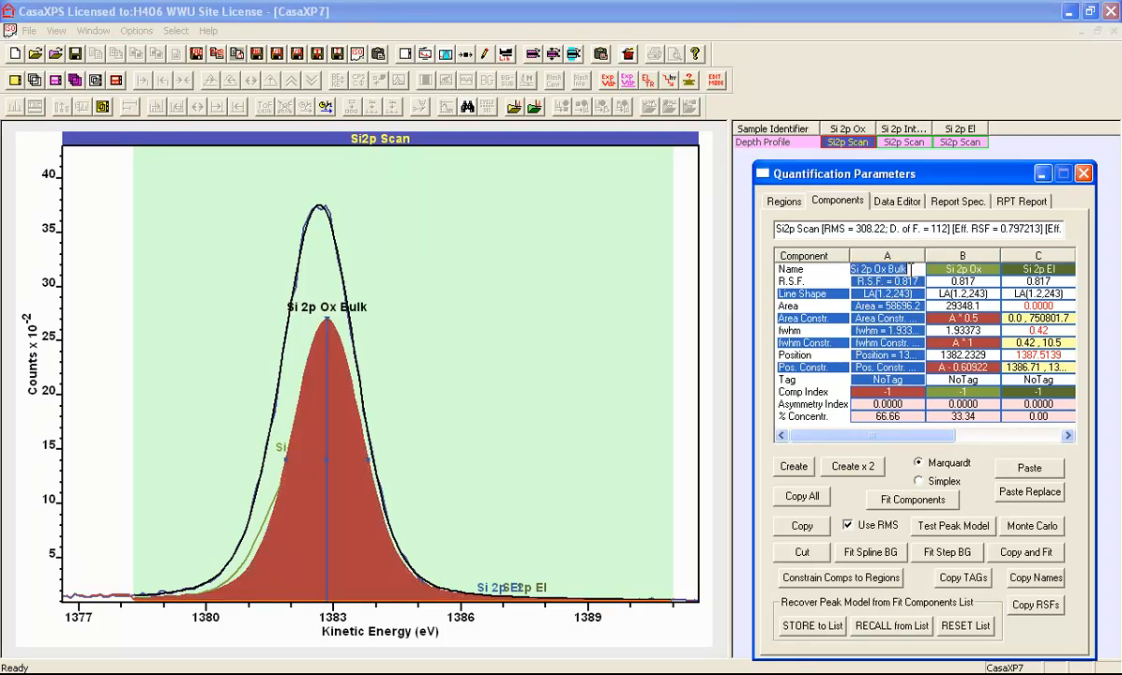
pyautogui.click(977, 269)
pyautogui.write('Bulk')
pyautogui.press('Return')
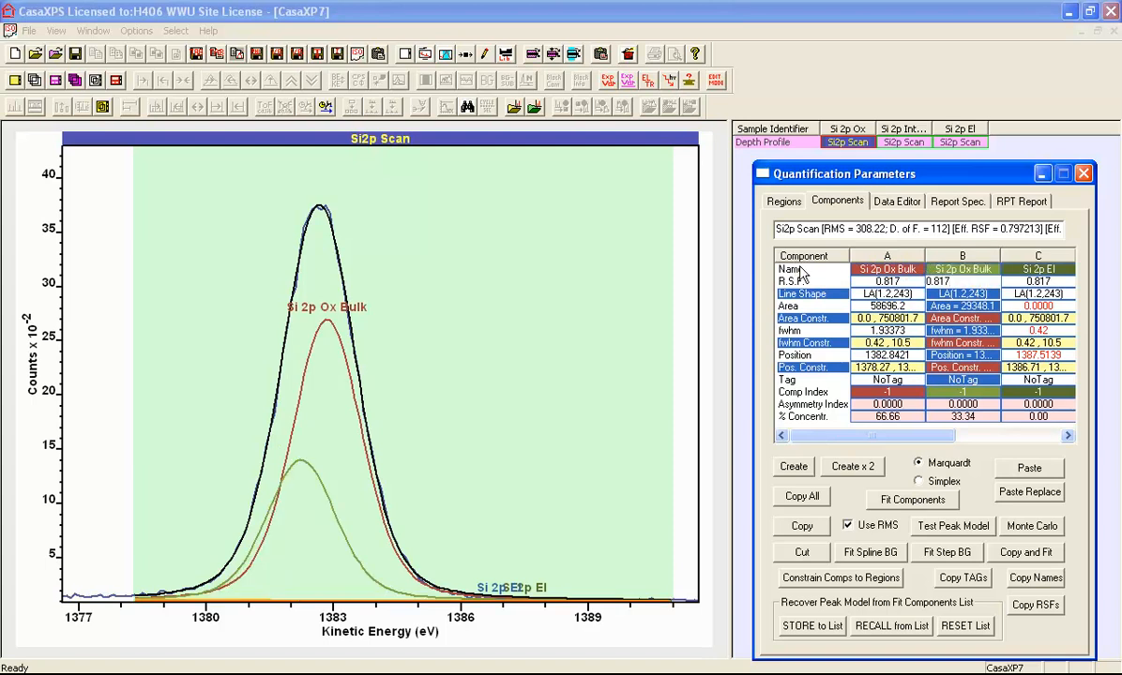
# - Rename components C and D of the Si 2p Ox spectrum as Si 2p El Zero
pyautogui.moveTo(796, 435); pyautogui.dragTo(959, 439)
pyautogui.click(882, 269)
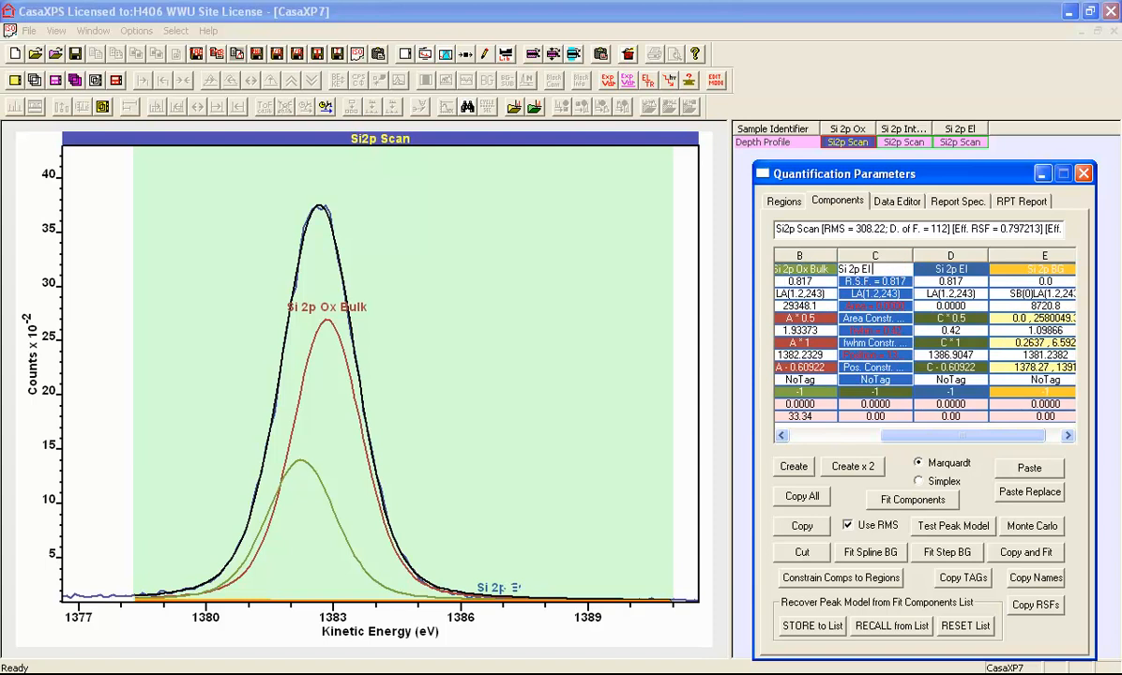
pyautogui.press('Return')
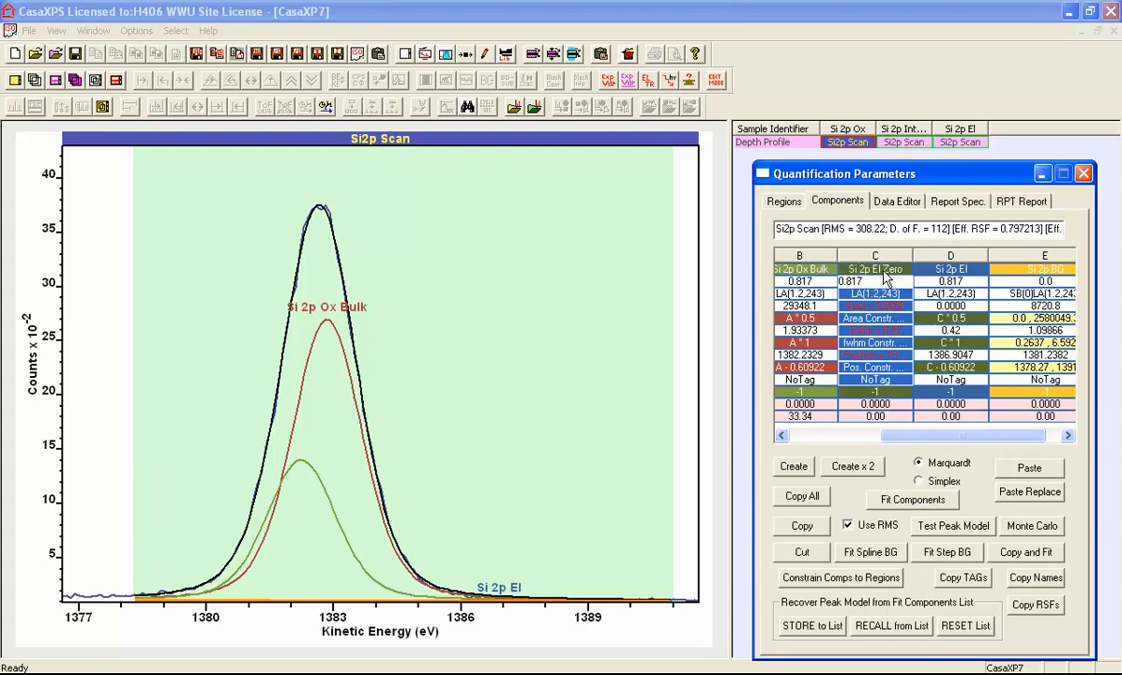
pyautogui.click(948, 269)
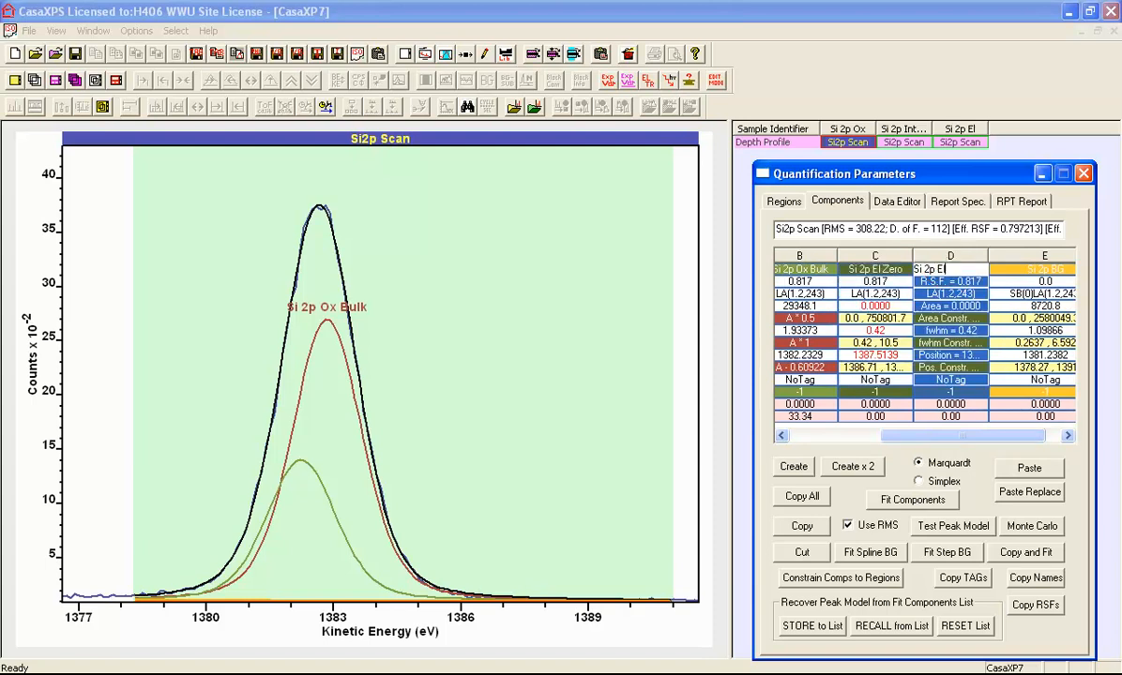
pyautogui.write('Zero')
pyautogui.press('Return')
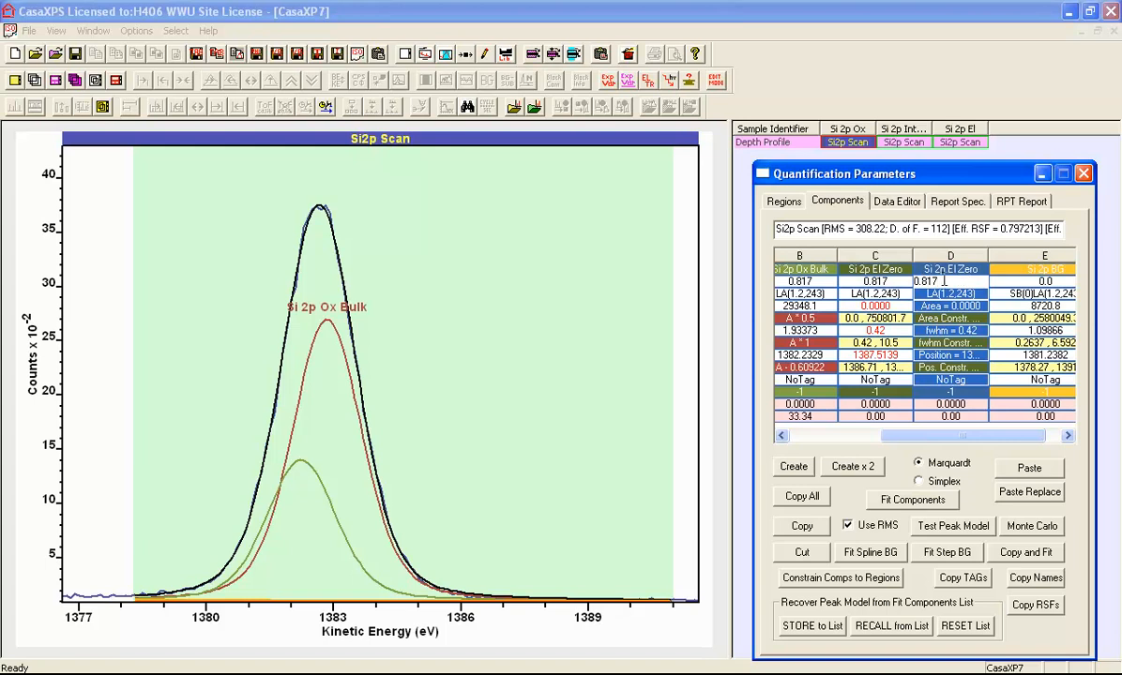
# - Compare the component names and quantification item names of the Si 2p Ox, interface and Si 2p El spectra
pyautogui.click(954, 201)
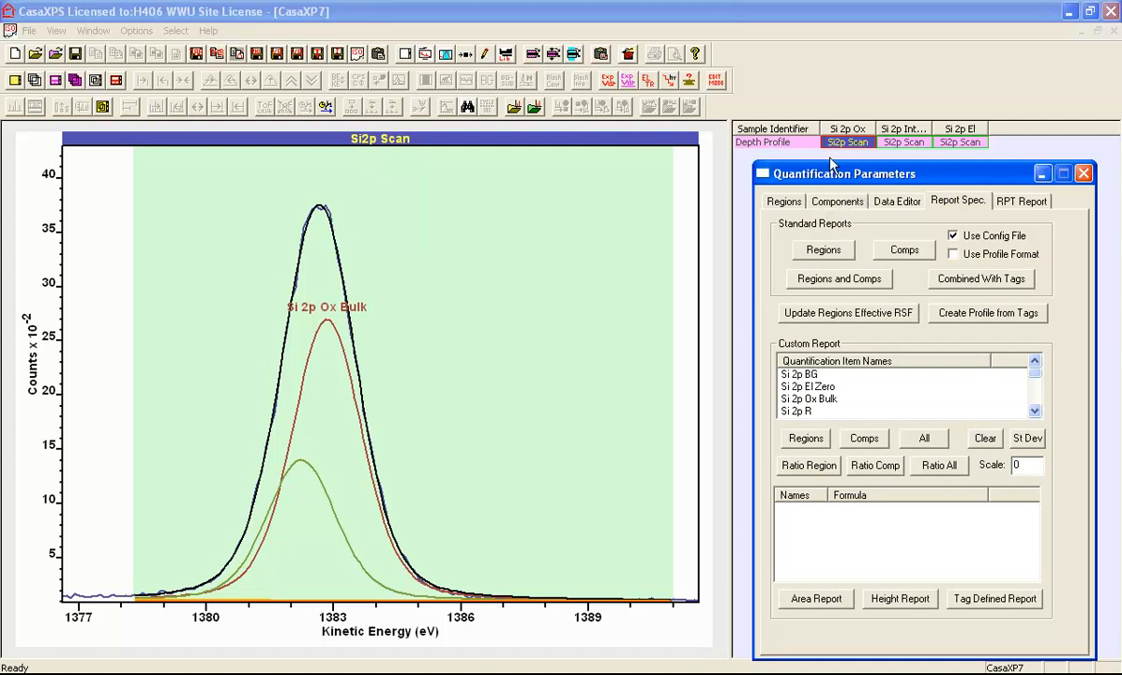
pyautogui.click(904, 145)
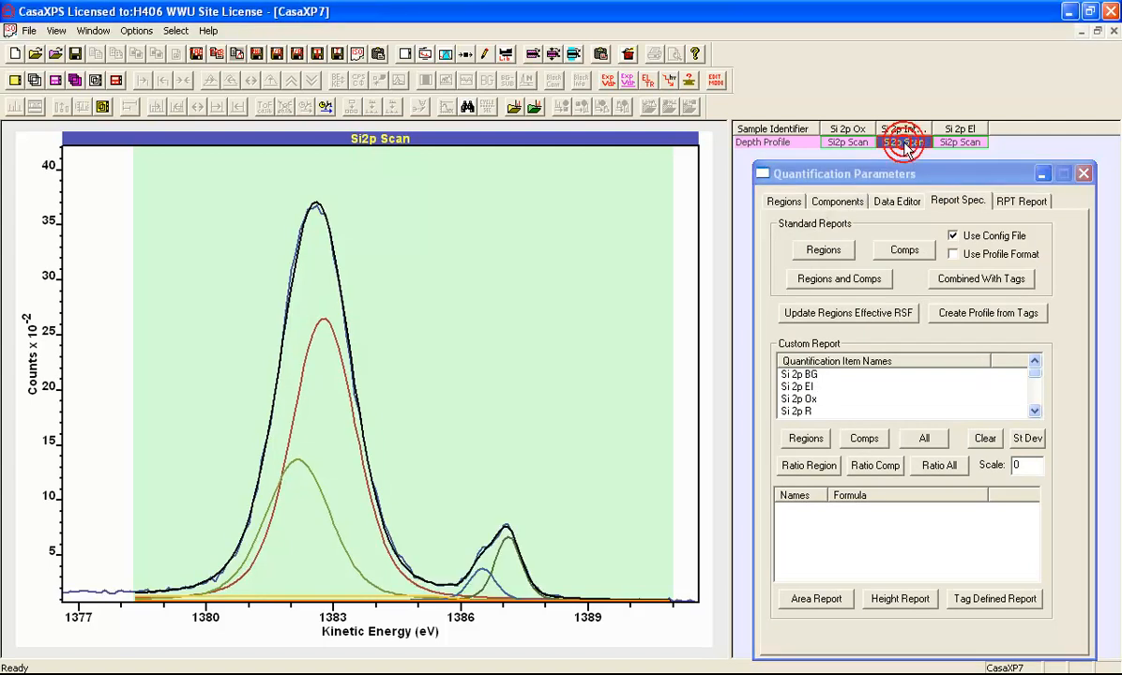
pyautogui.click(783, 200)
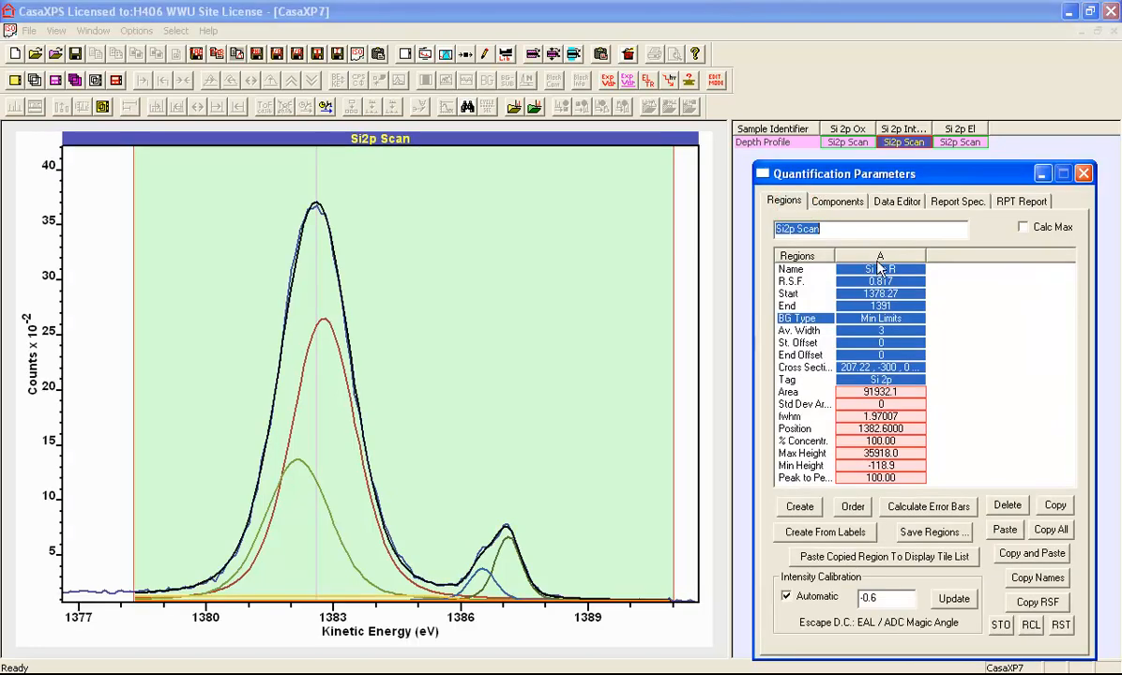
pyautogui.click(838, 200)
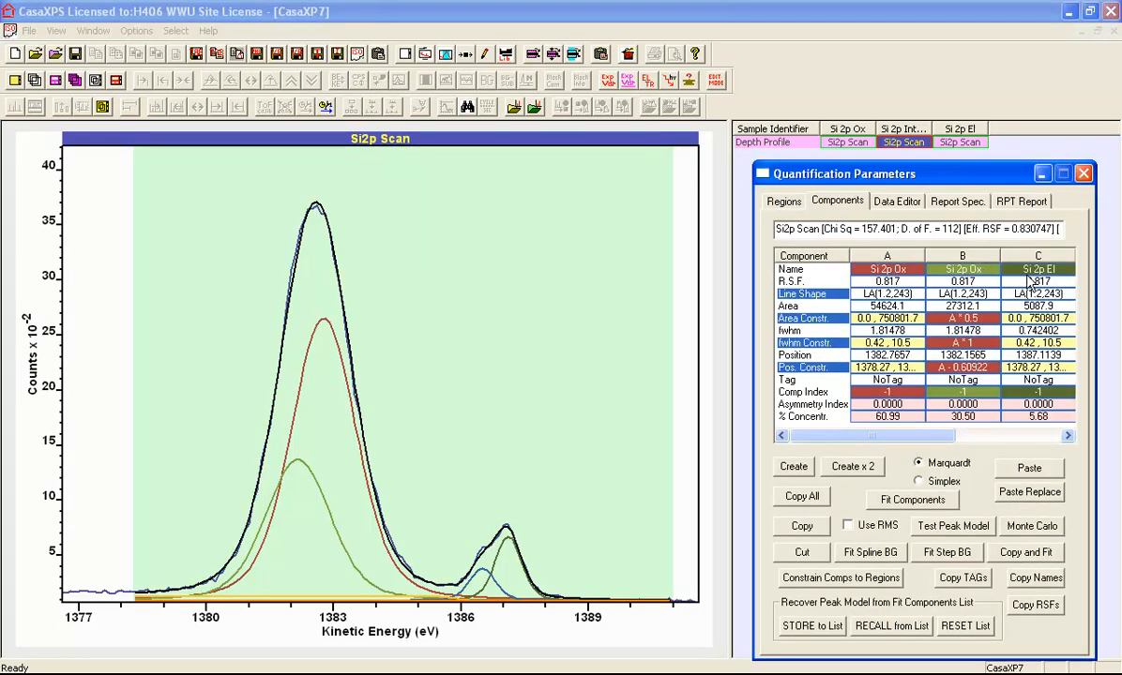
pyautogui.click(847, 143)
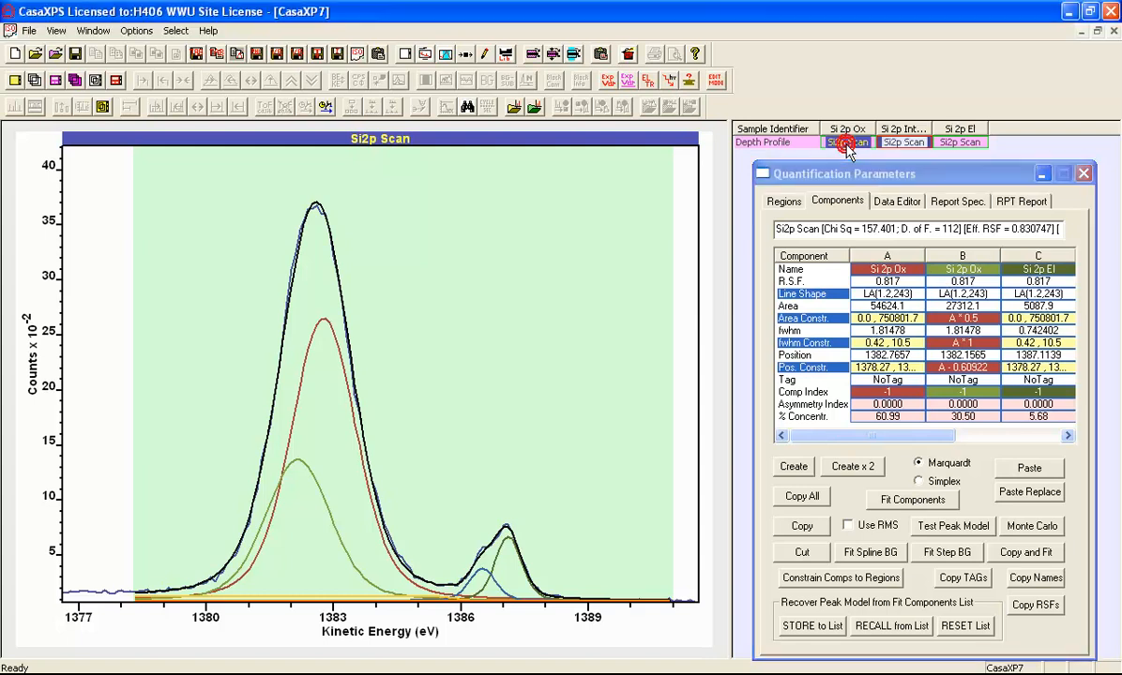
pyautogui.click(950, 142)
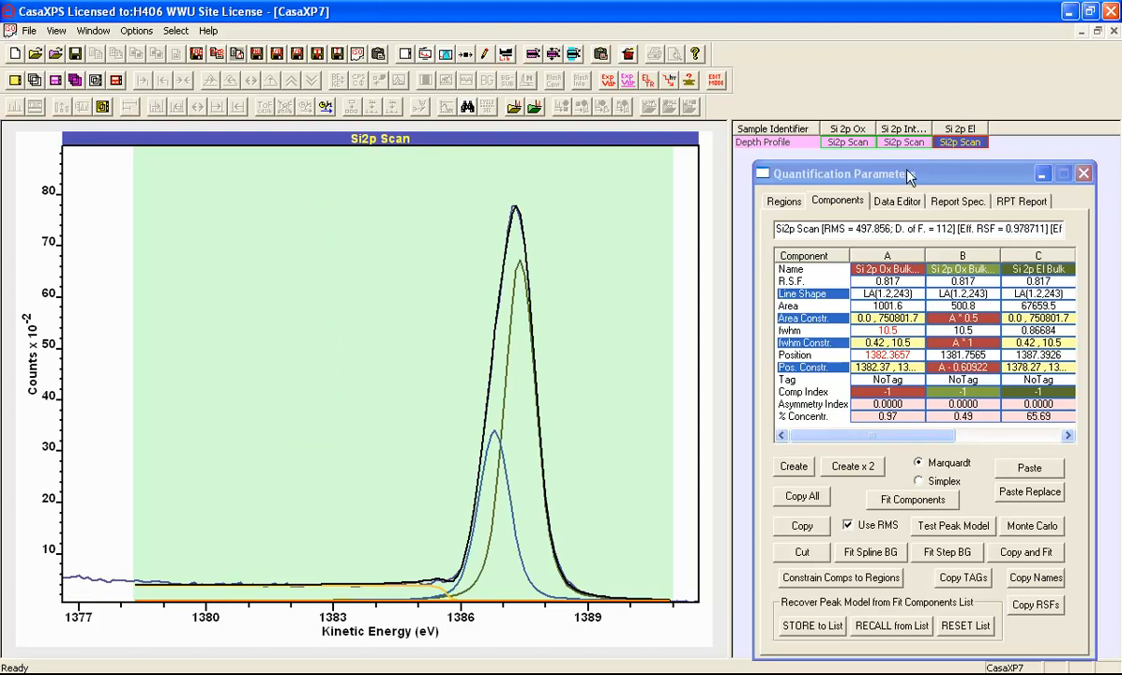
pyautogui.click(958, 201)
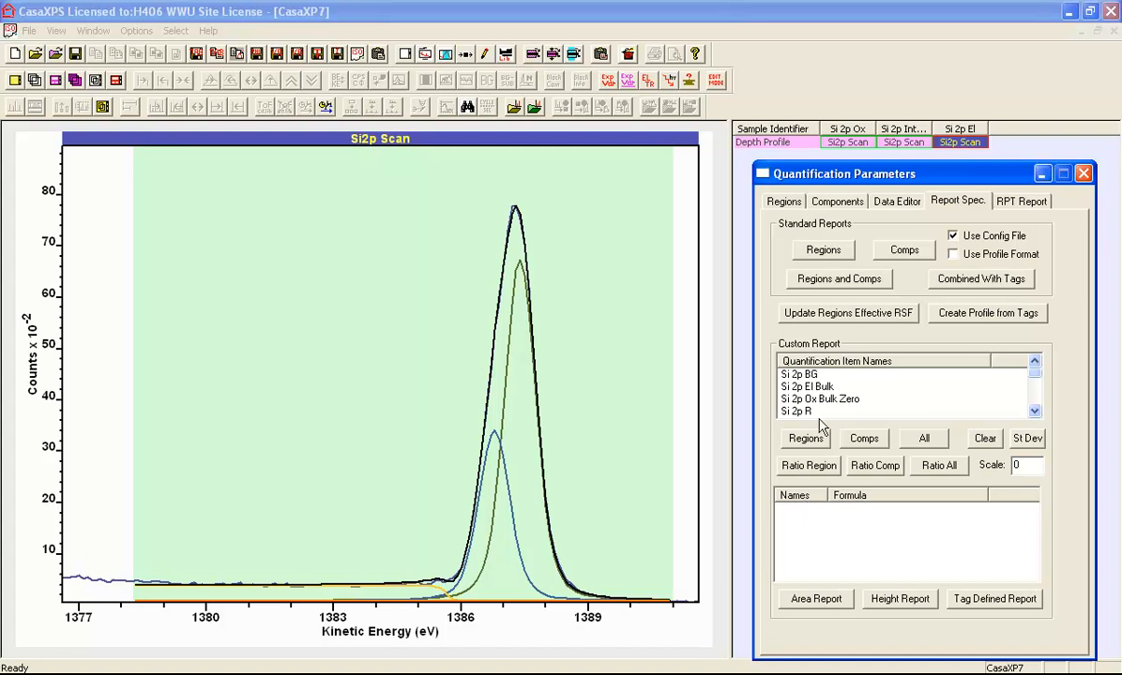
pyautogui.click(904, 143)
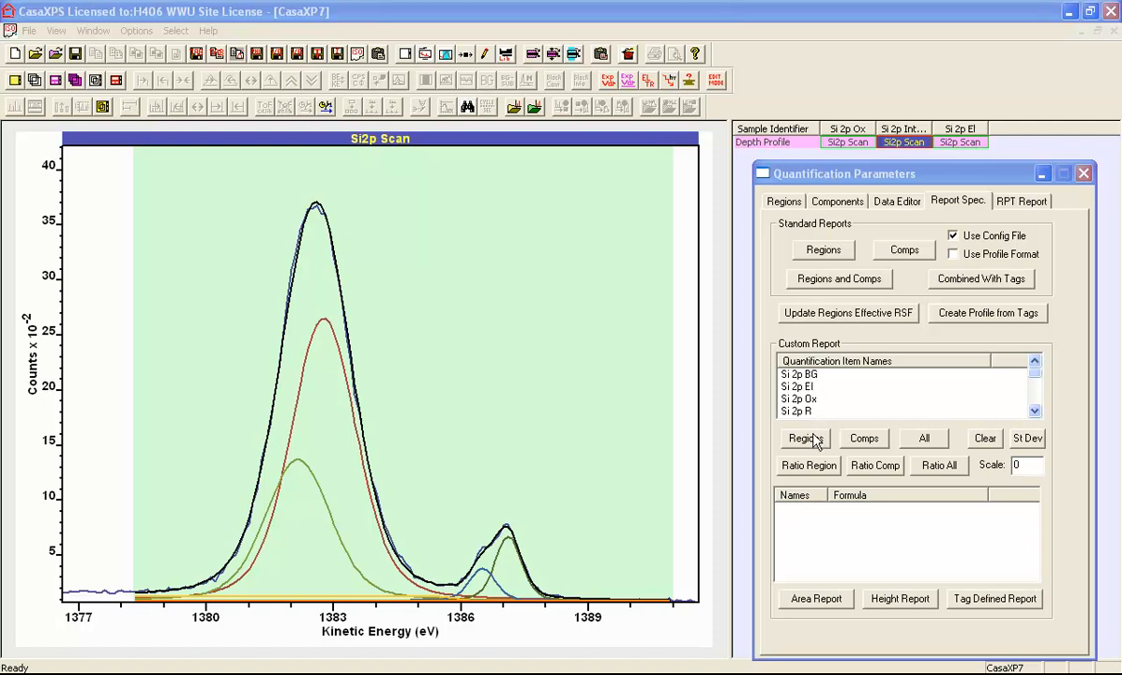
# - Select all three Depth Profile spectra together and add a custom report entry named Depth
pyautogui.click(779, 144)
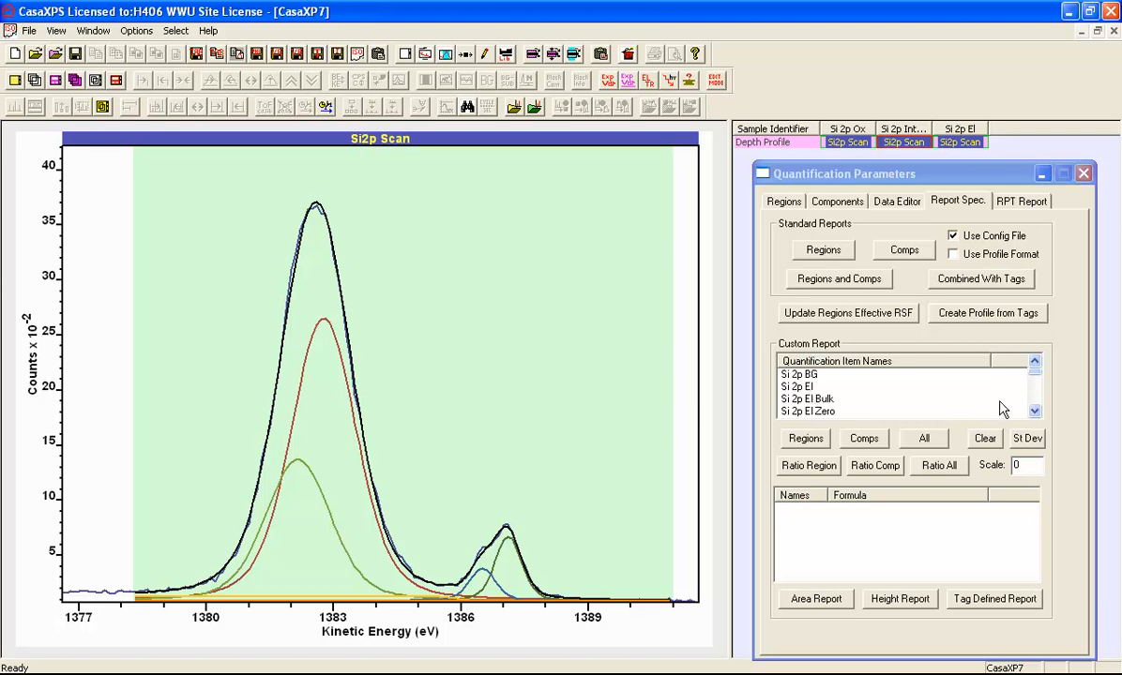
pyautogui.click(1034, 412)
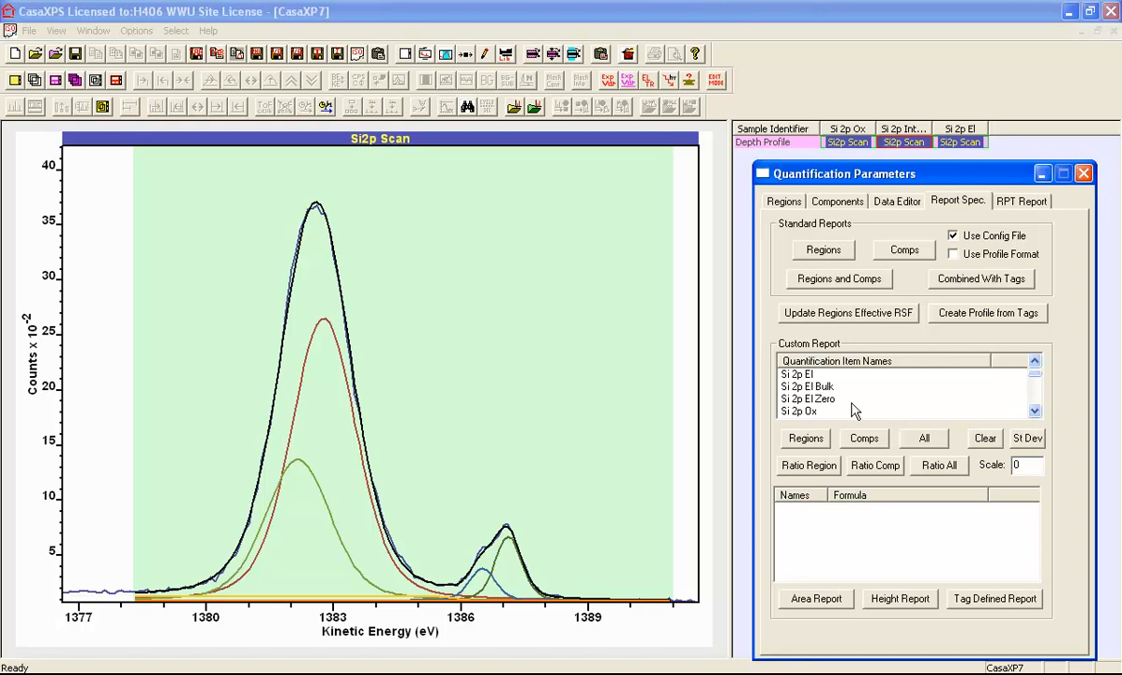
pyautogui.click(1036, 411)
pyautogui.click(1036, 410)
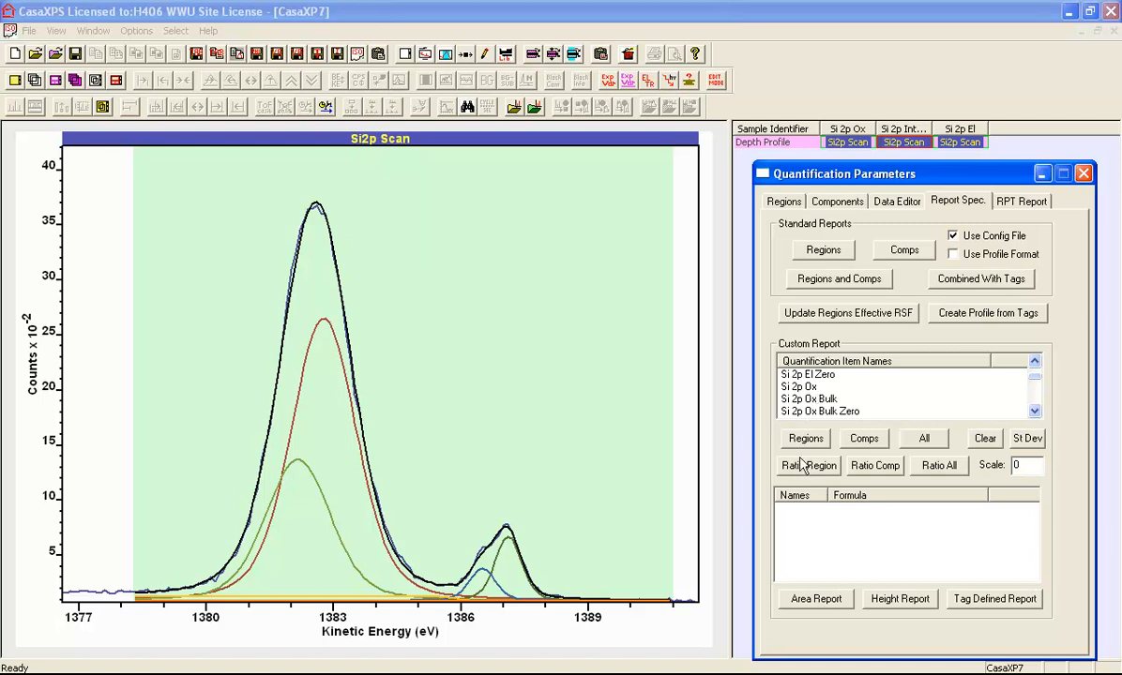
pyautogui.rightClick(792, 498)
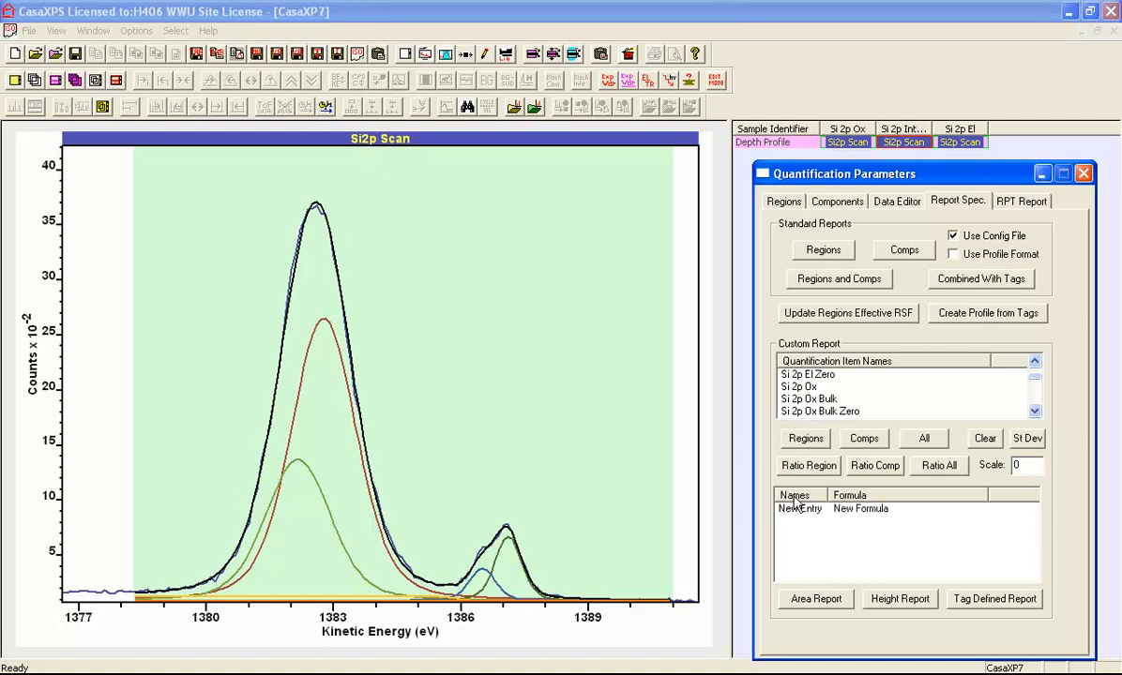
pyautogui.doubleClick(798, 511)
pyautogui.moveTo(728, 377); pyautogui.dragTo(649, 379)
pyautogui.press('BackSpace')
pyautogui.write('Depth')
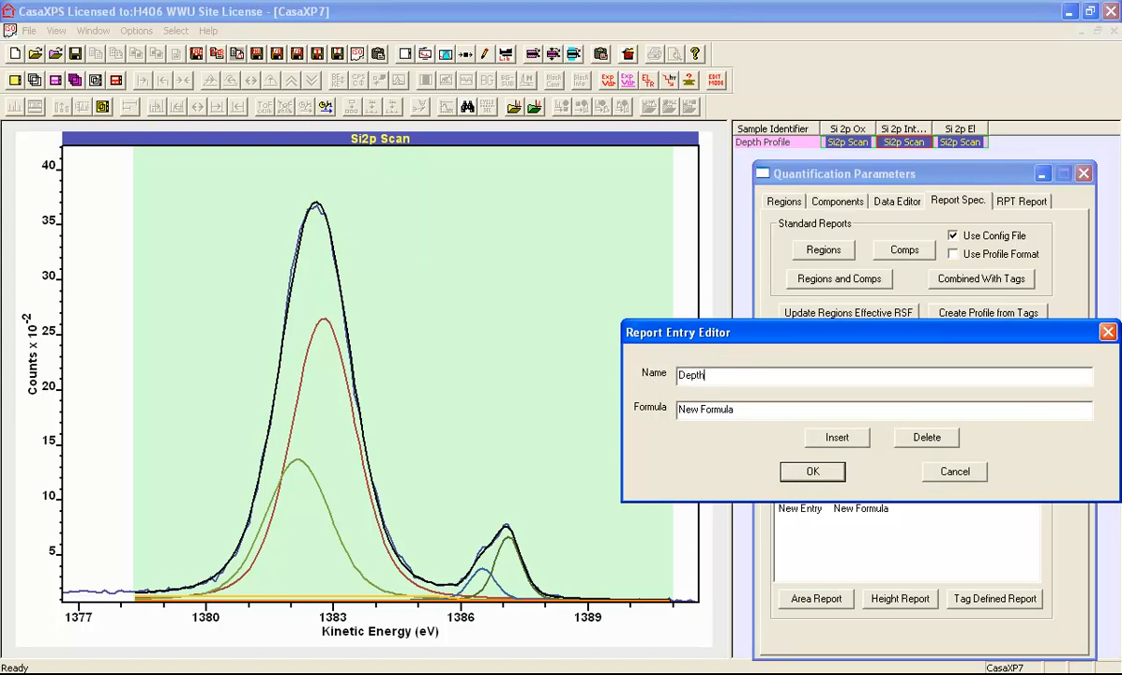
# - Enter the Depth formula as 3.25 * LOG (1 + (Si 2p El Bulk / Si 2p Ox Bulk) * ()), with the last parentheses empty
pyautogui.press('Tab')
pyautogui.write('3.25 *')
pyautogui.write('LOG (1 + () * (')
pyautogui.moveTo(802, 330); pyautogui.dragTo(372, 336)
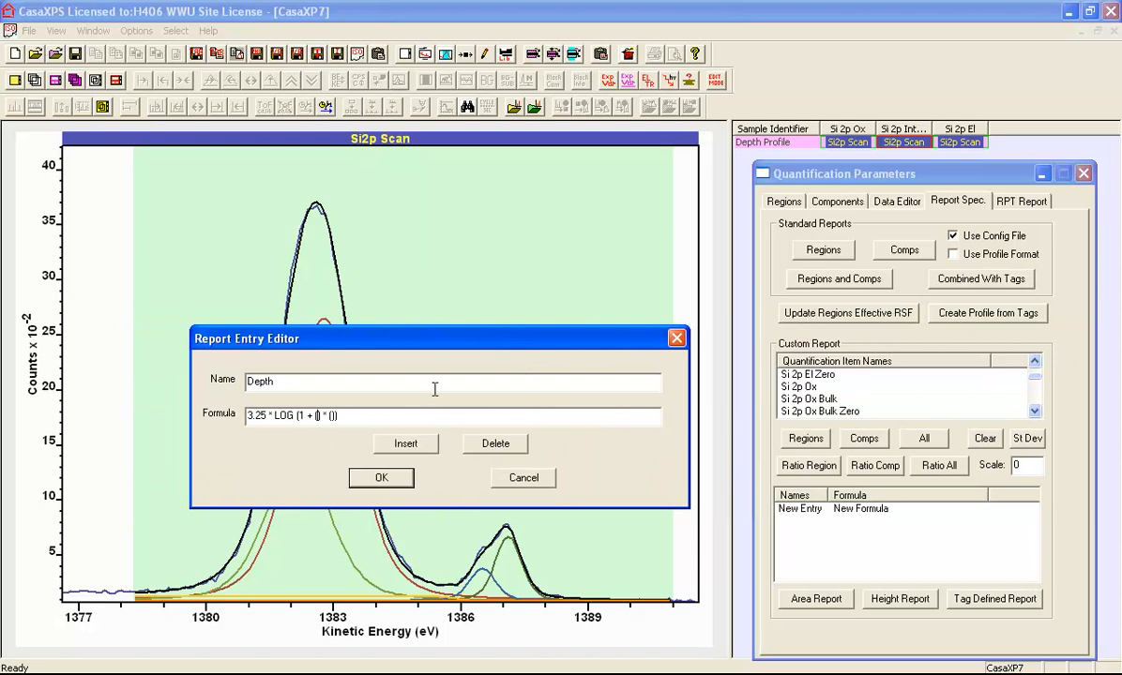
pyautogui.click(317, 414)
pyautogui.write('Si 2p El Bulk / Si 2p Ox Bulk')
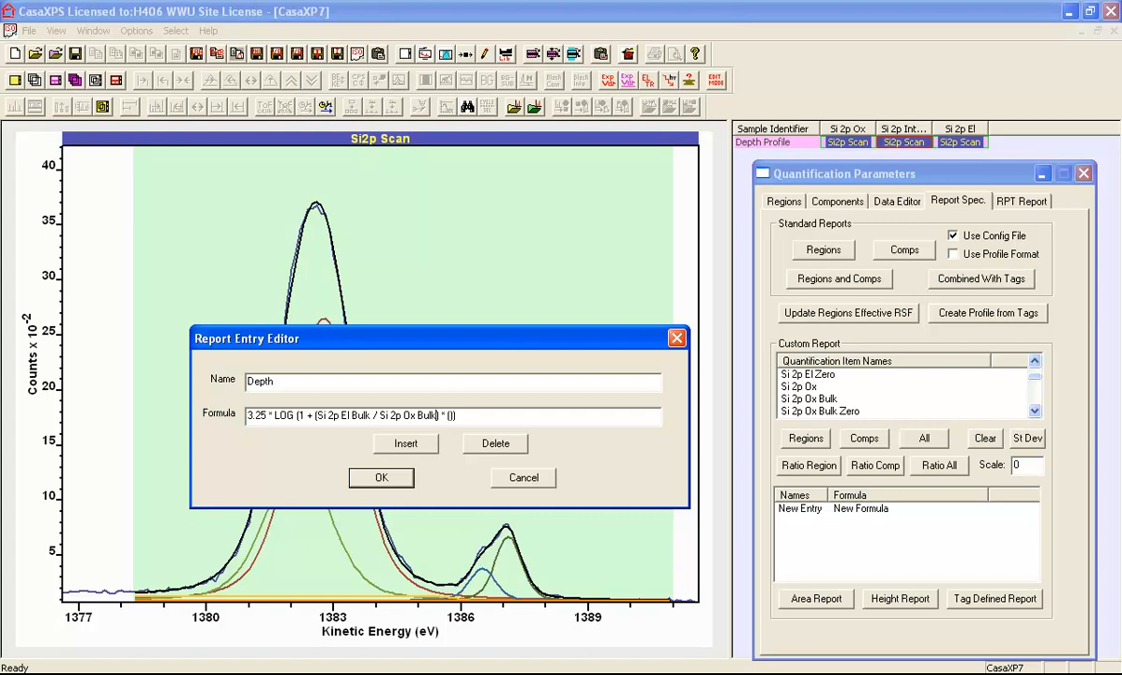
# - Fill the formula's last parentheses with Si 2p Ox / Si 2p El, check its terms and accept the Depth entry
pyautogui.press('Right')
pyautogui.press('Right')
pyautogui.press('Right')
pyautogui.press('Right')
pyautogui.press('Right')
pyautogui.write('Si 2p Ox / Si 2p El')
pyautogui.doubleClick(256, 414)
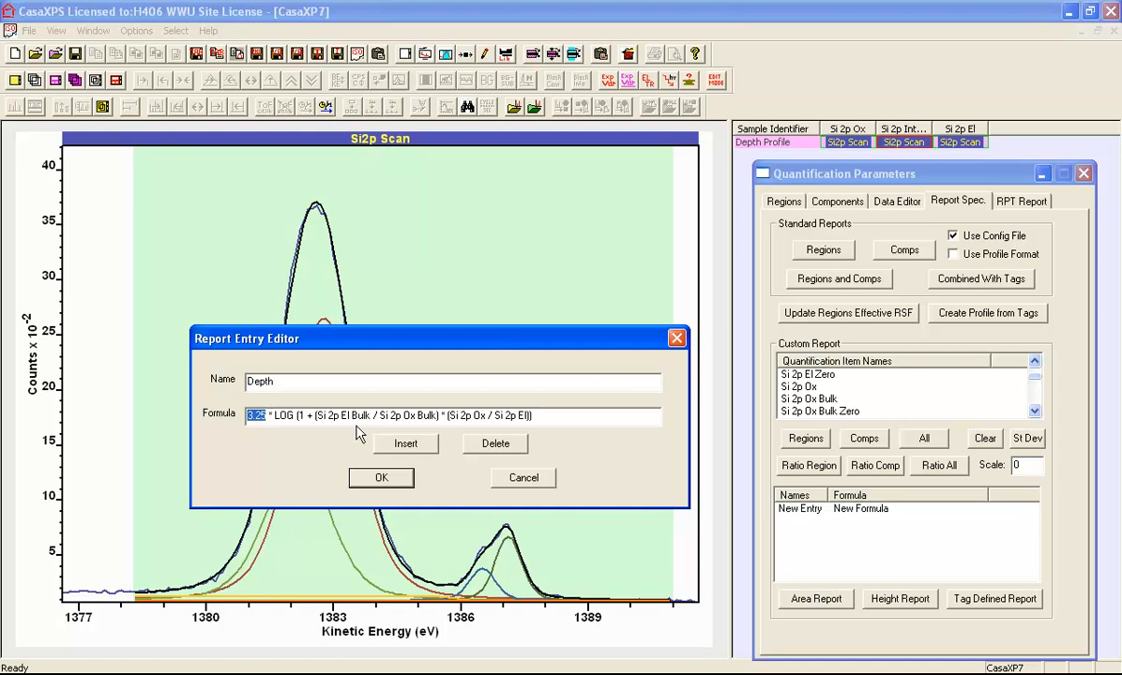
pyautogui.click(319, 417)
pyautogui.moveTo(319, 417); pyautogui.dragTo(417, 422)
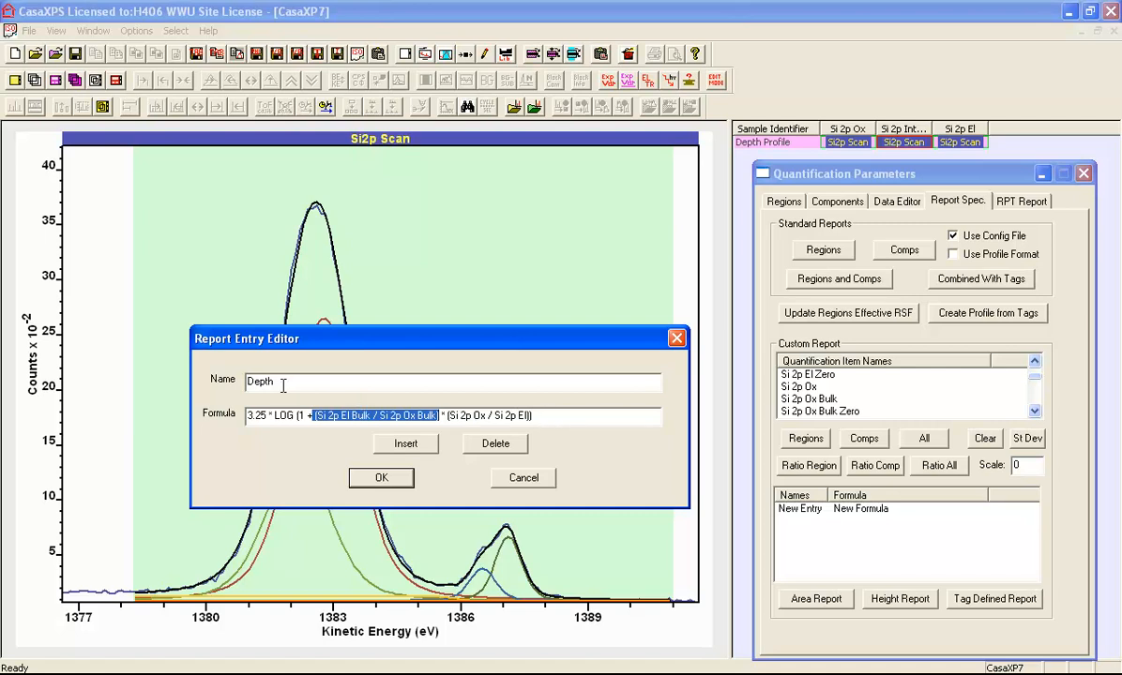
pyautogui.click(378, 480)
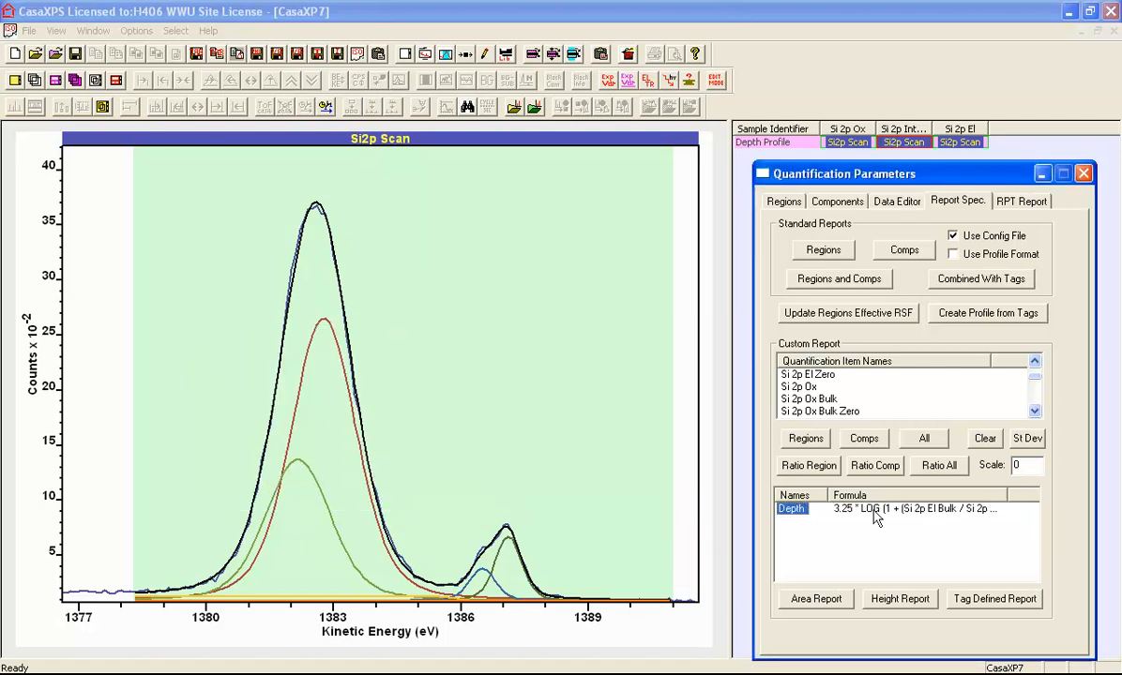
# - Generate the area report from the Depth formula and inspect the Depth CPSeV value in the copyable report text
pyautogui.moveTo(1008, 496); pyautogui.dragTo(1035, 496)
pyautogui.click(808, 600)
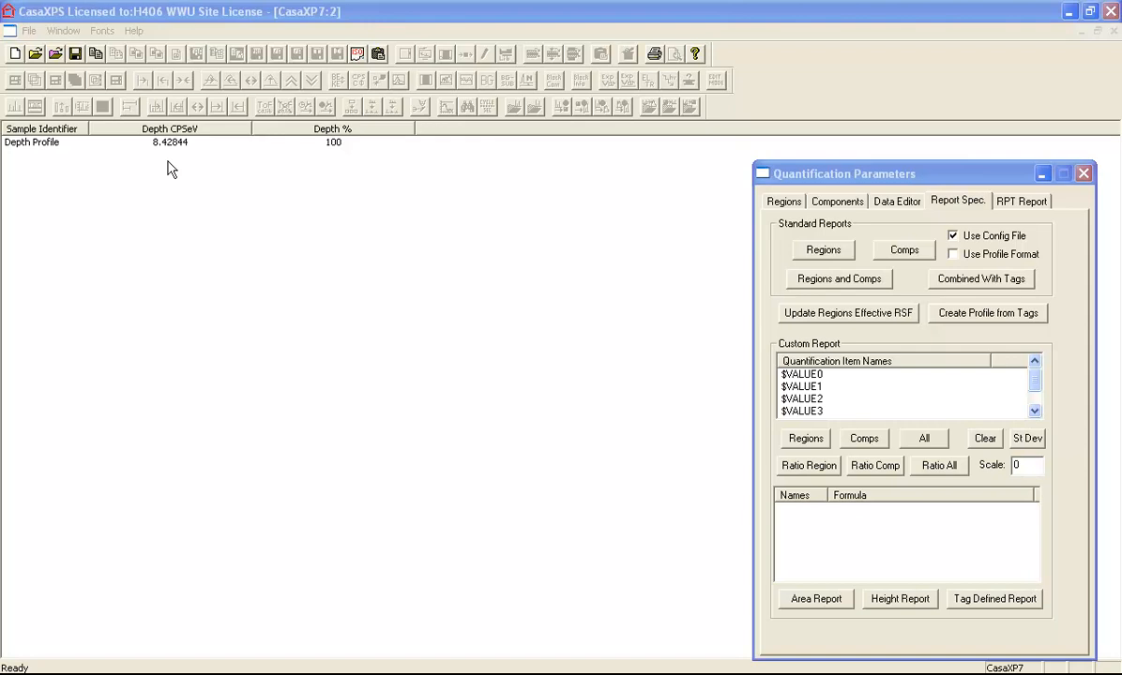
pyautogui.click(95, 53)
pyautogui.doubleClick(387, 338)
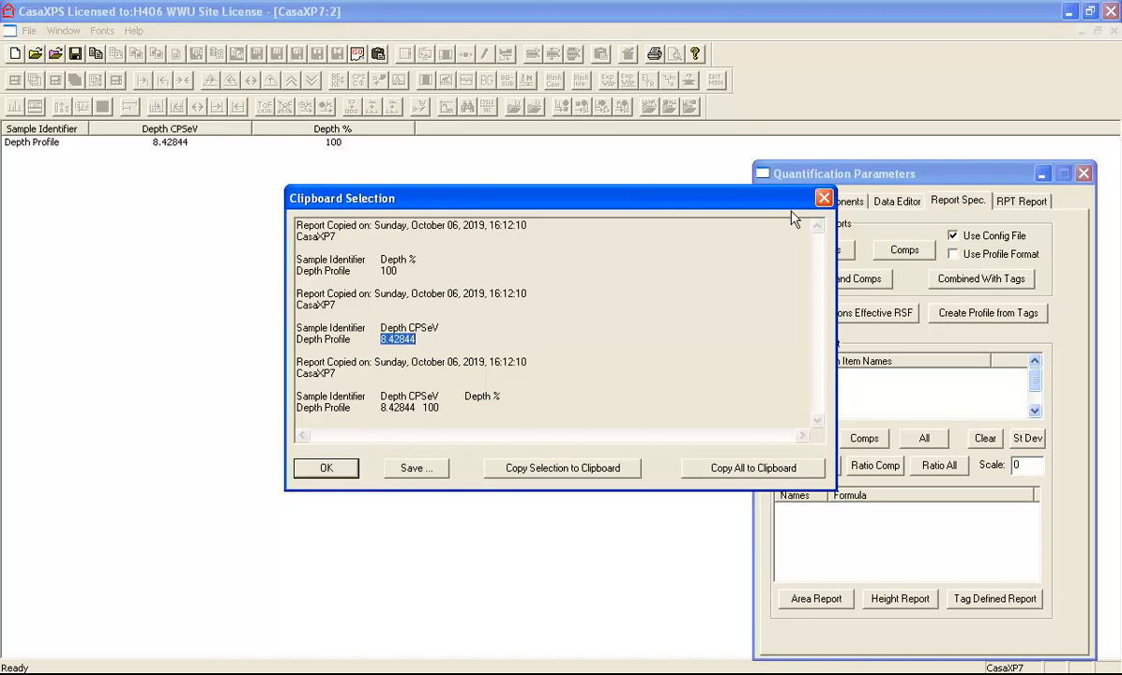
pyautogui.click(824, 197)
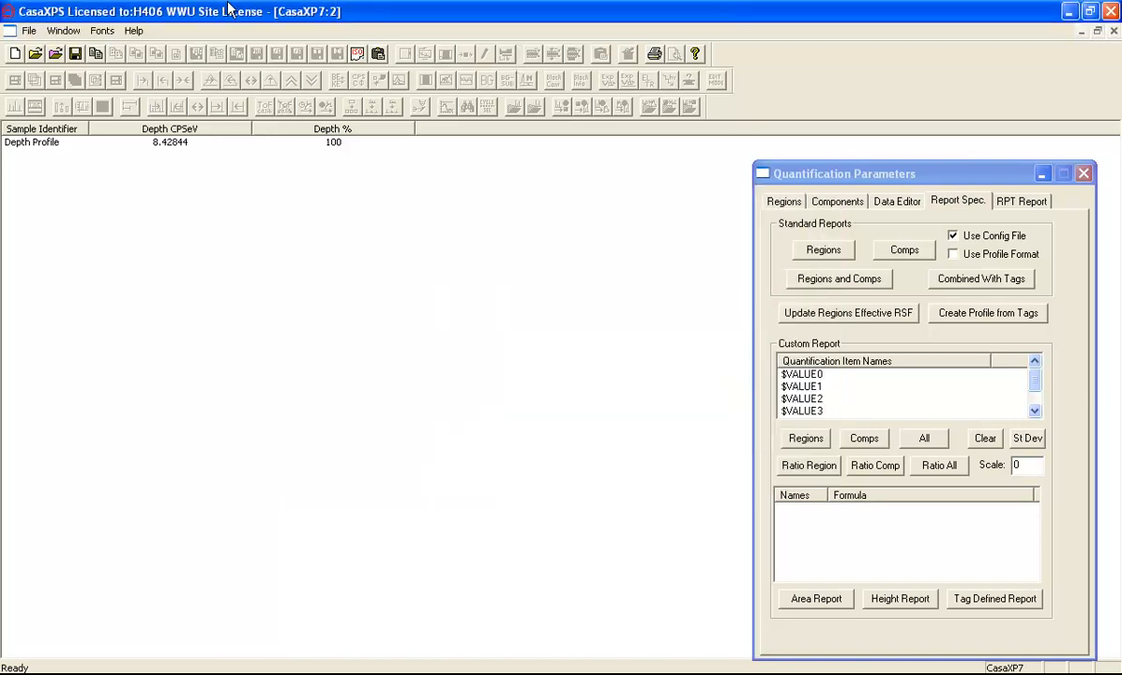
# - Switch to the profile-sio2-regions_only-Sunday-October-06-2019-12h32m04s-profile window and measure the Exp Variable 1 span of the O 1s CPSeV drop
pyautogui.click(62, 30)
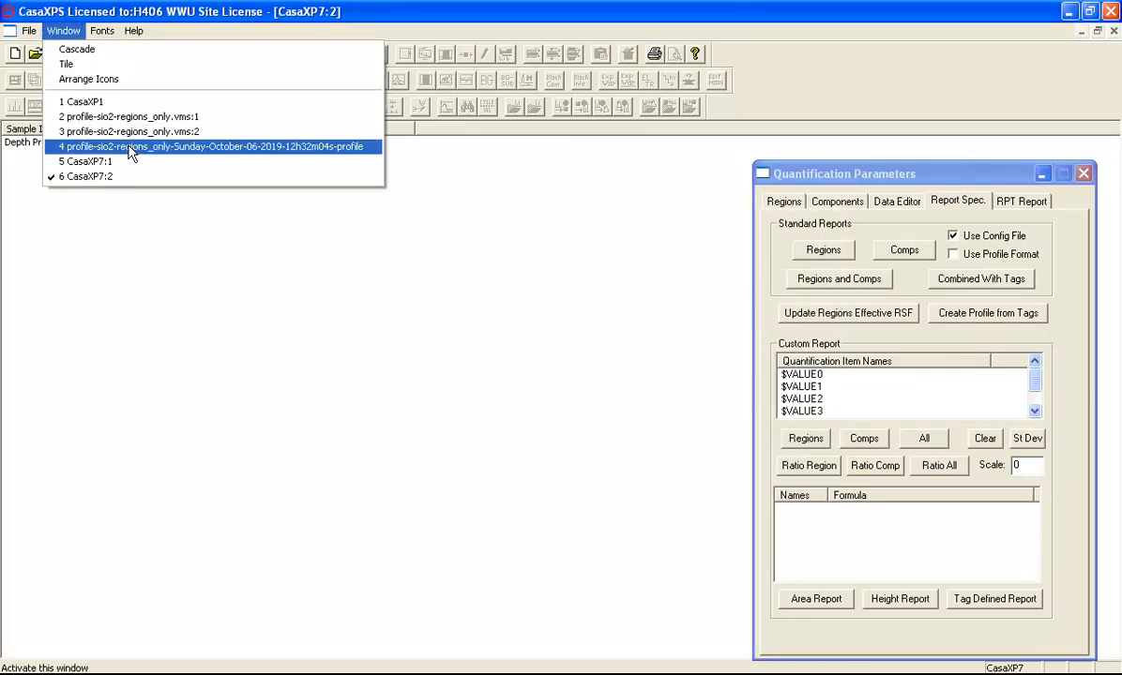
pyautogui.click(125, 146)
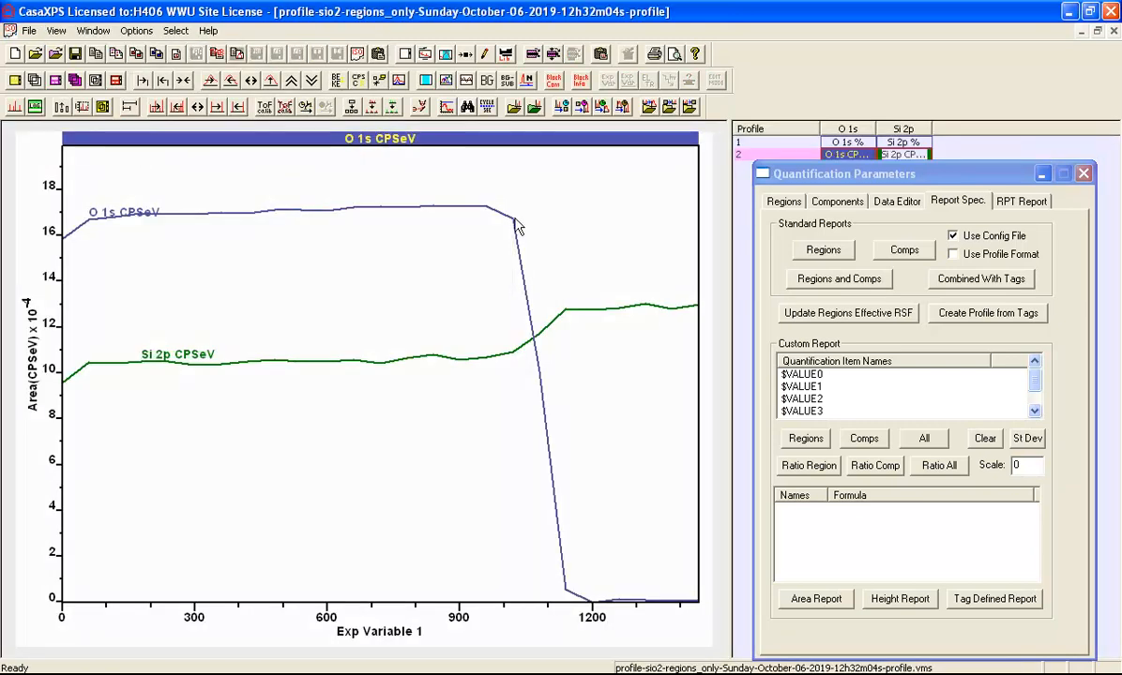
pyautogui.moveTo(513, 219); pyautogui.dragTo(567, 601)
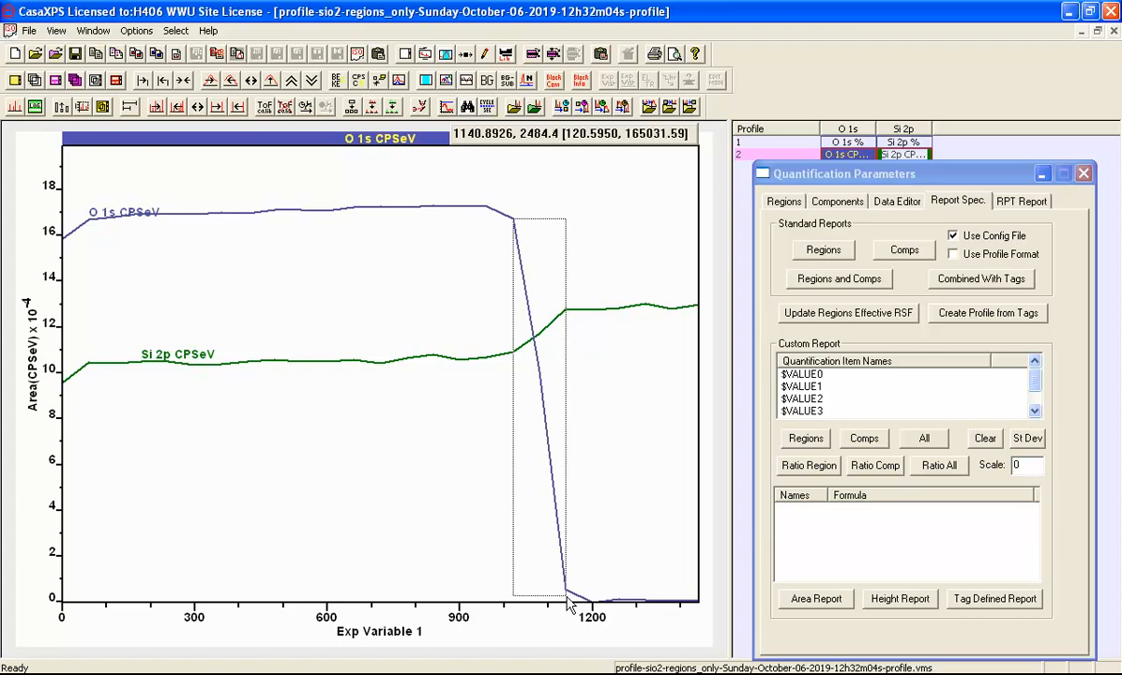
pyautogui.moveTo(567, 601); pyautogui.dragTo(567, 603)
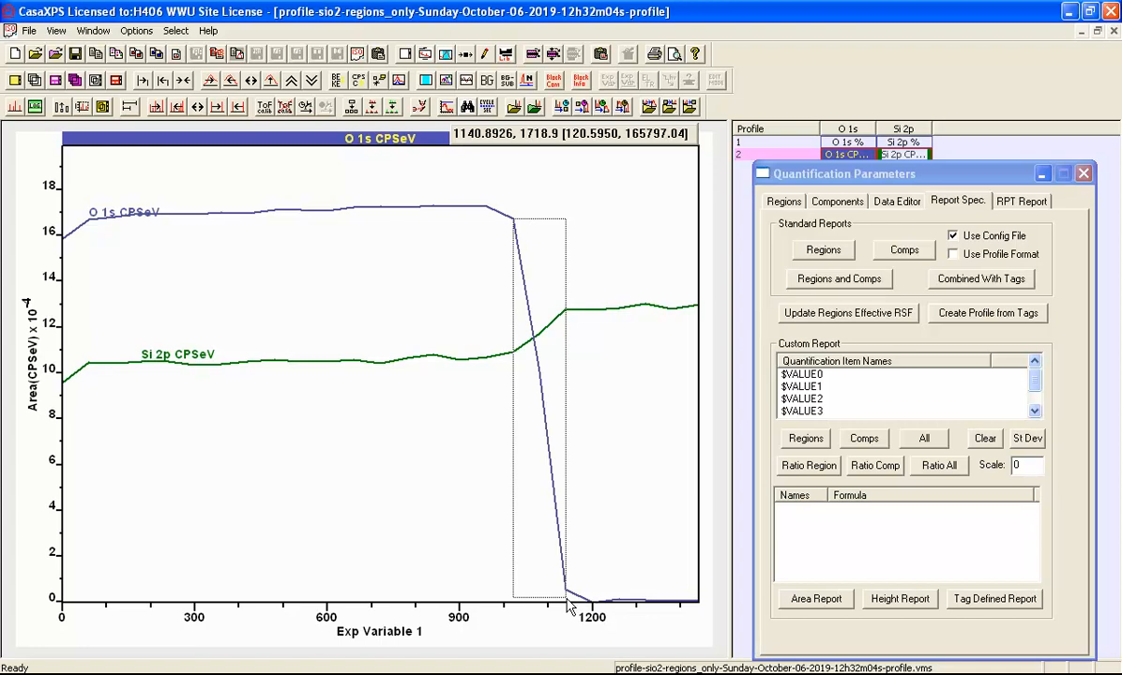
pyautogui.moveTo(566, 602); pyautogui.dragTo(570, 600)
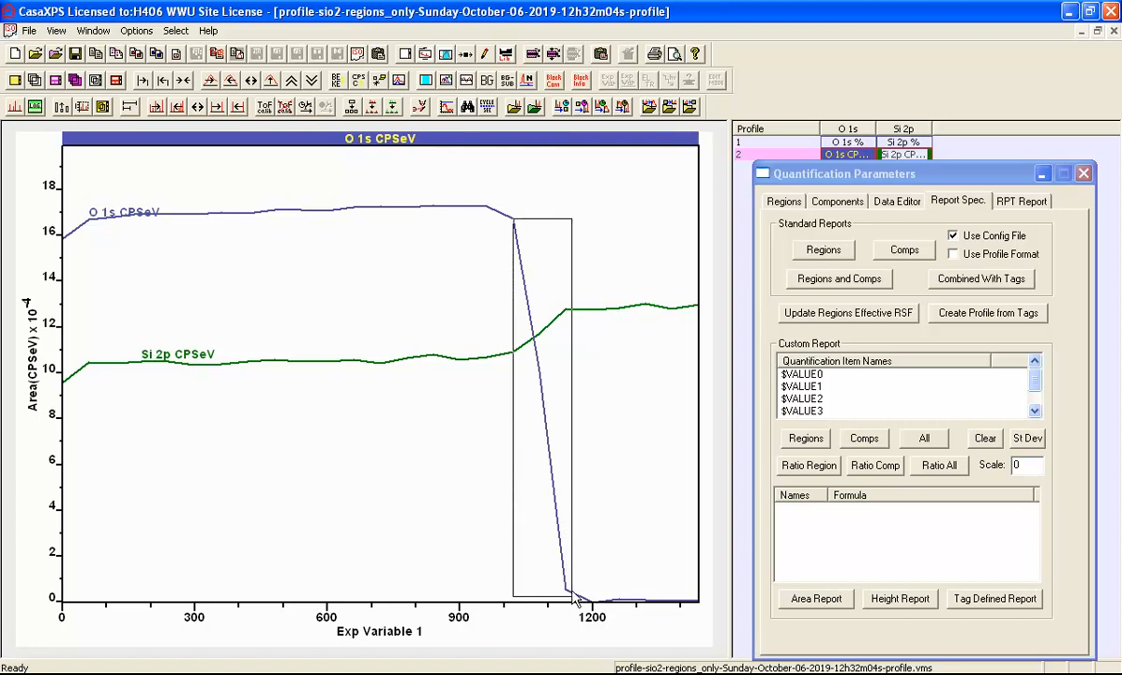
# - With the O 1s % and Si 2p % row selected, add a custom report entry with formula 8.42844 / 120 and generate its area report
pyautogui.click(844, 143)
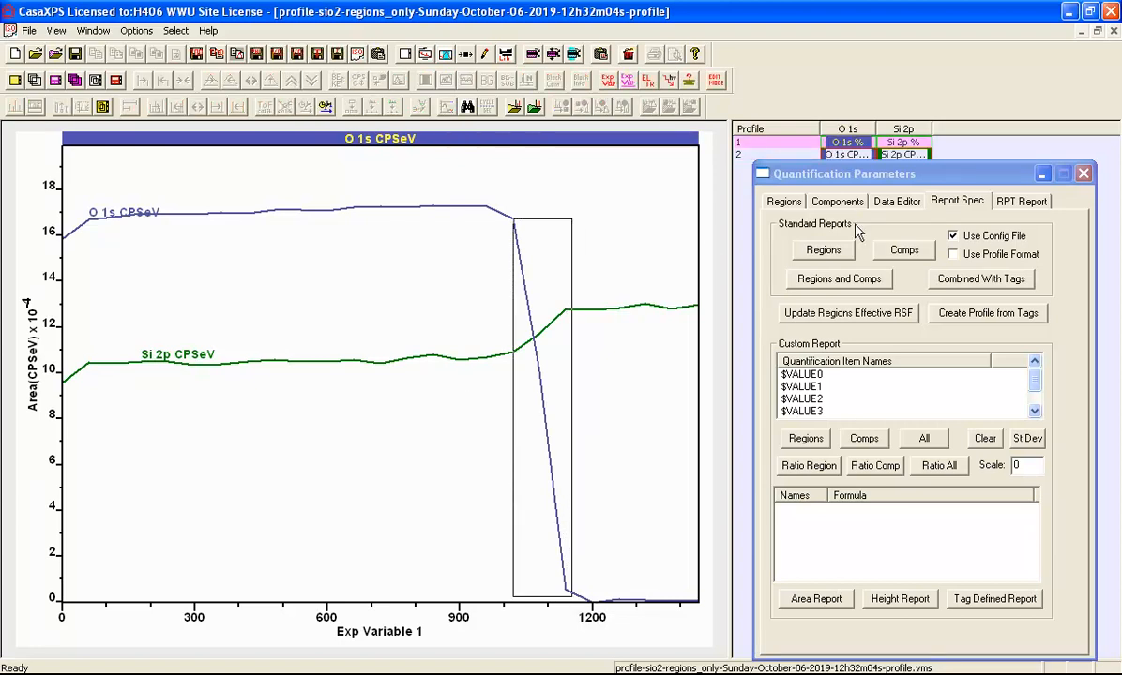
pyautogui.click(799, 496)
pyautogui.rightClick(797, 509)
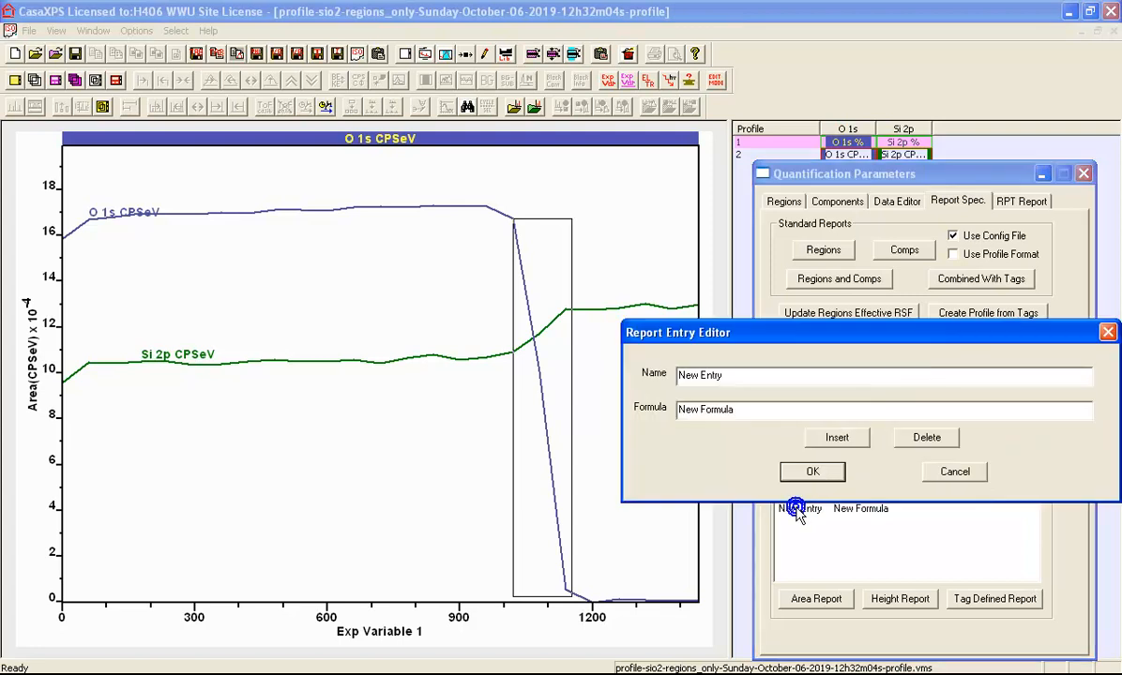
pyautogui.doubleClick(745, 411)
pyautogui.hotkey('ctrl', 'v')
pyautogui.write('/')
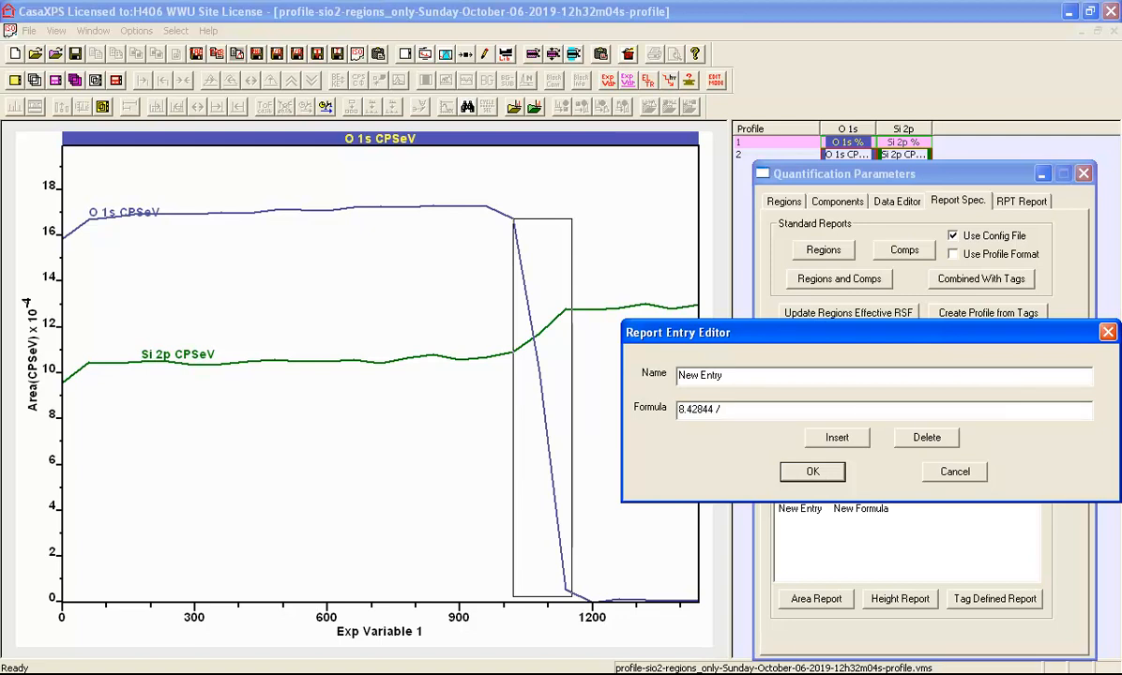
pyautogui.write(' 120')
pyautogui.click(812, 471)
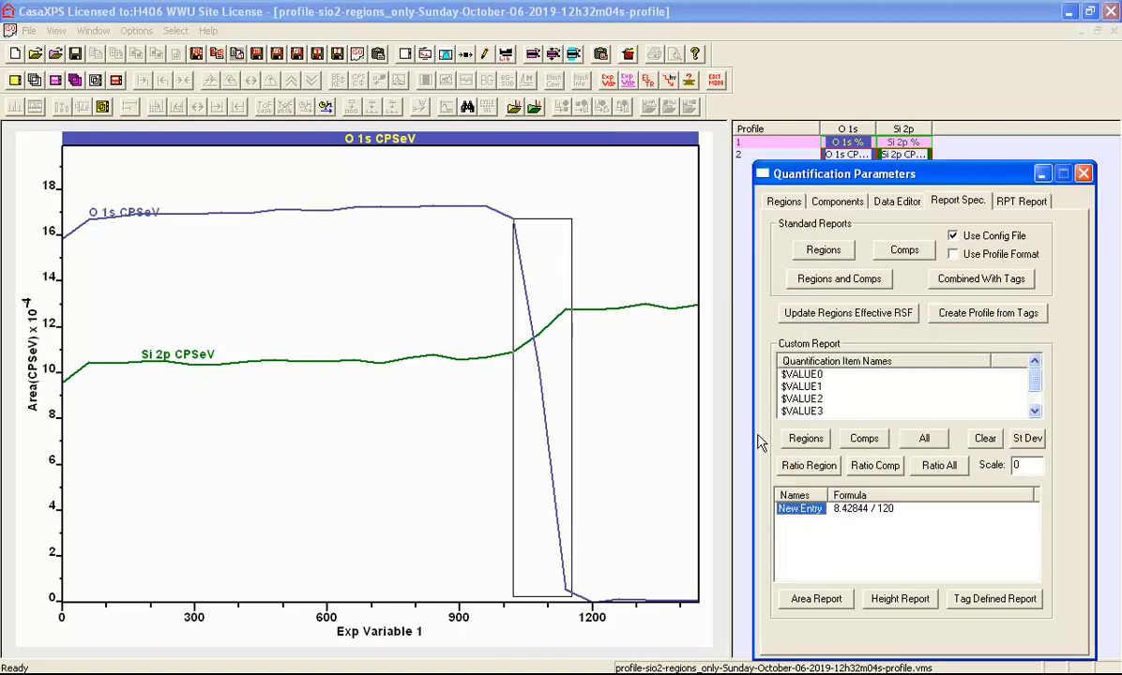
pyautogui.click(812, 597)
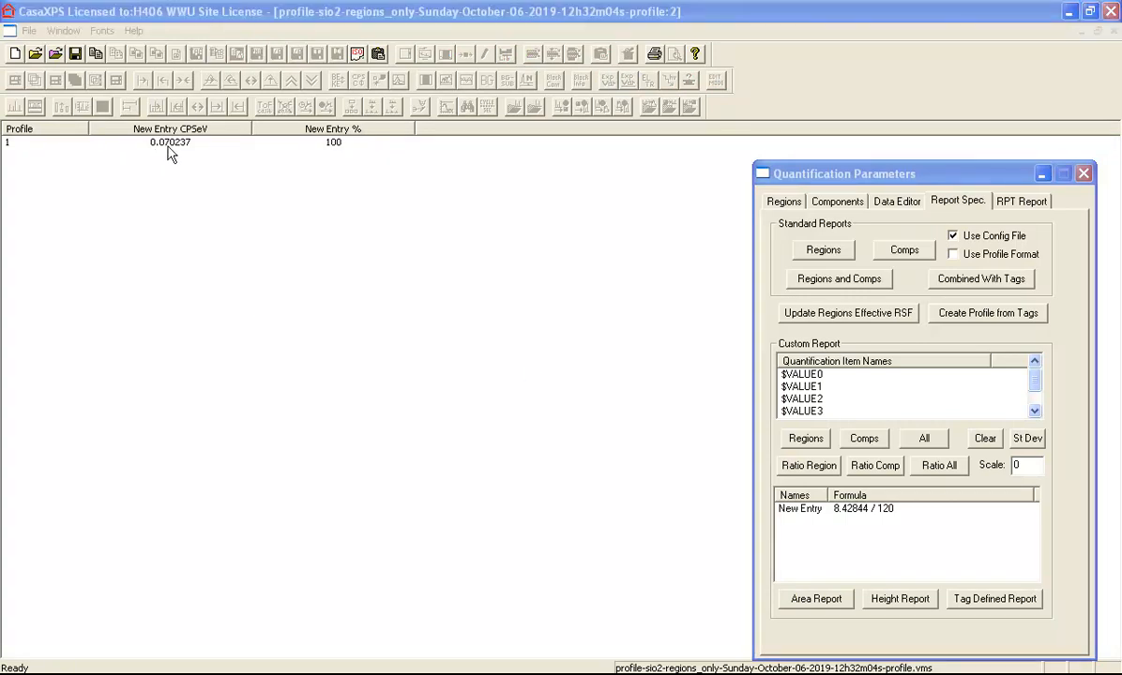
# - In profile-sio2-regions_only.vms:1, select all spectra, scale their experimental variable by 0.07 and label it Depth (nm)
pyautogui.click(58, 31)
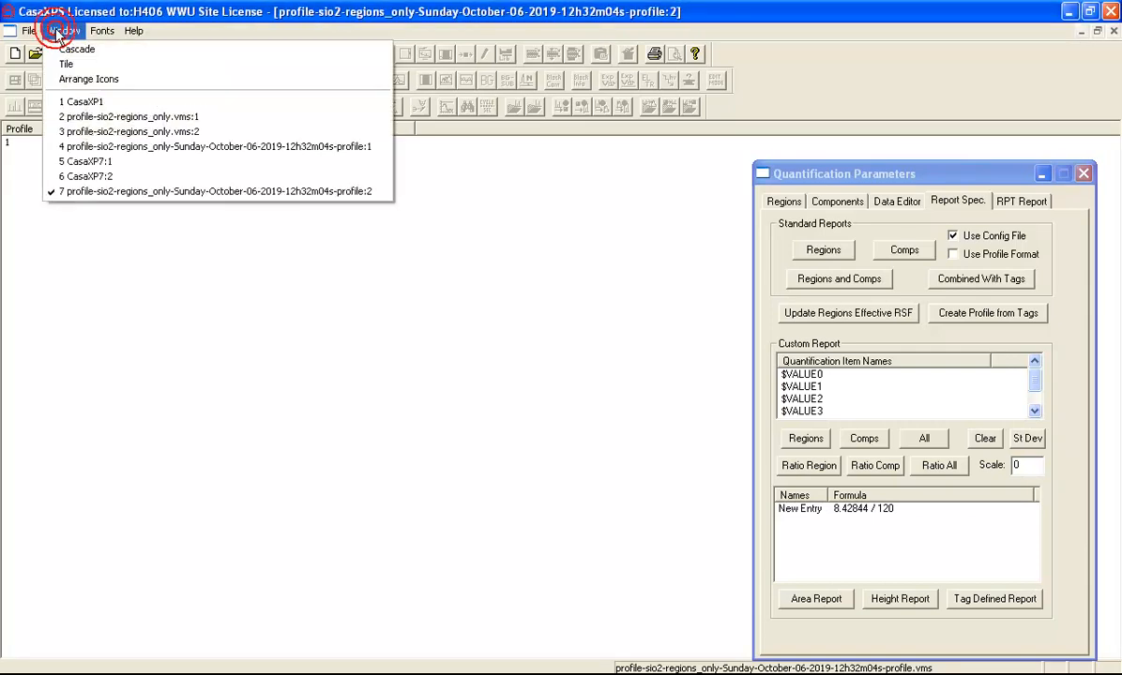
pyautogui.click(90, 116)
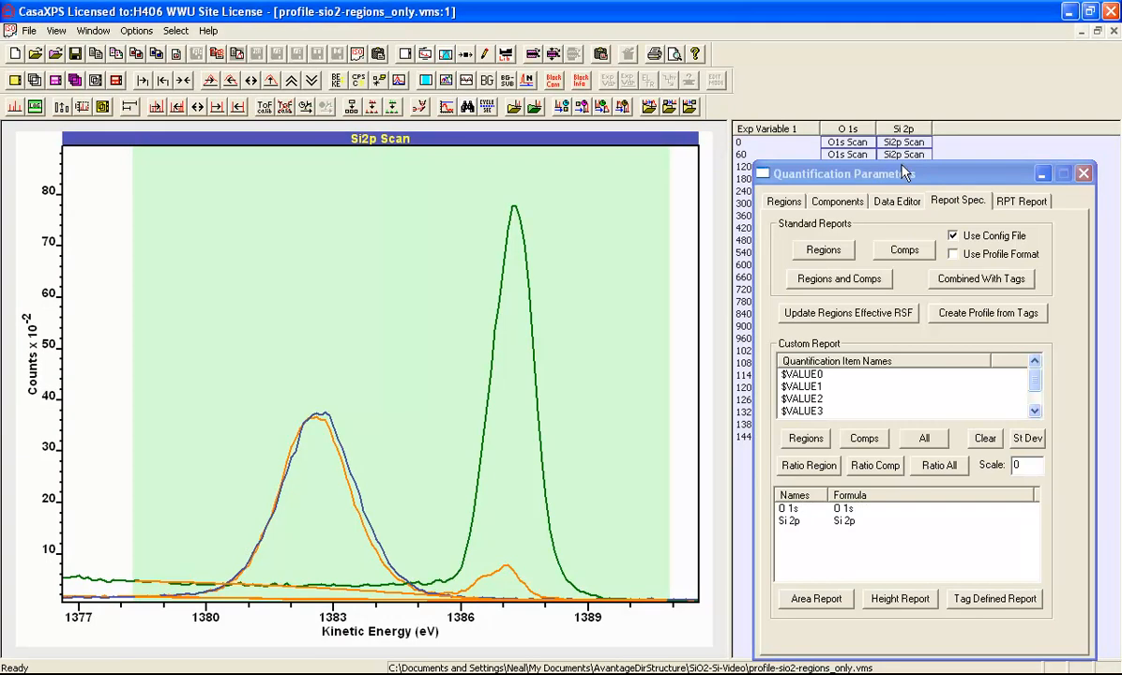
pyautogui.click(1083, 173)
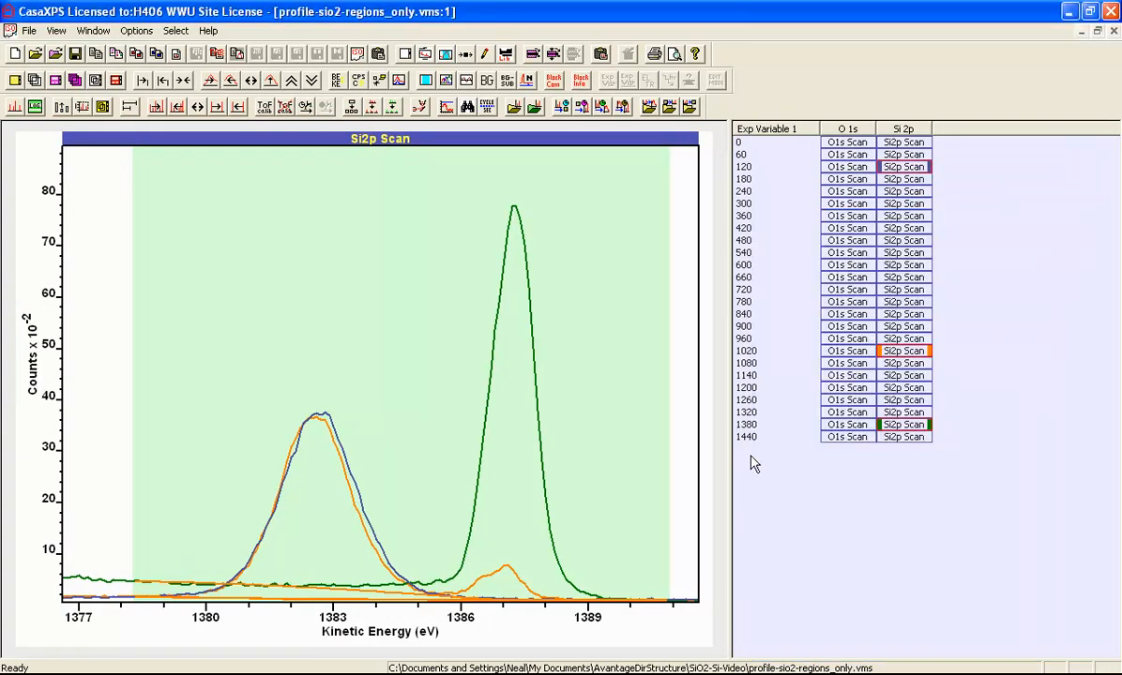
pyautogui.click(765, 127)
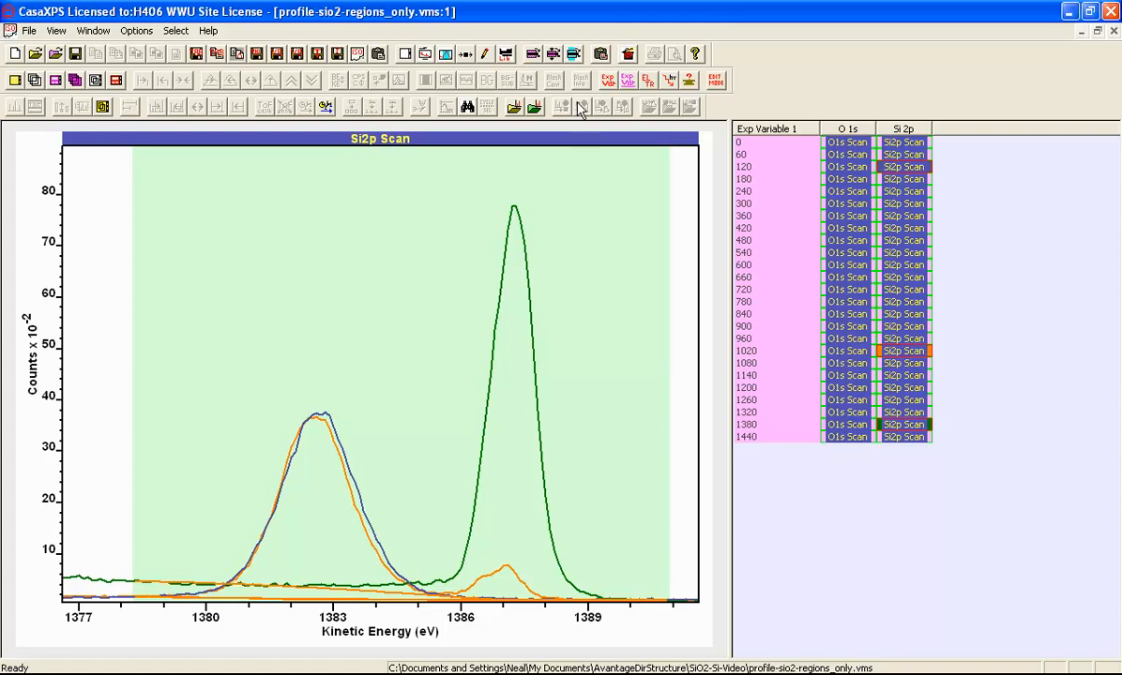
pyautogui.click(606, 82)
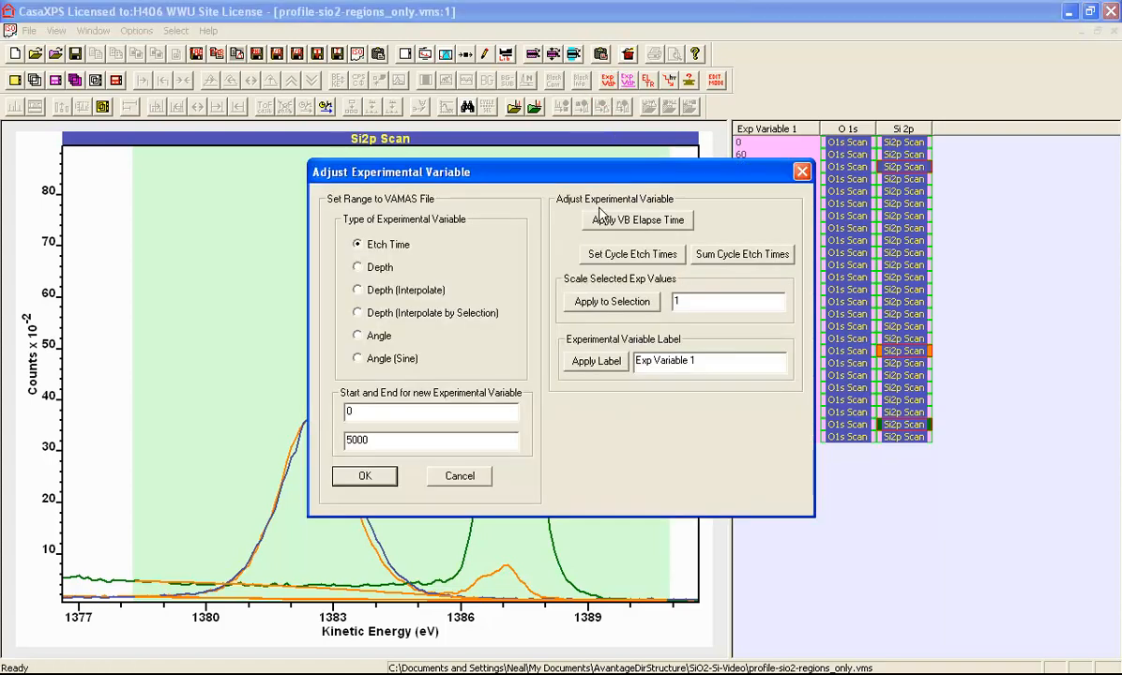
pyautogui.doubleClick(684, 299)
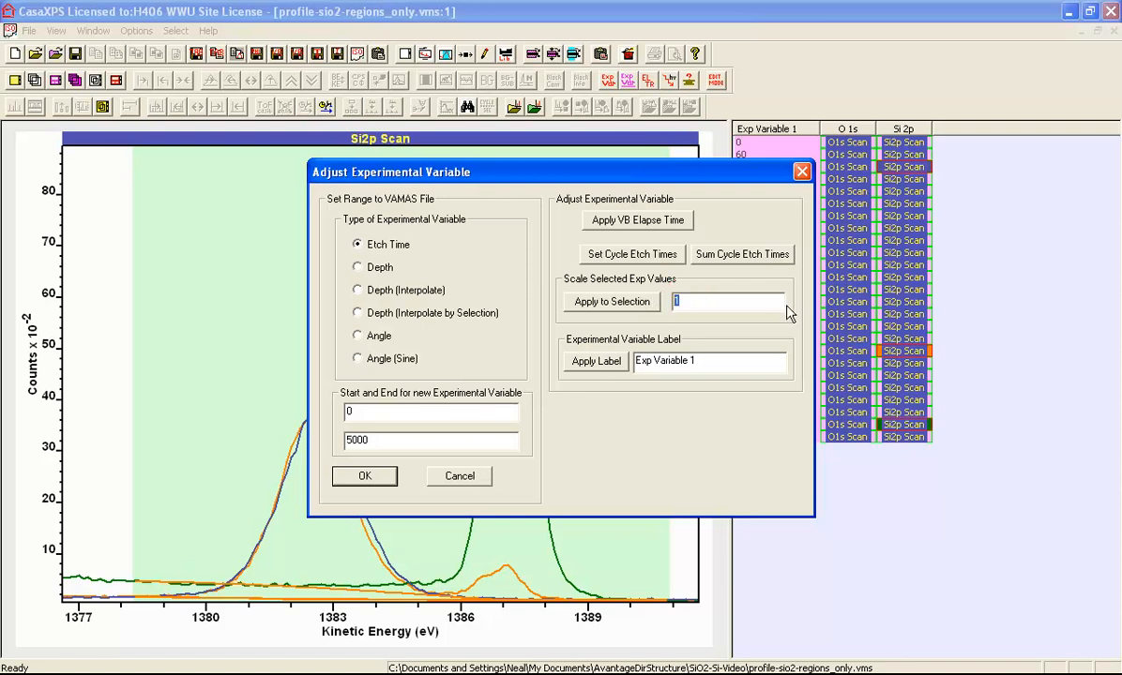
pyautogui.write('0.07')
pyautogui.moveTo(698, 361); pyautogui.dragTo(560, 359)
pyautogui.write('Depth (nm)')
pyautogui.click(600, 305)
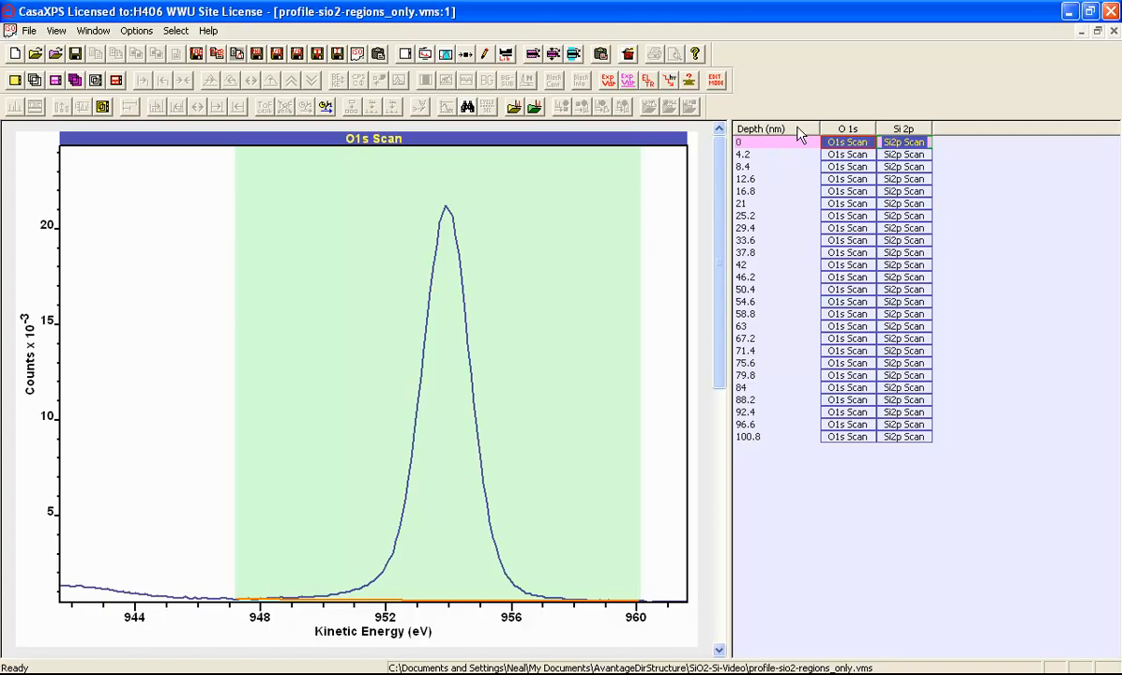
# - Generate the custom area report of O 1s and Si 2p for all spectra and convert it into a profile plot against Depth (nm)
pyautogui.click(748, 127)
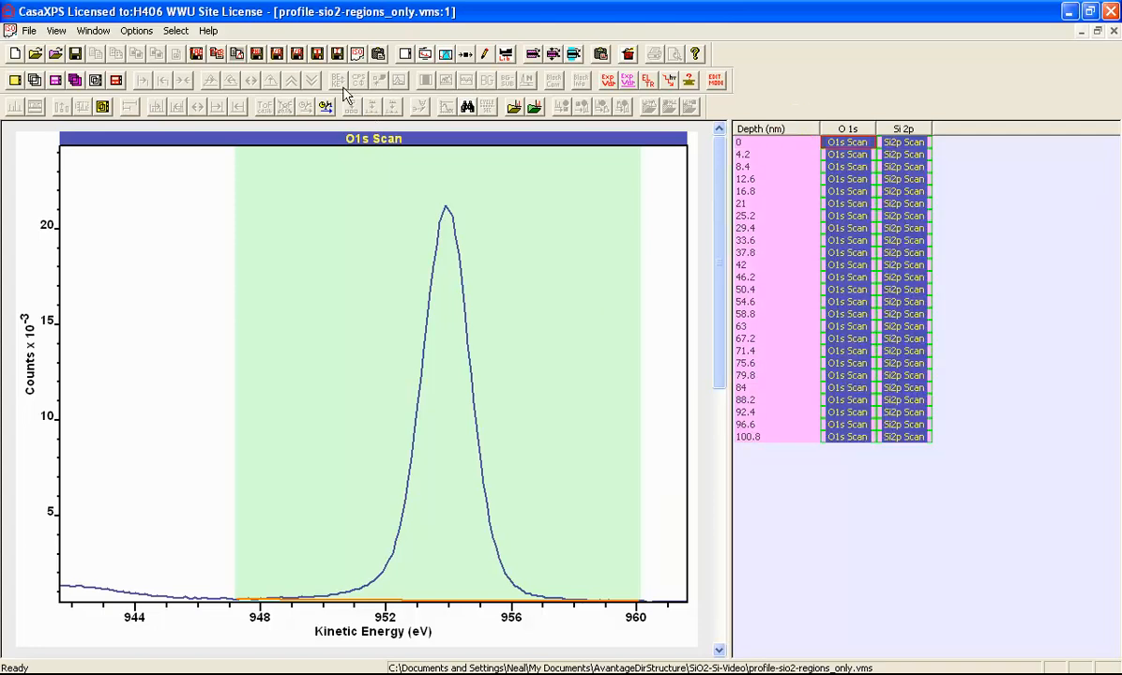
pyautogui.click(422, 54)
pyautogui.click(591, 131)
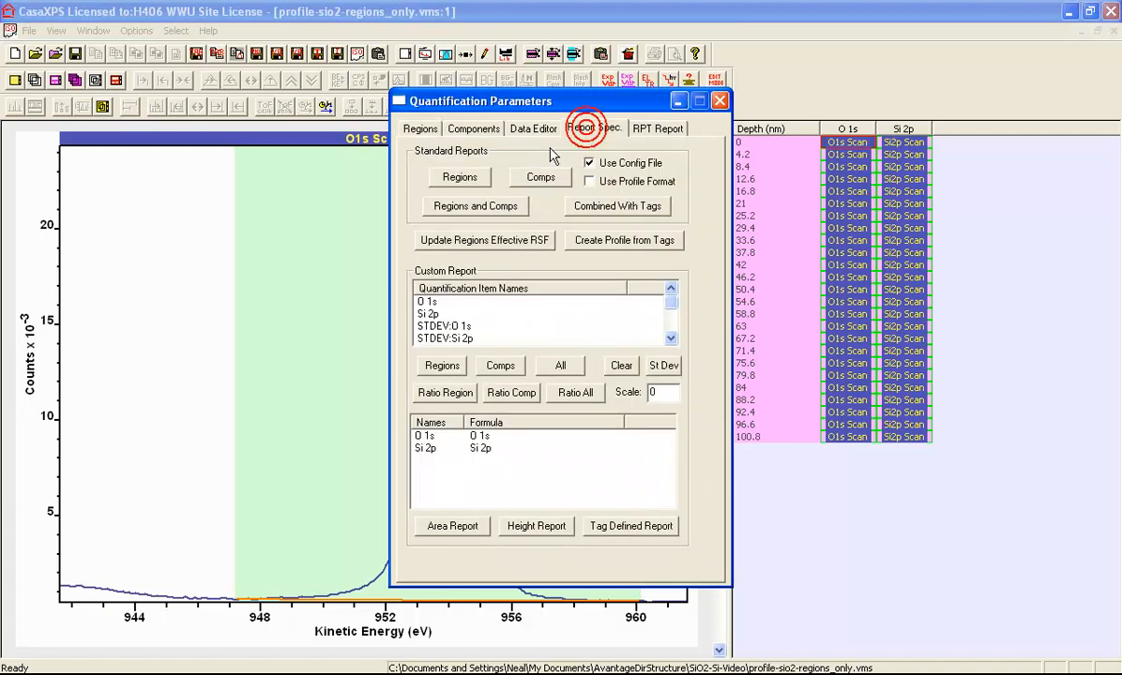
pyautogui.click(441, 527)
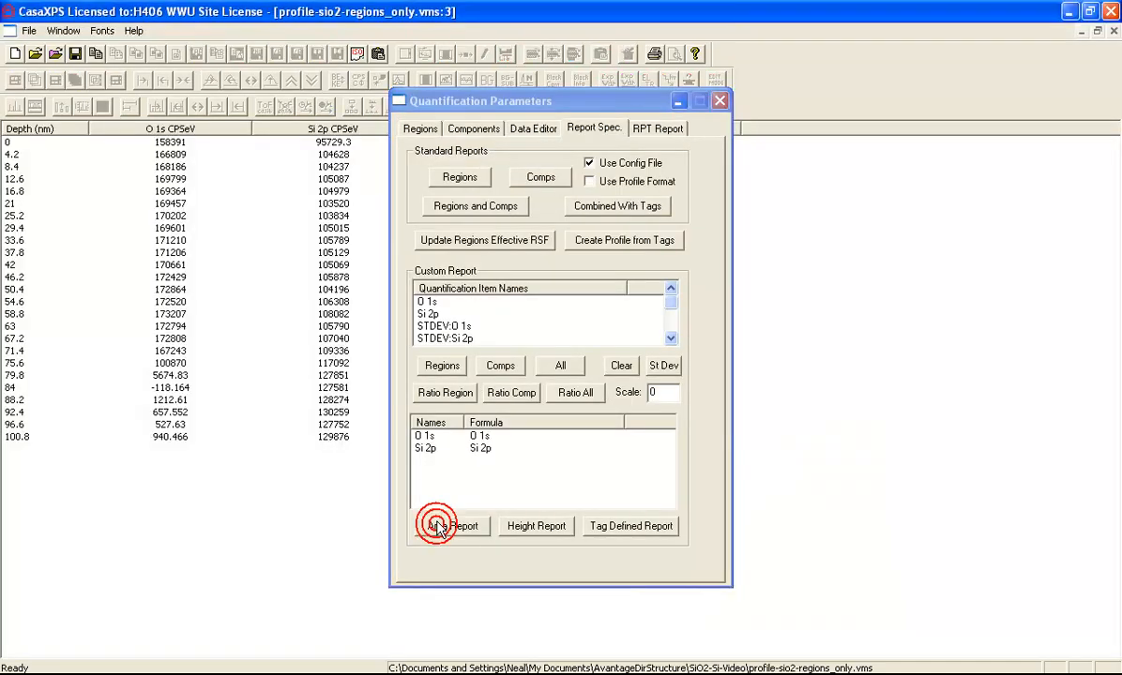
pyautogui.click(29, 30)
pyautogui.click(37, 66)
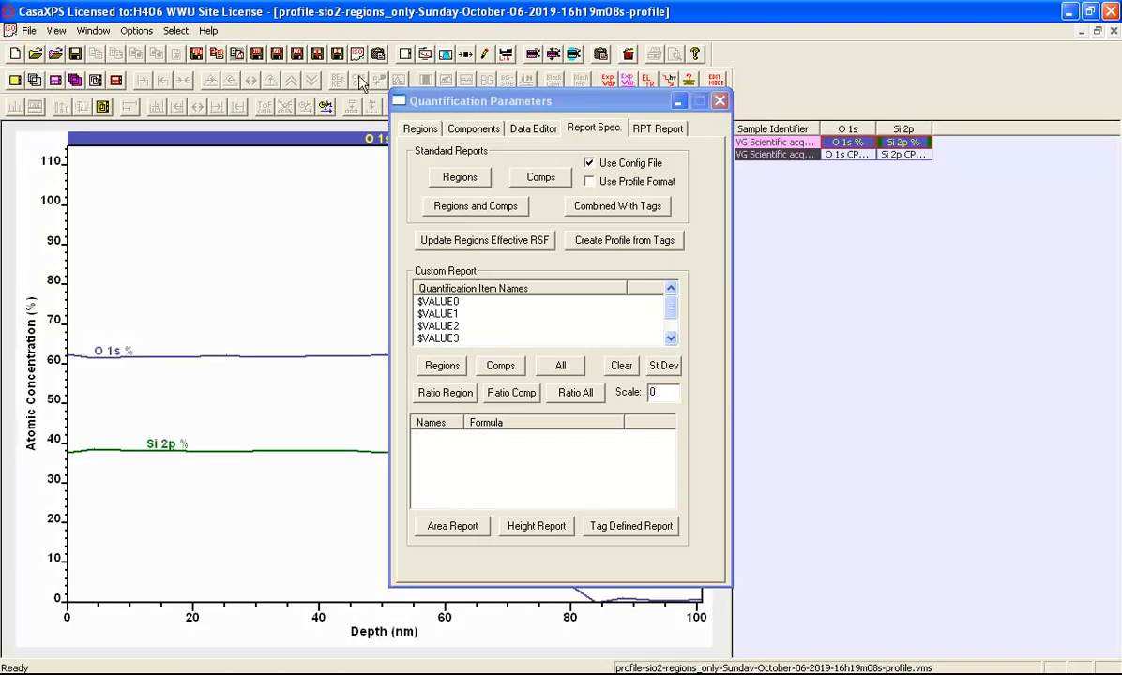
# - Uncover the profile plot and measure the depth at which the O 1s % and Si 2p % curves cross
pyautogui.moveTo(405, 96); pyautogui.dragTo(794, 169)
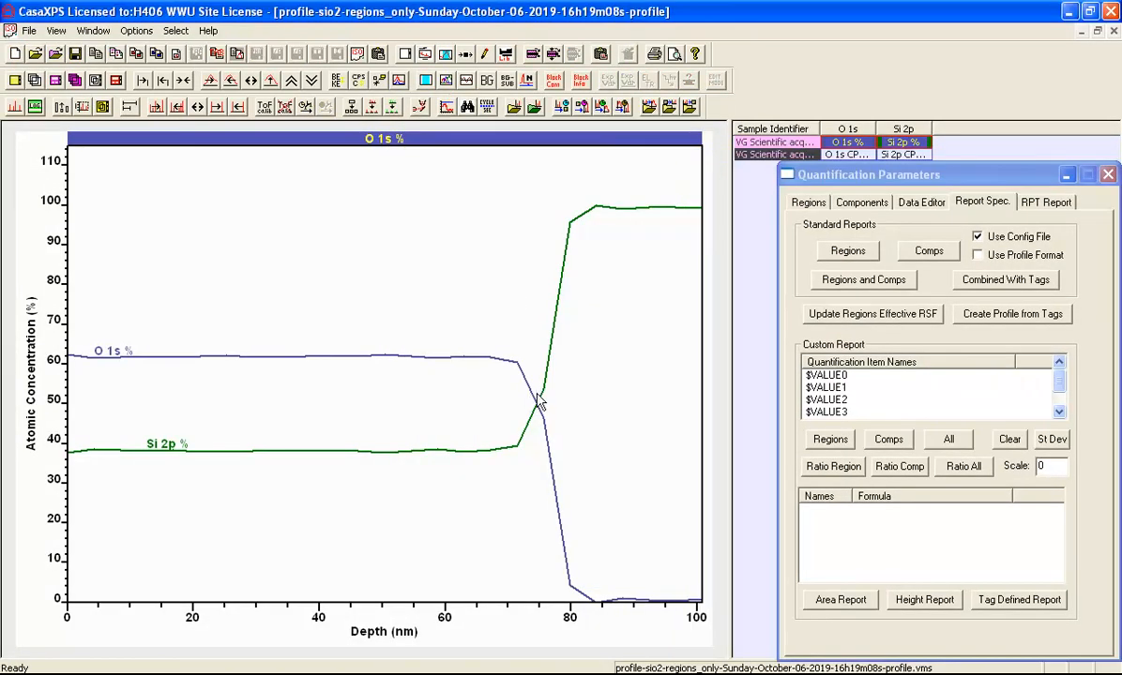
pyautogui.moveTo(538, 410); pyautogui.dragTo(538, 610)
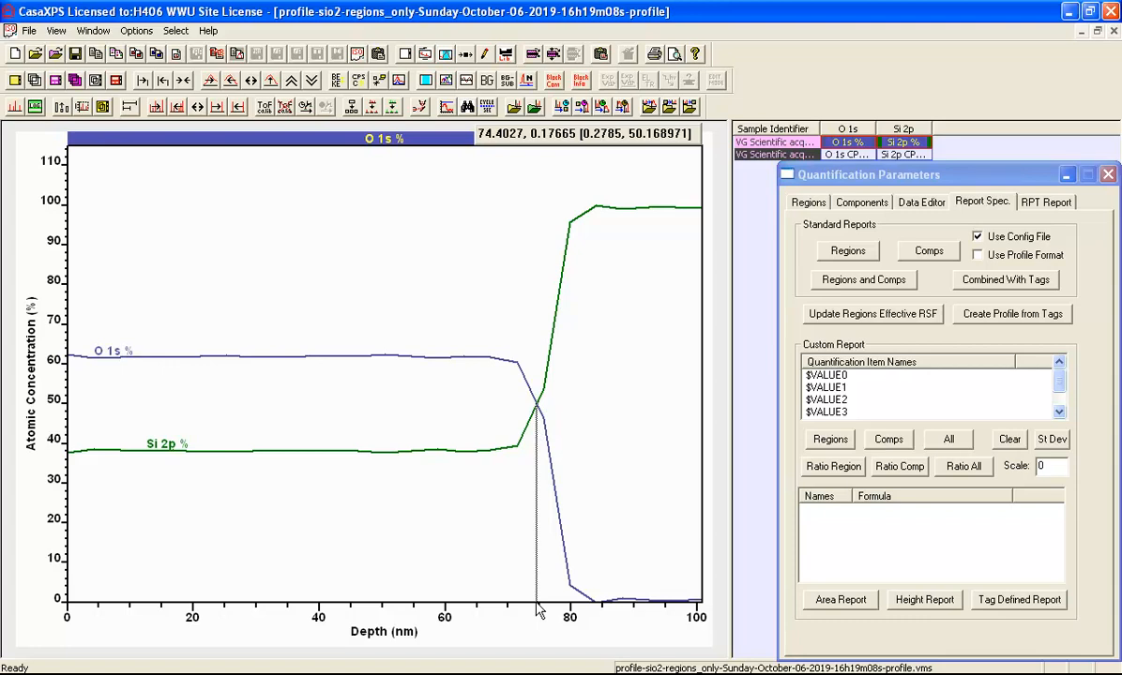
pyautogui.moveTo(536, 603); pyautogui.dragTo(537, 603)
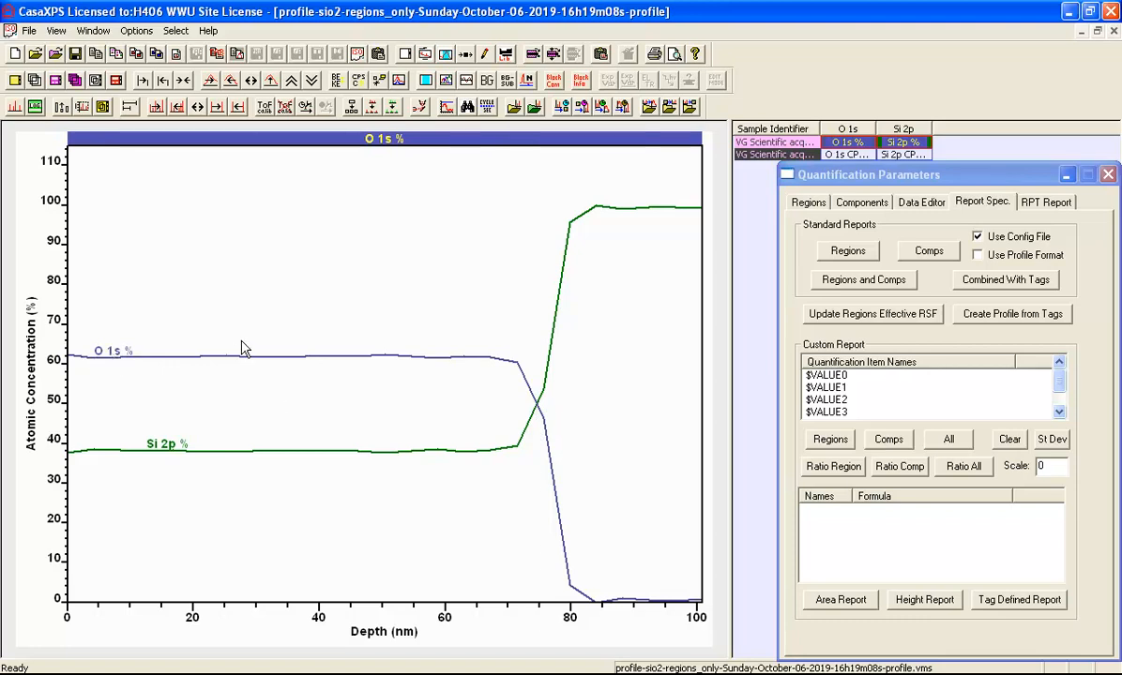